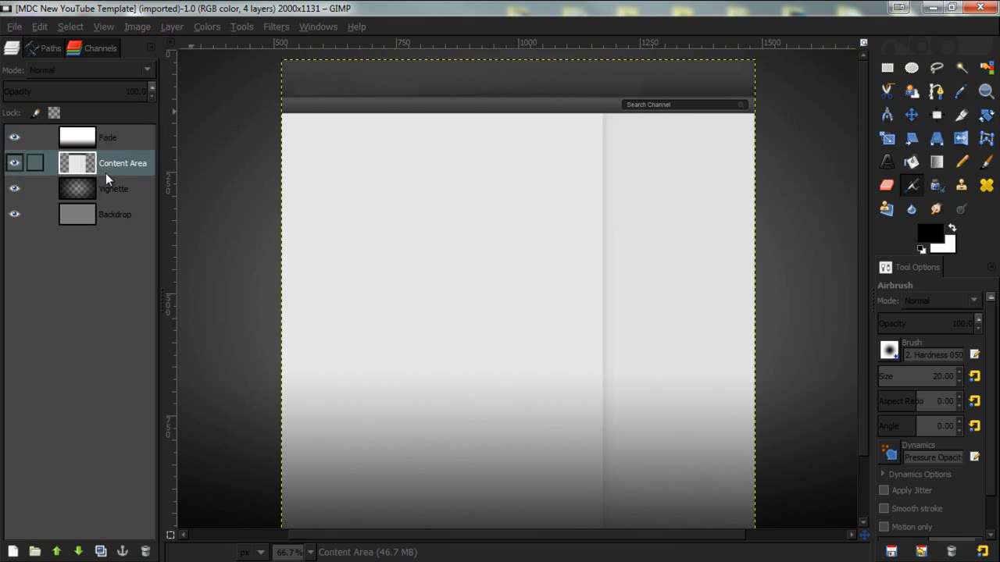
- Select the Fade layer, zoom out, and toggle the Fade layer's visibility off and back on
left_click(85, 222)
left_click(95, 192)
left_click(99, 162)
left_click(102, 139)
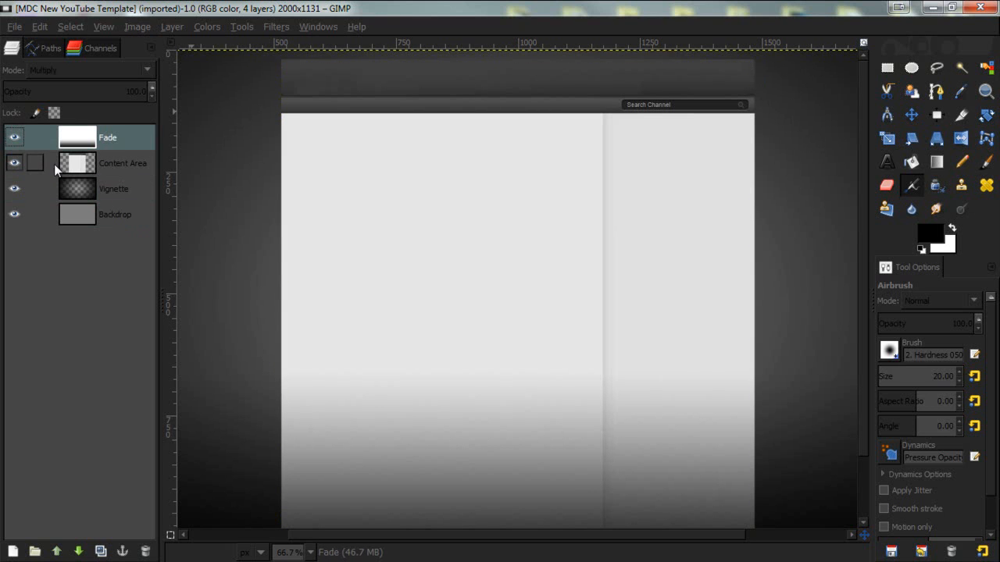
key("minus")
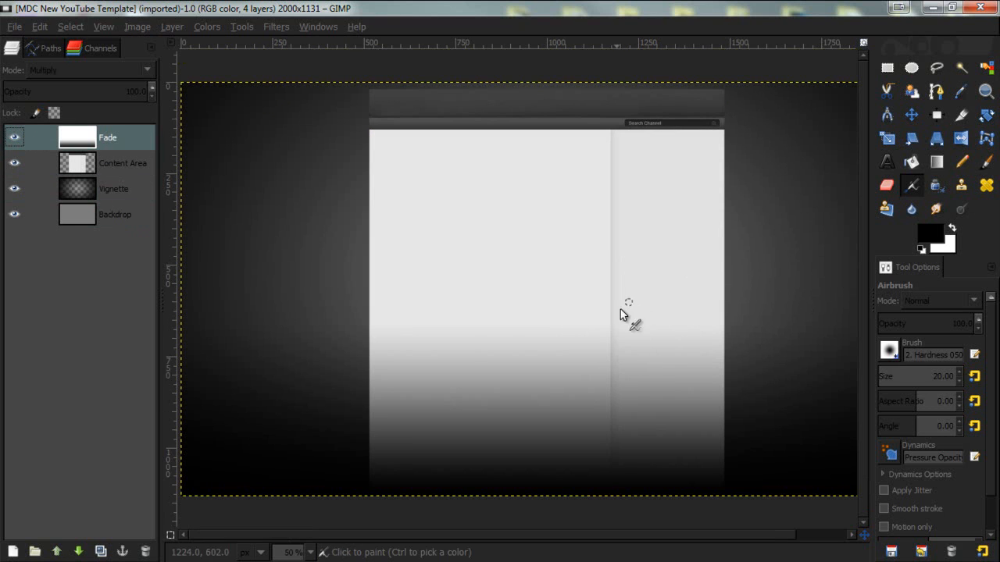
left_click(15, 138)
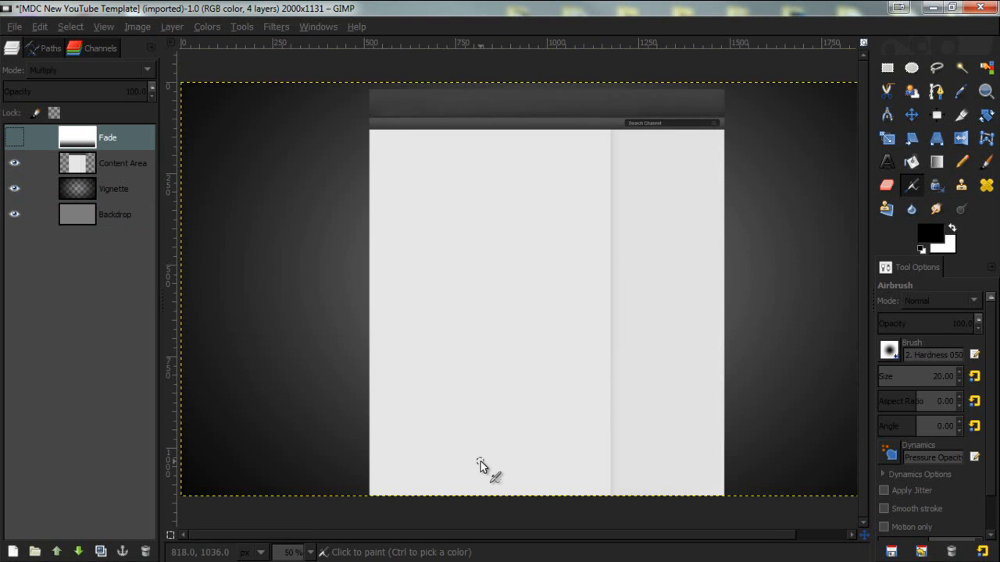
left_click(13, 138)
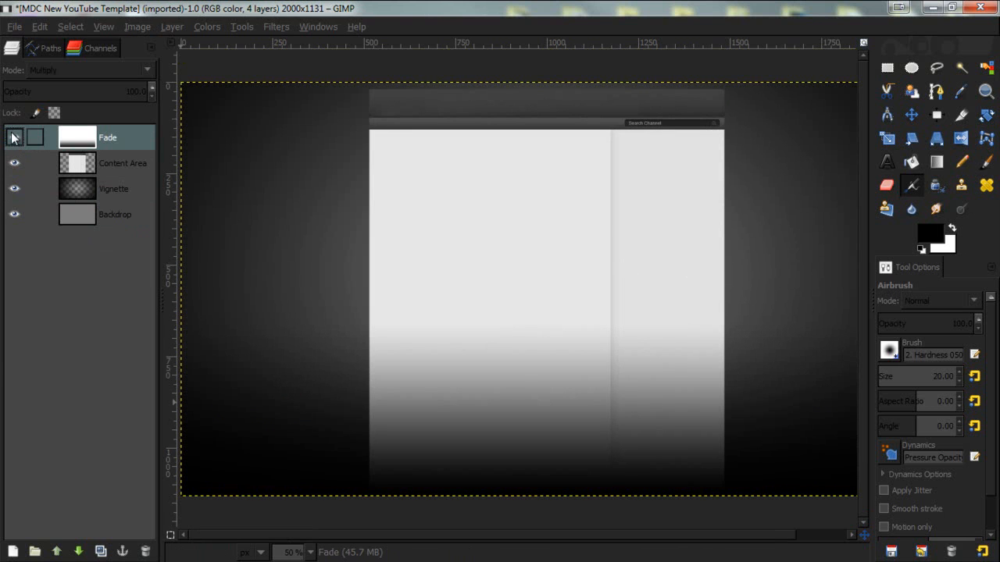
left_click(13, 167)
left_click(14, 168)
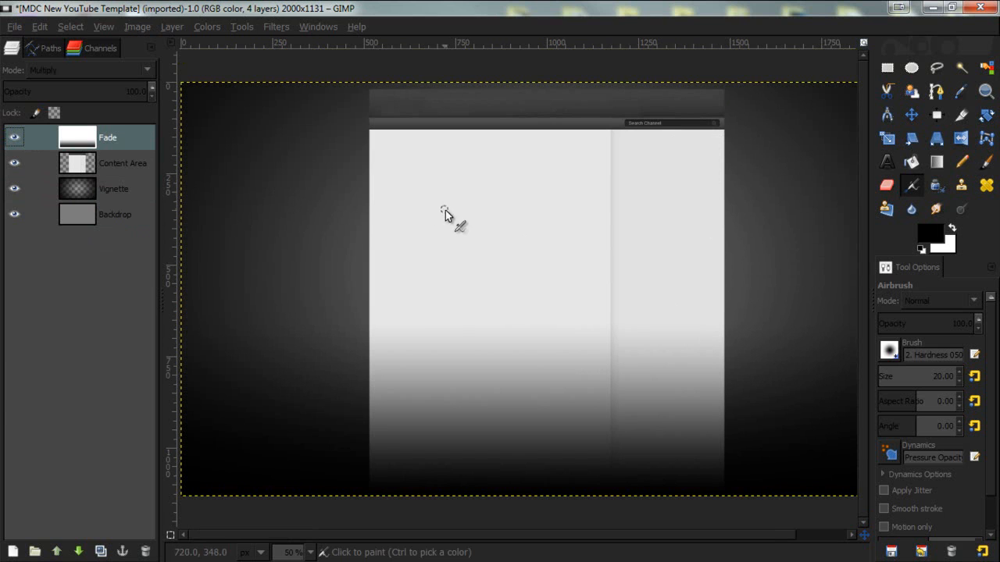
- Hide the Vignette and Fade layers, leaving Content Area and Backdrop visible
left_click(12, 190)
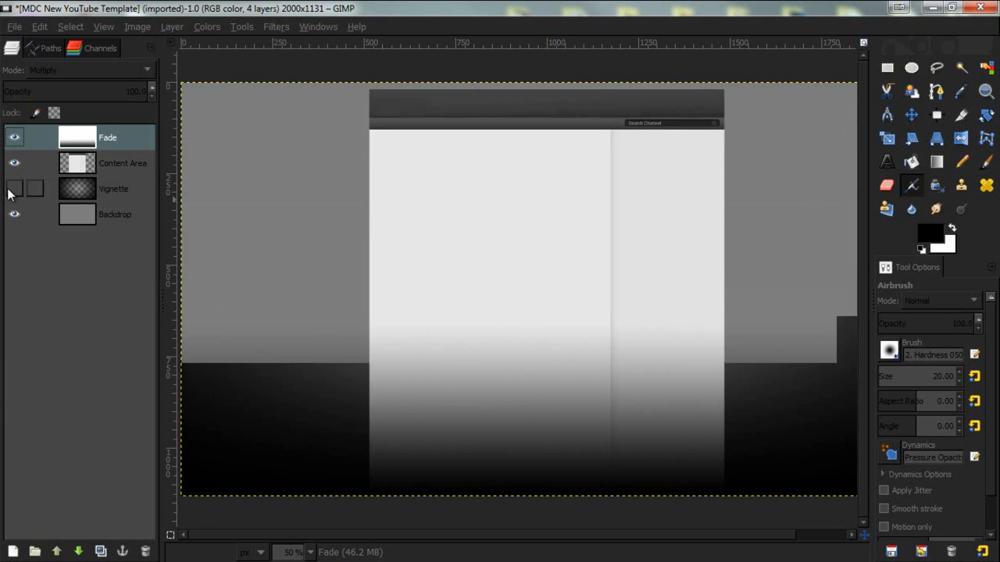
left_click(11, 192)
left_click(13, 190)
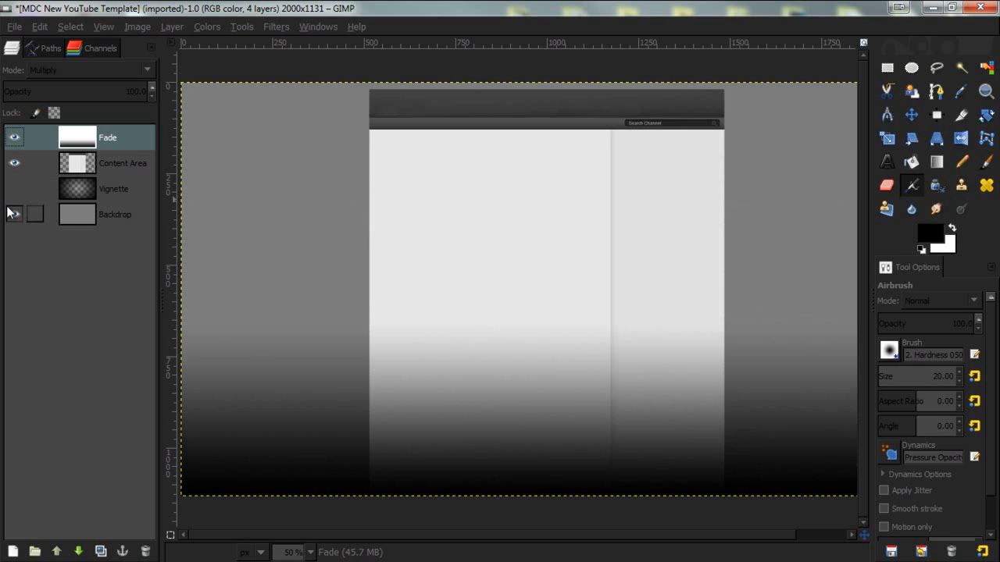
left_click(15, 216)
left_click(14, 215)
left_click(14, 138)
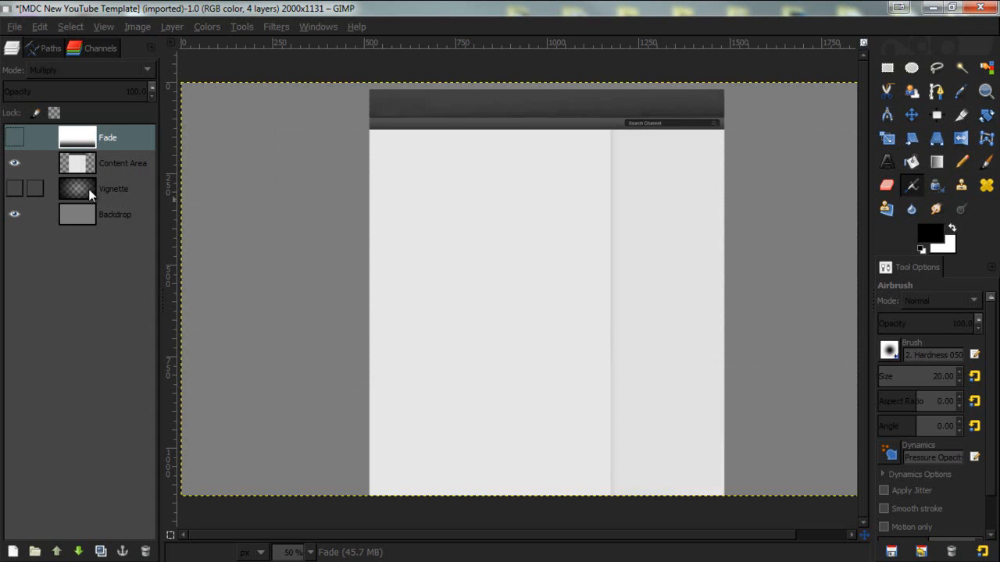
- Select the Backdrop layer, switch to the Blend tool, and set the foreground color to a purple swatch
left_click(115, 181)
left_click(109, 139)
left_click(98, 178)
left_click(102, 154)
left_click(111, 139)
left_click(116, 211)
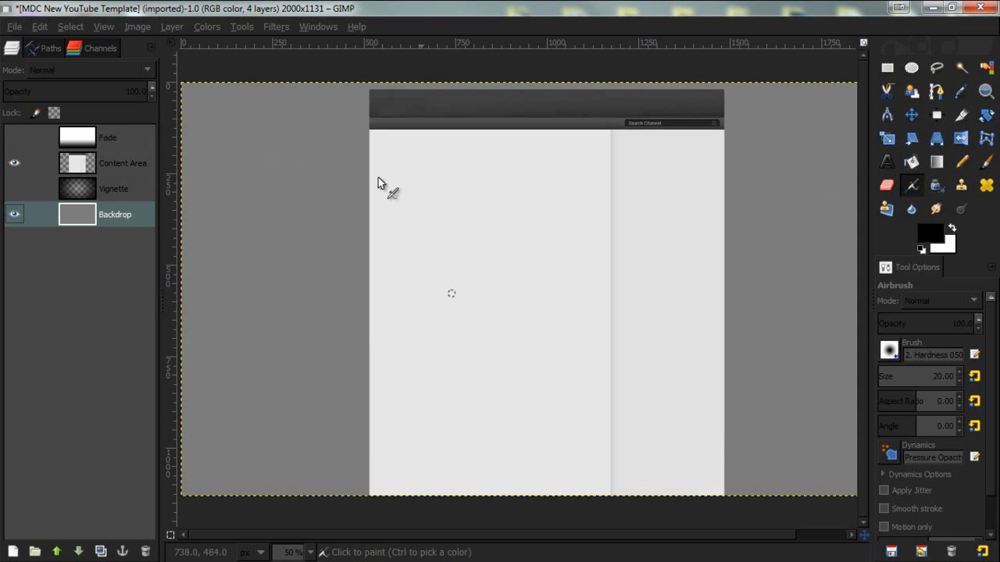
left_click(940, 164)
left_click(934, 240)
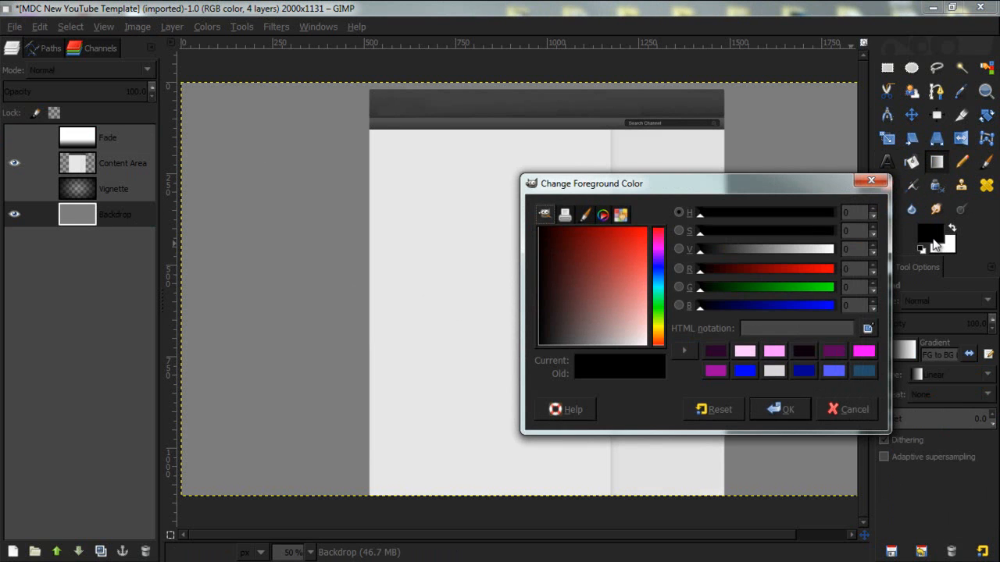
left_click(836, 353)
left_click(779, 411)
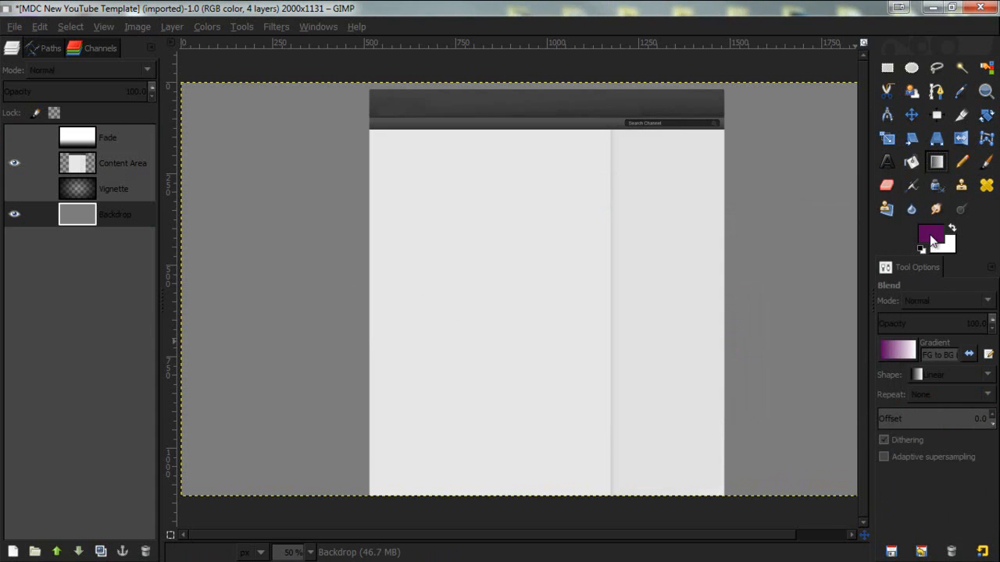
- Set the background color to a very dark purple
left_click(950, 248)
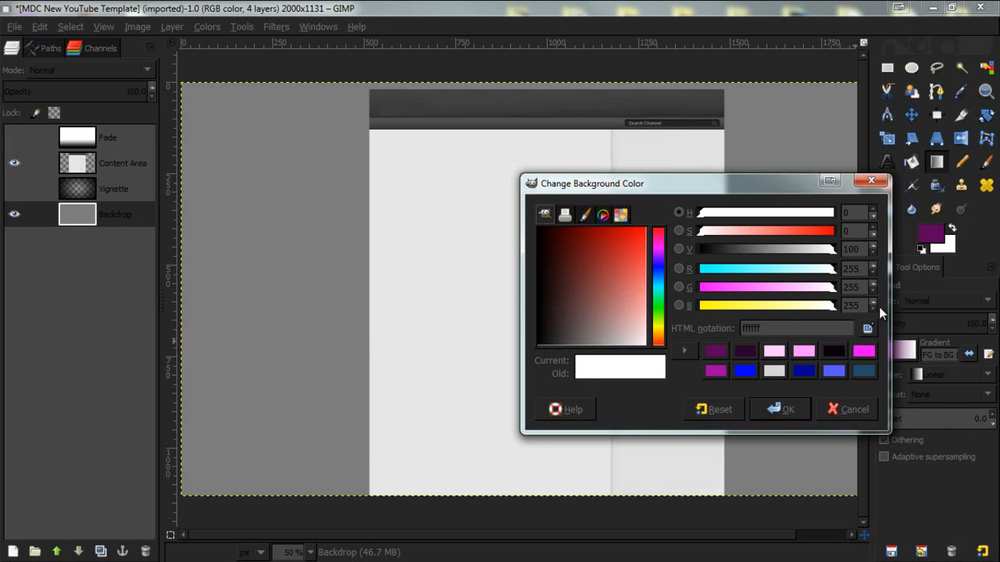
left_click(831, 352)
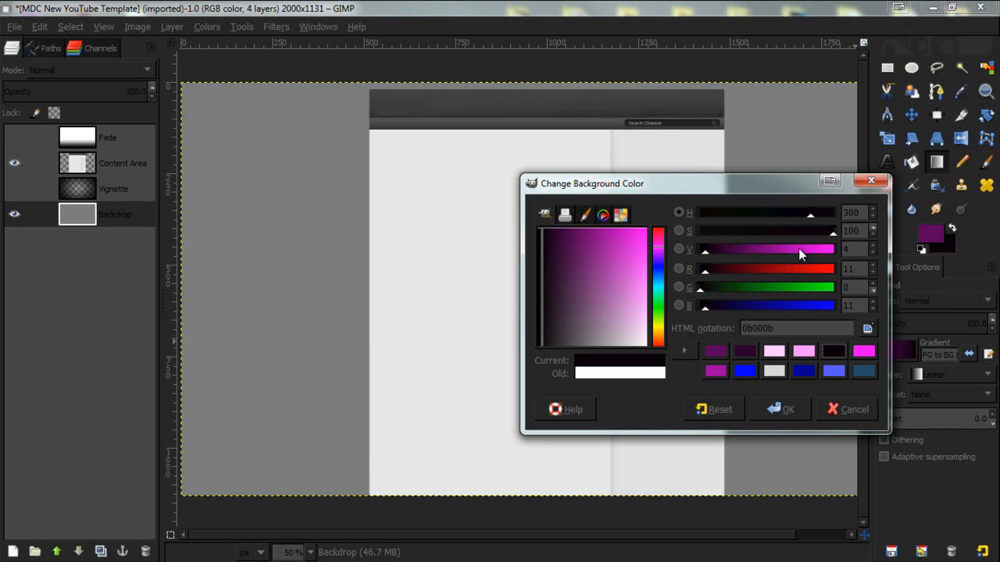
left_click_drag(722, 246, 710, 253)
left_click_drag(540, 236, 552, 242)
left_click(776, 414)
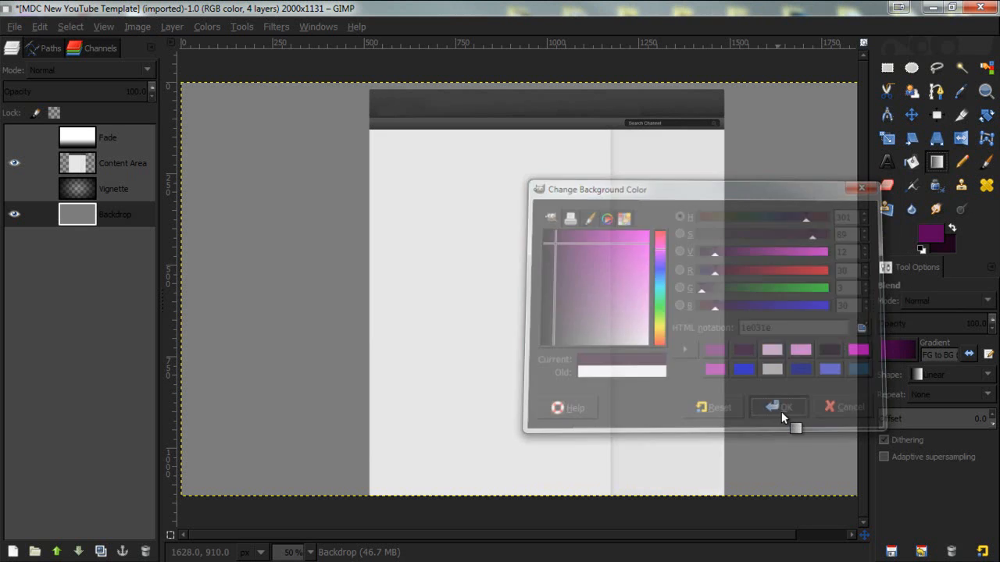
- Set the gradient shape to Radial and draw a radial gradient on the Backdrop from the center toward the lower left
left_click(962, 374)
left_click(951, 409)
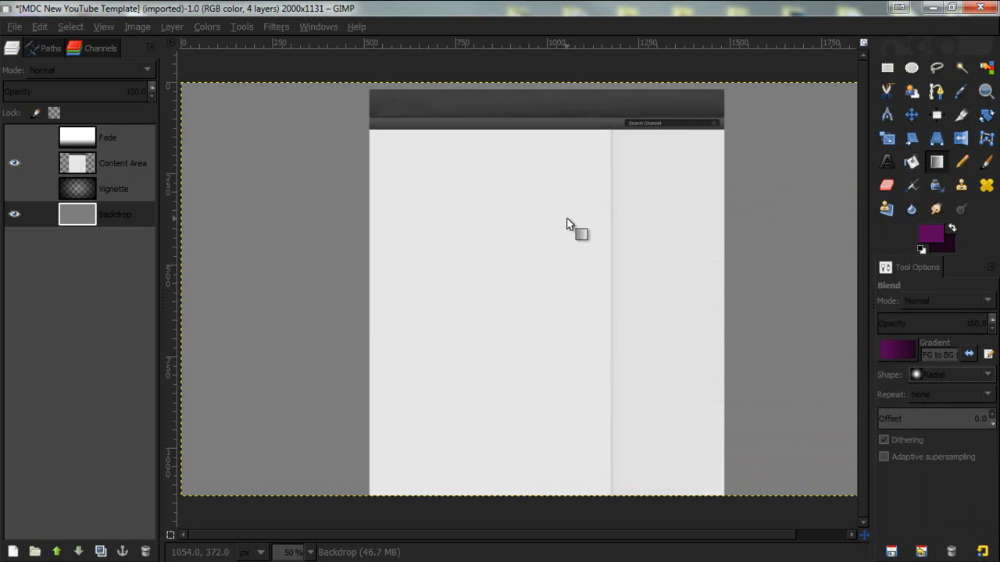
scroll(562, 215, "down", 1)
left_click_drag(526, 225, 240, 348)
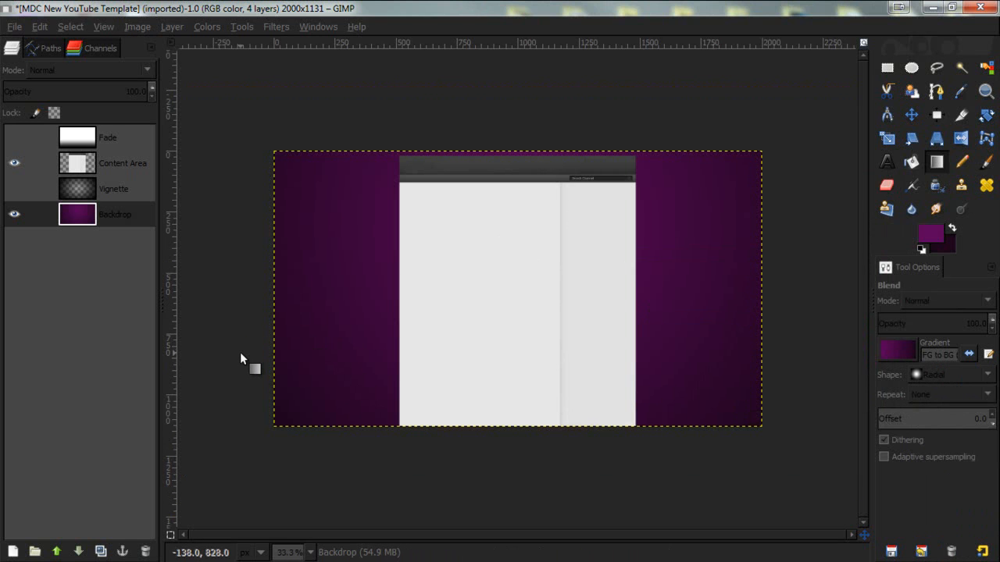
- Brighten the foreground purple and redraw the radial gradient from the center toward the left edge
left_click(938, 232)
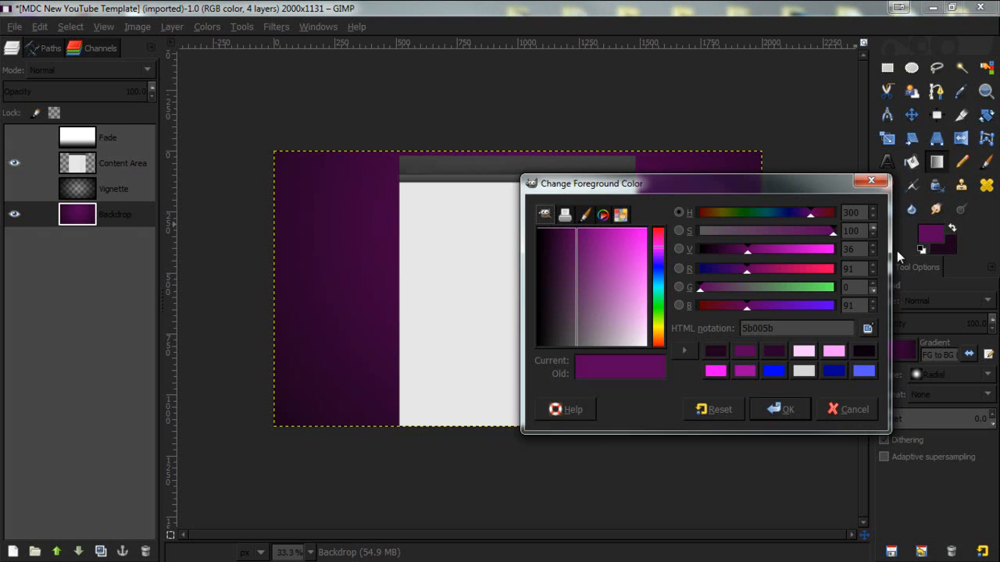
left_click_drag(749, 250, 780, 250)
left_click(784, 409)
left_click_drag(532, 200, 253, 292)
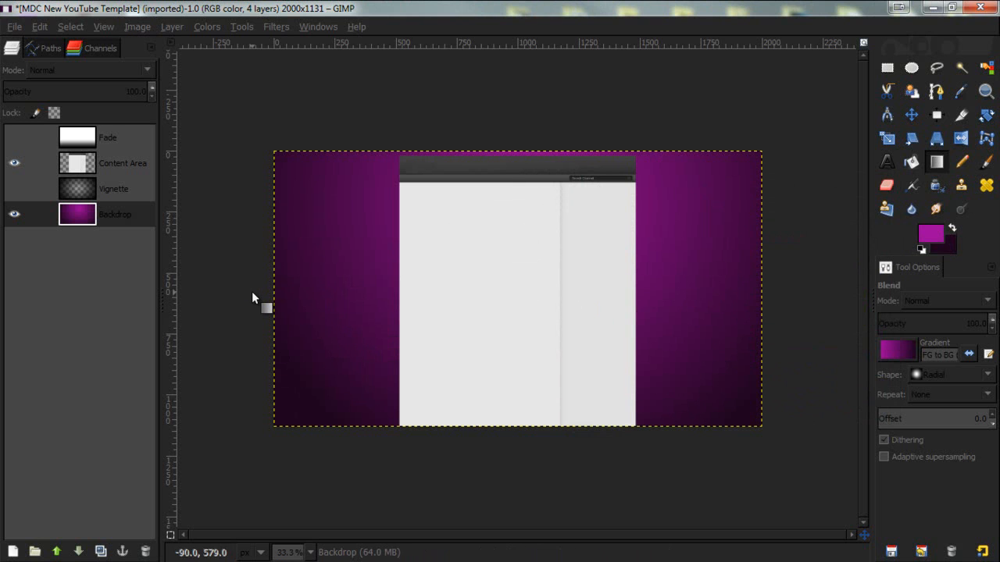
- Adjust the background color slightly and redraw the radial gradient on the Backdrop from center to left edge
left_click(942, 244)
left_click_drag(711, 257, 706, 259)
left_click(784, 409)
left_click_drag(515, 190, 252, 314)
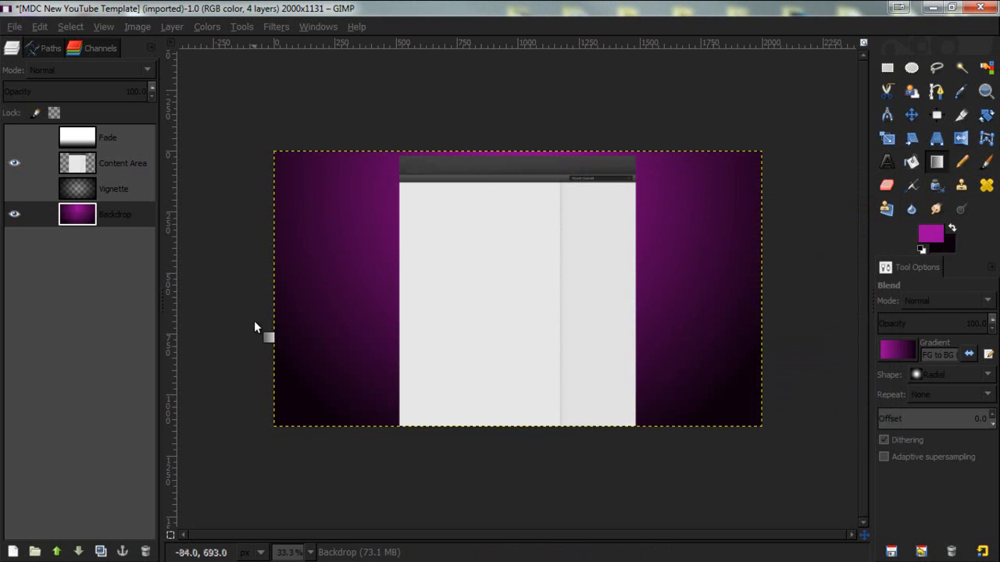
- Open the Grid render pattern filter on the Backdrop layer
scroll(506, 302, "up", 1)
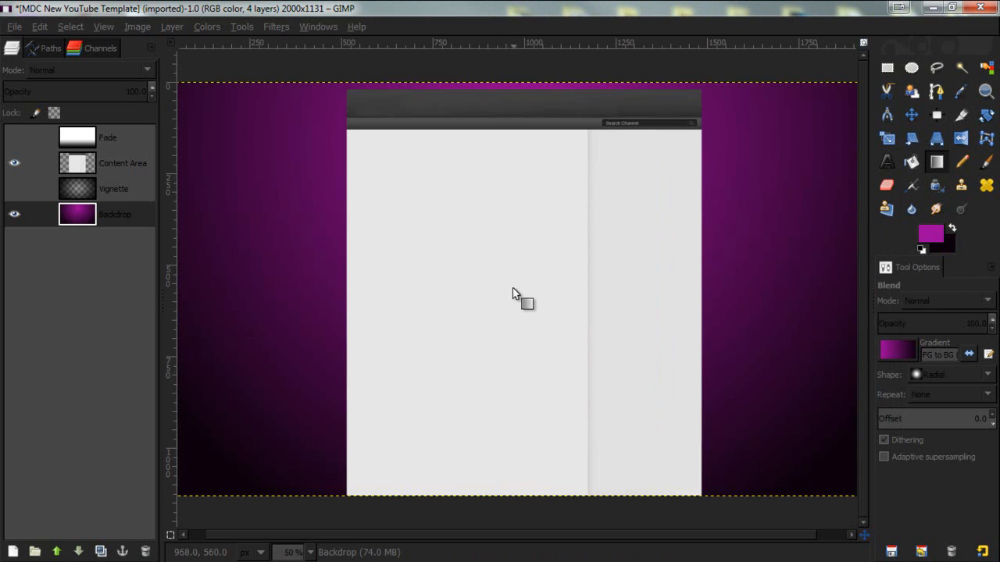
scroll(516, 281, "down", 1)
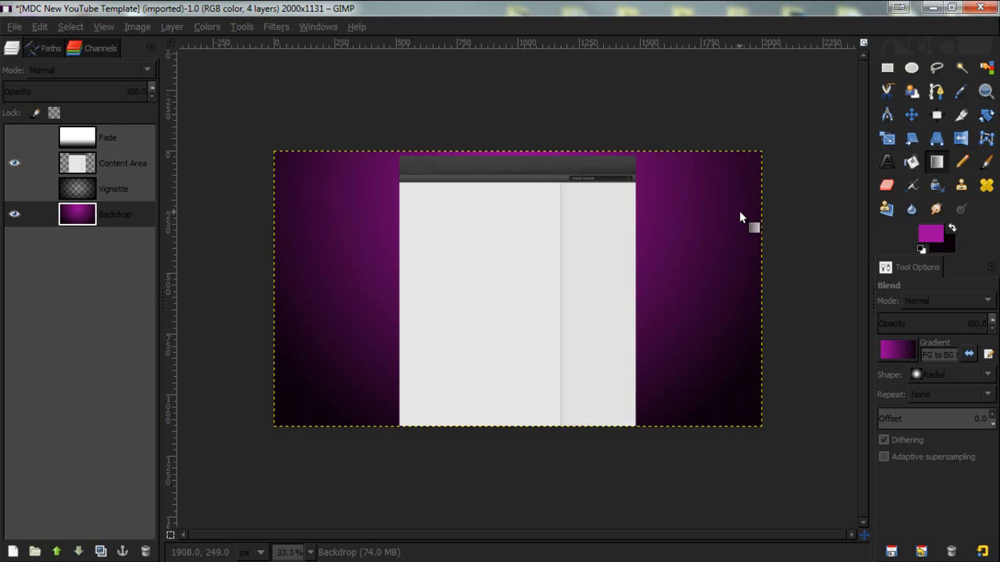
scroll(690, 223, "up", 2)
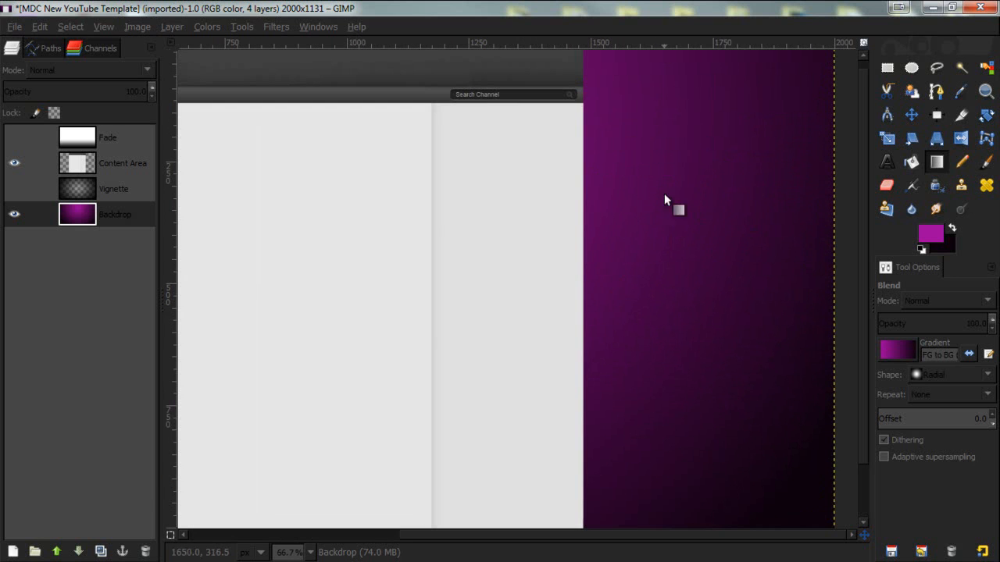
scroll(453, 207, "down", 1)
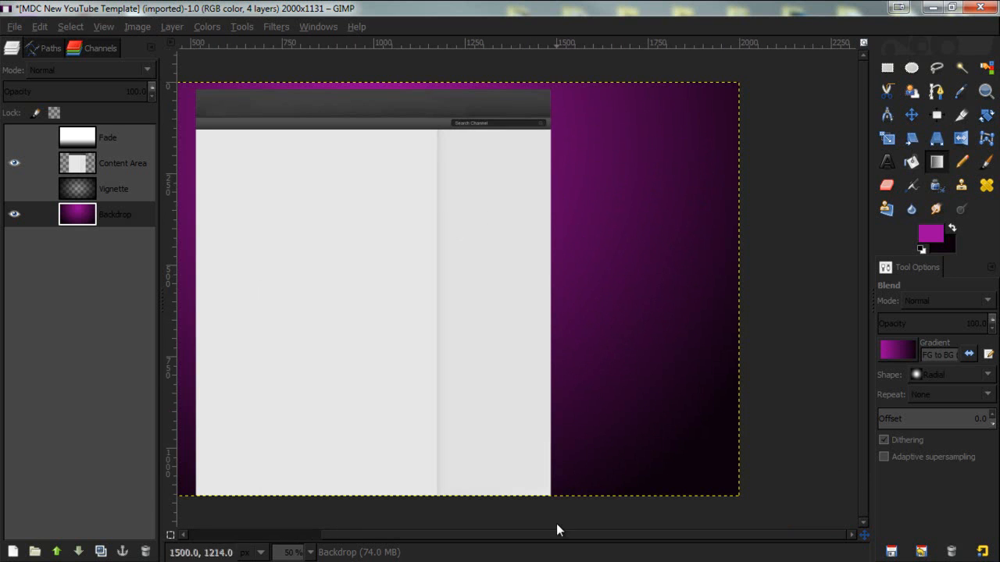
left_click_drag(570, 536, 484, 533)
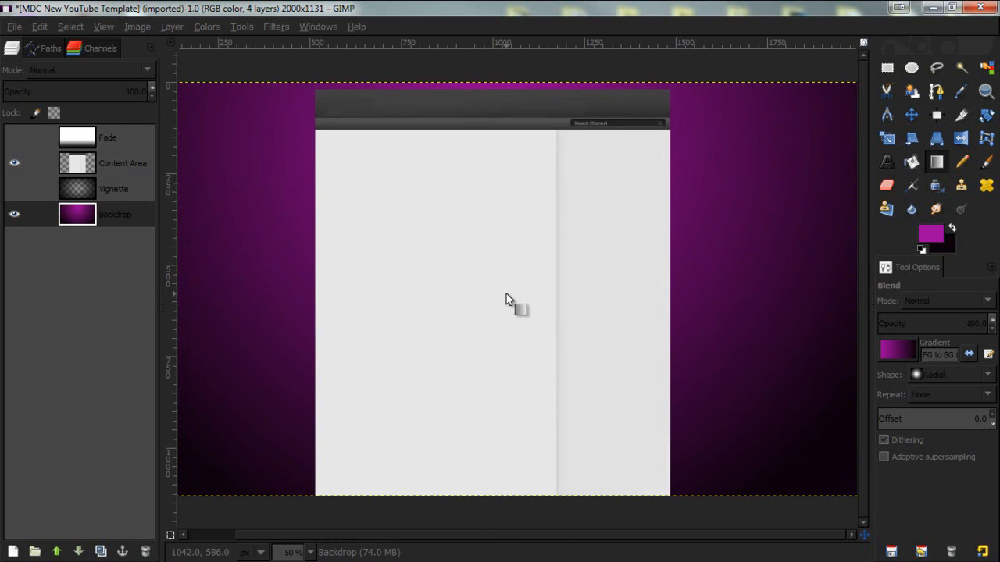
left_click(269, 27)
mouse_move(349, 245)
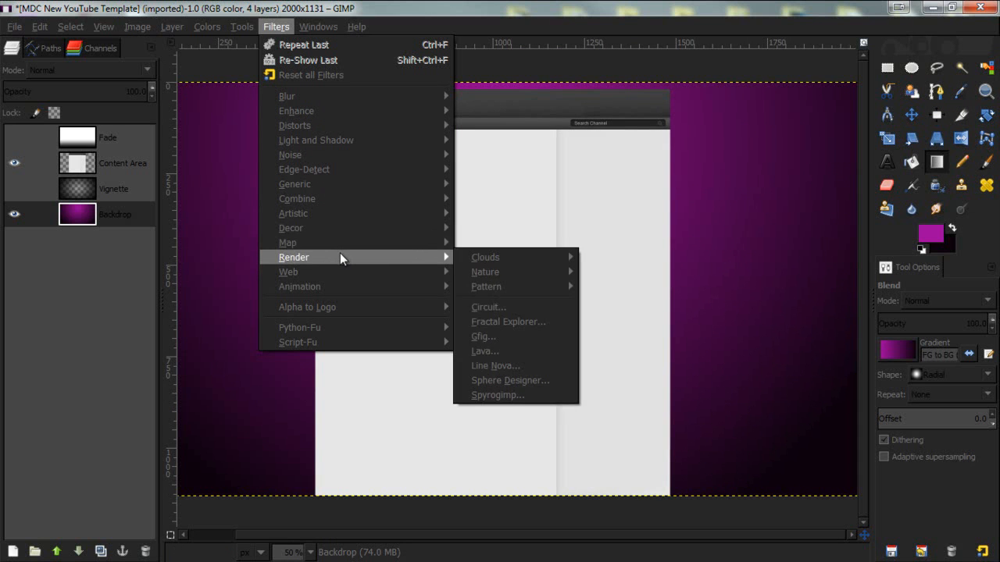
mouse_move(534, 283)
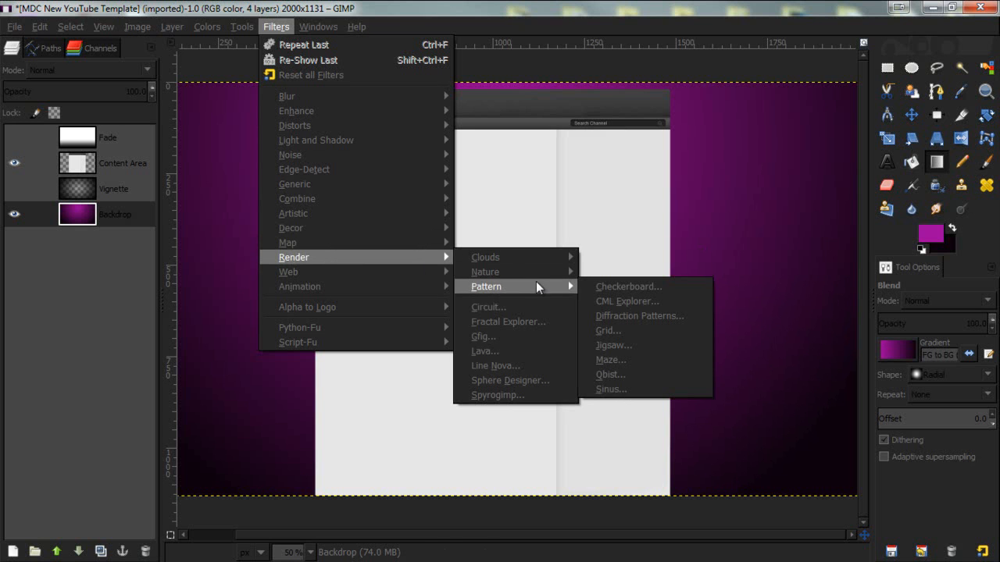
left_click(665, 331)
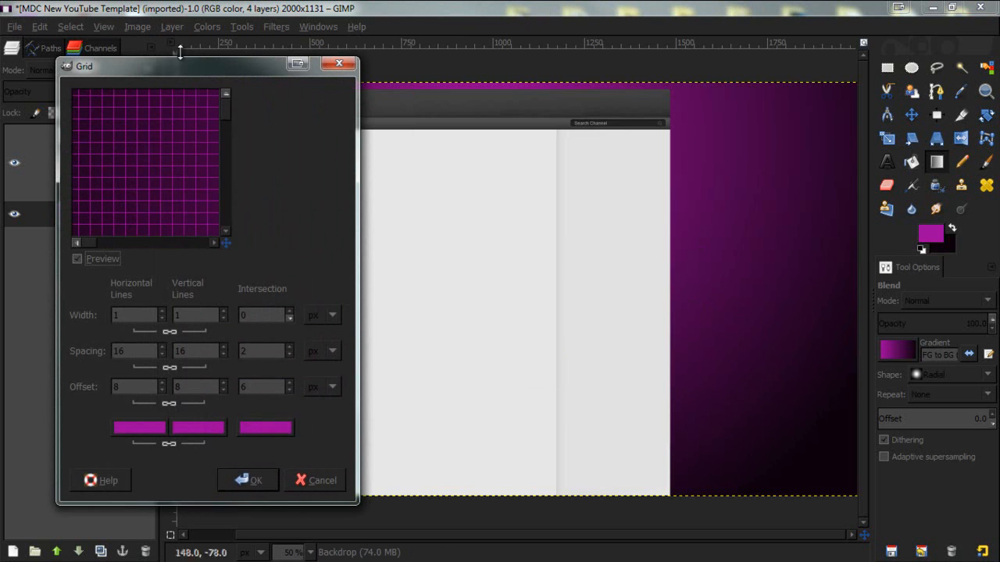
left_click_drag(219, 63, 494, 50)
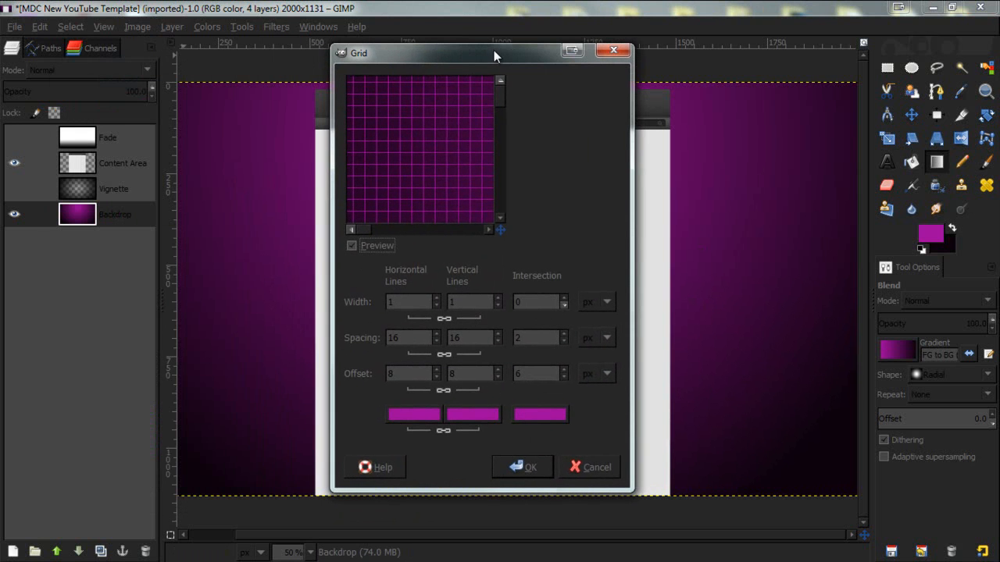
- Set the grid's horizontal and vertical line colors to black
left_click(410, 416)
left_click(251, 147)
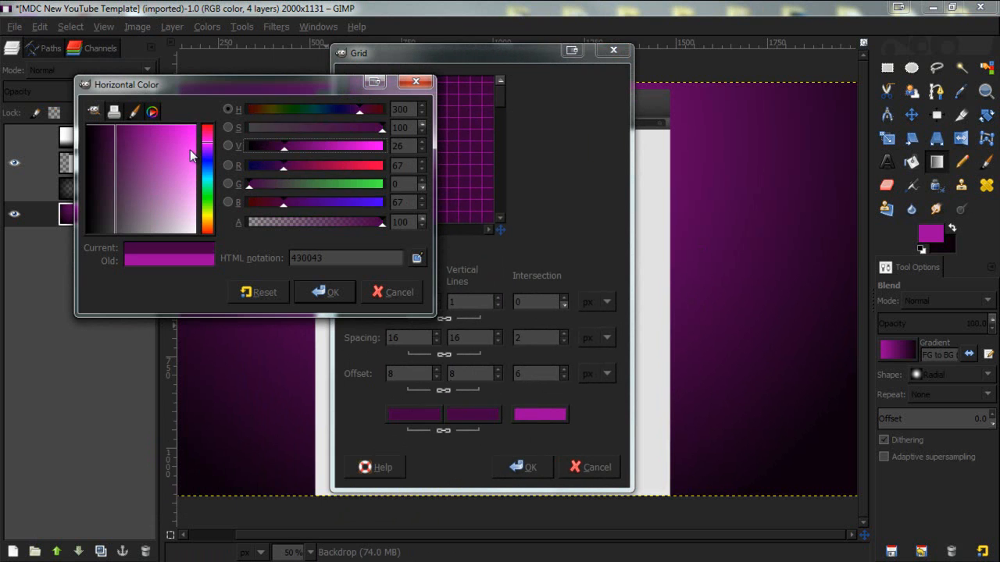
left_click(329, 294)
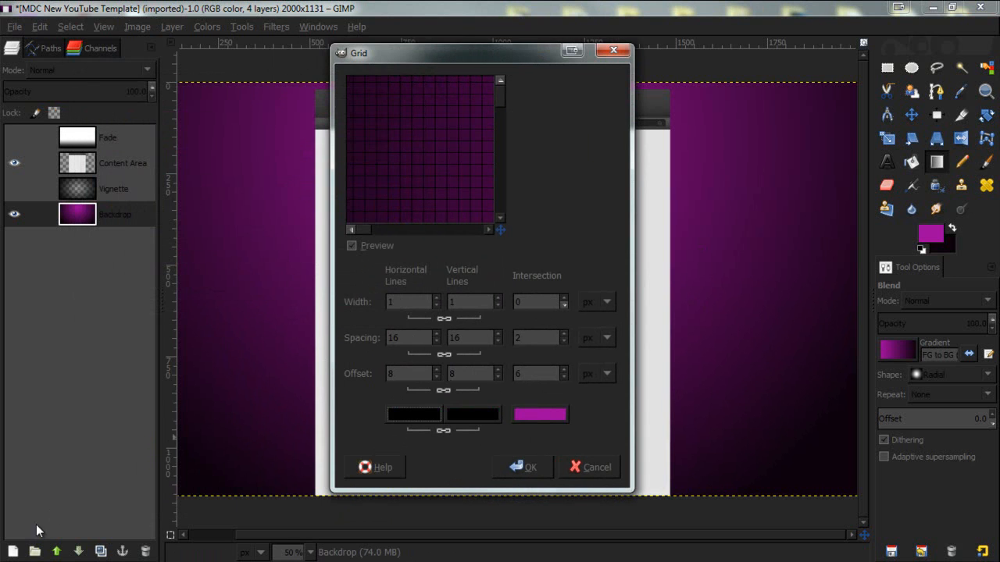
- Add a new transparent layer above the Backdrop and return to the Grid dialog
left_click(11, 551)
left_click(196, 331)
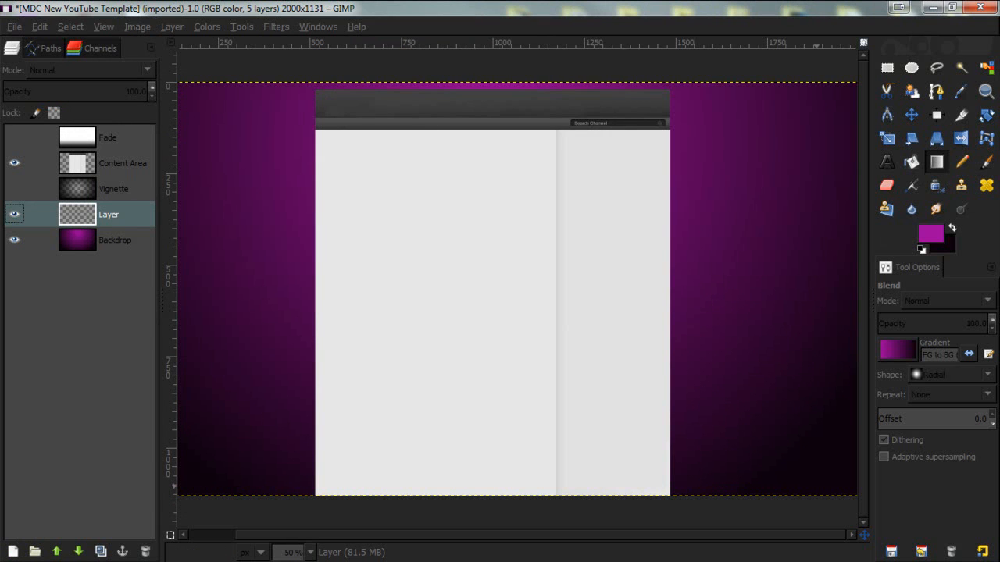
key("alt+Tab")
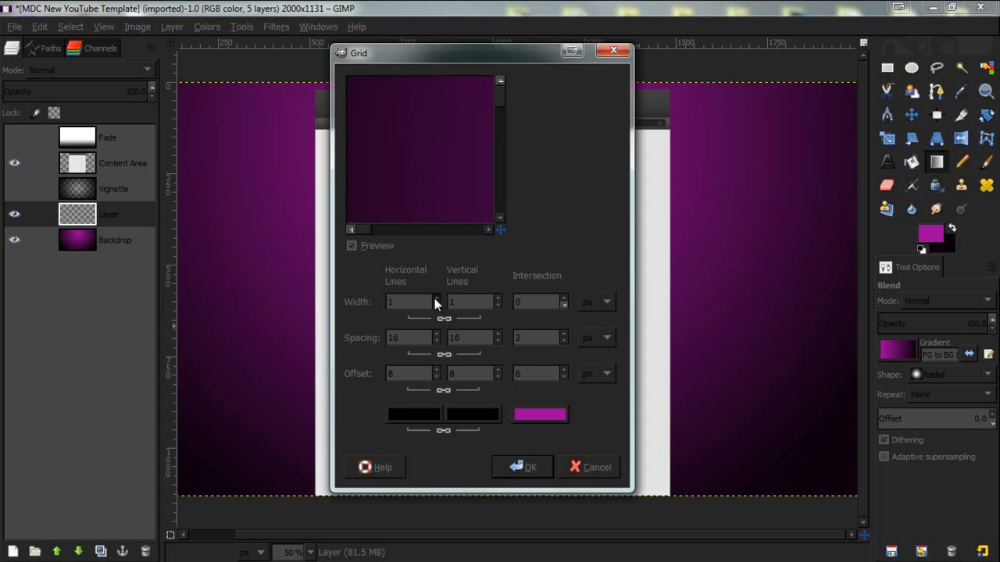
- Set the grid's horizontal and vertical spacing to 10 px and apply the Grid filter
left_click(436, 341)
left_click(436, 341)
left_click(437, 342)
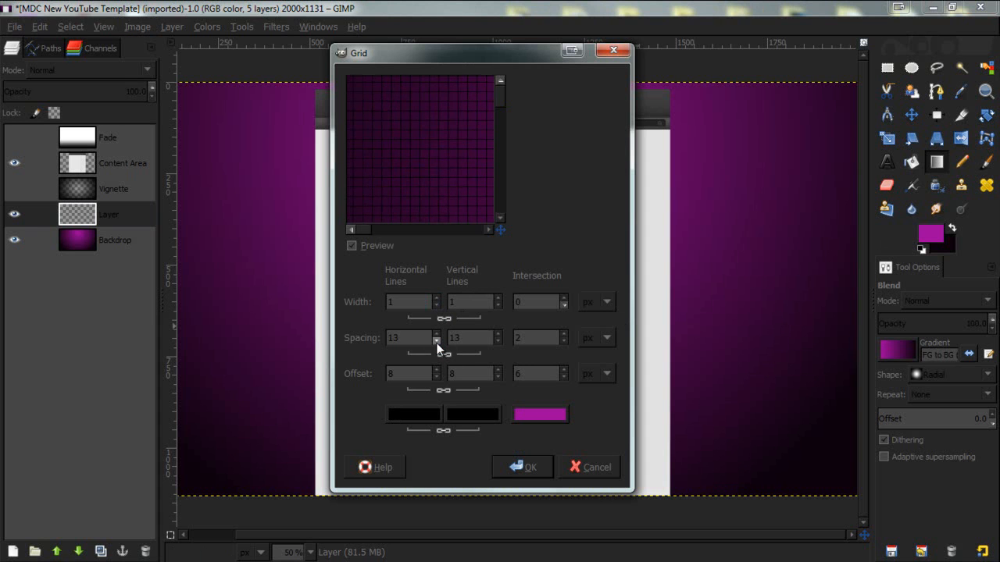
left_click(436, 341)
left_click(436, 341)
left_click(436, 341)
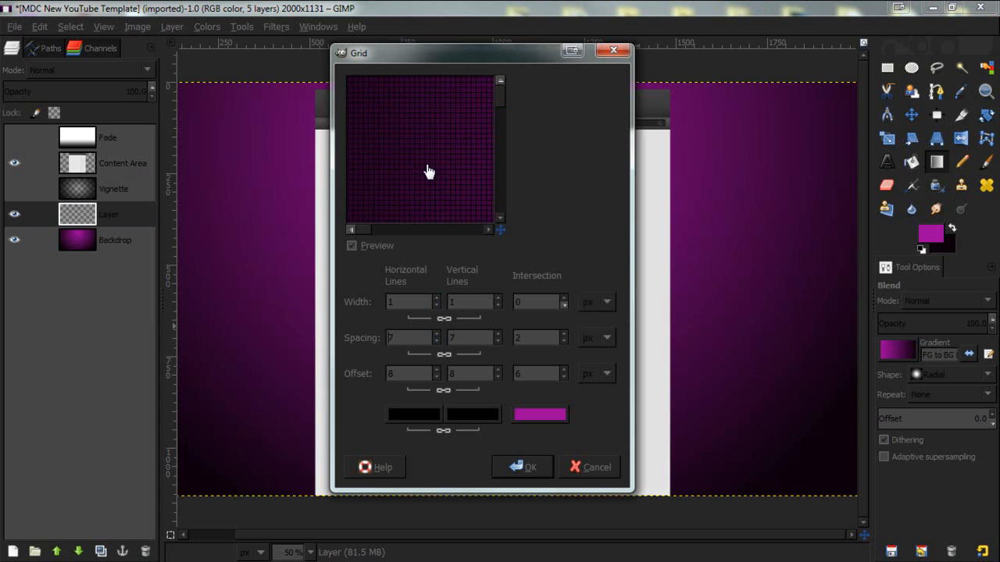
left_click(436, 333)
left_click(436, 334)
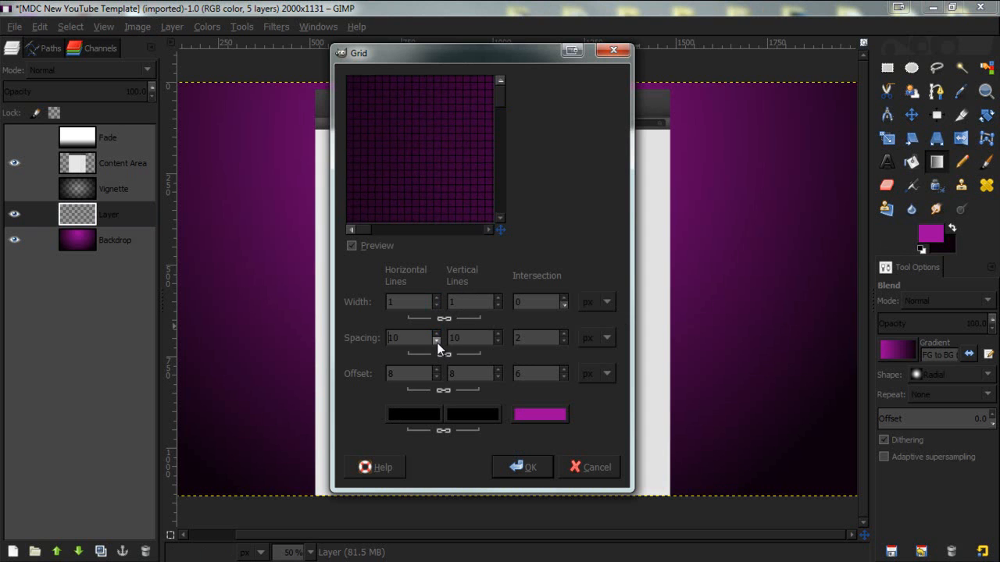
left_click(528, 467)
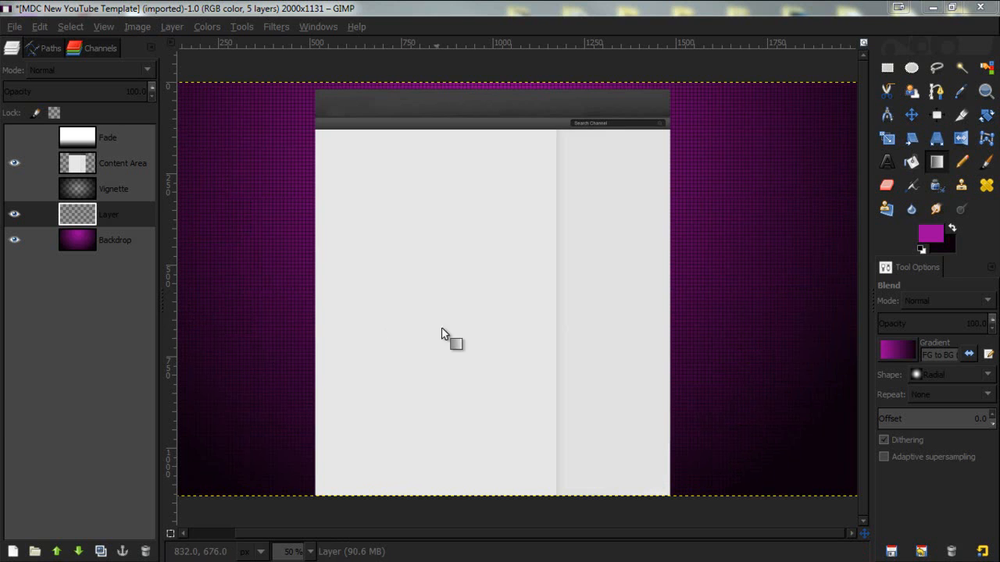
- Switch to the Eraser with the Circle Fuzzy brush and set its size to about 491
left_click(310, 552)
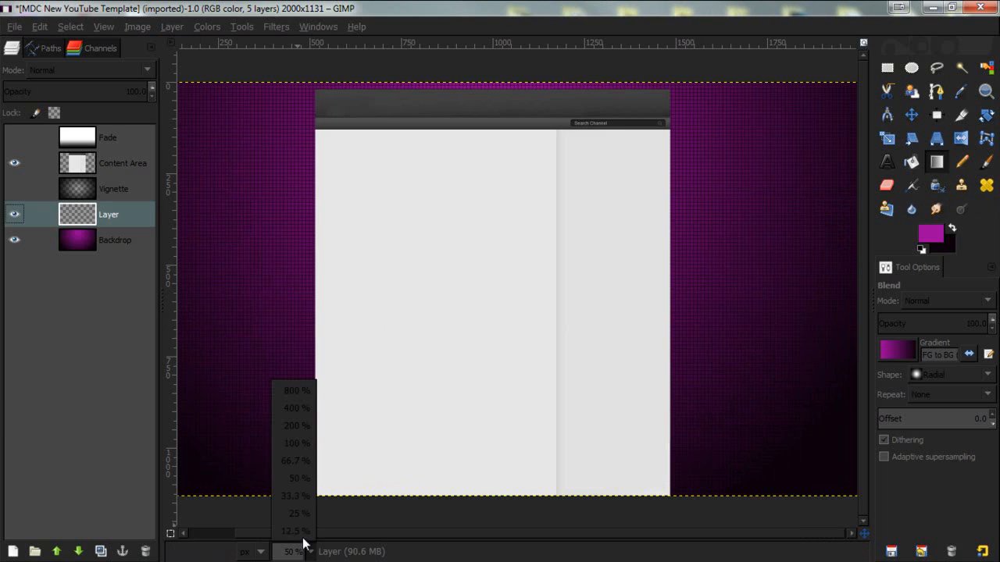
left_click(298, 478)
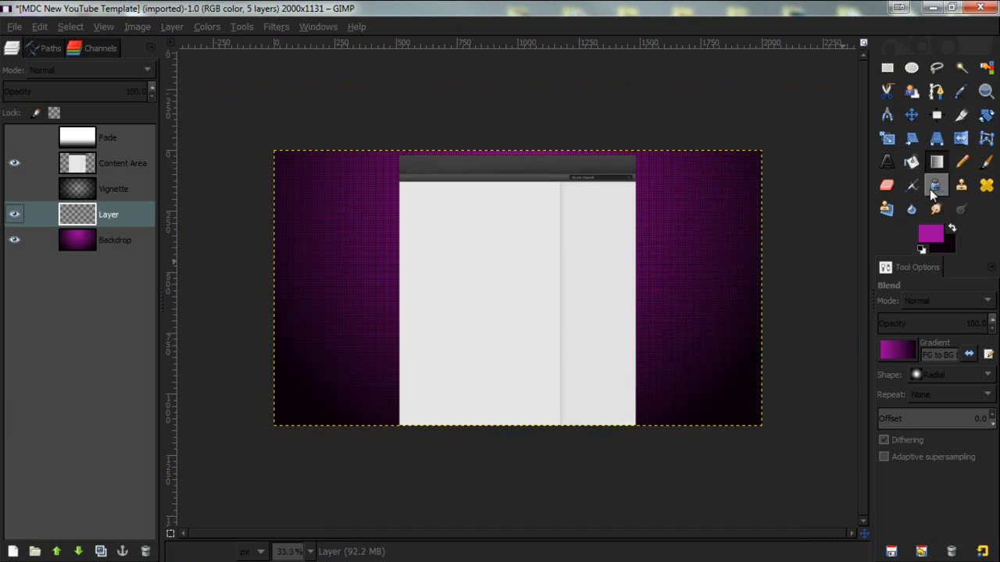
left_click(888, 186)
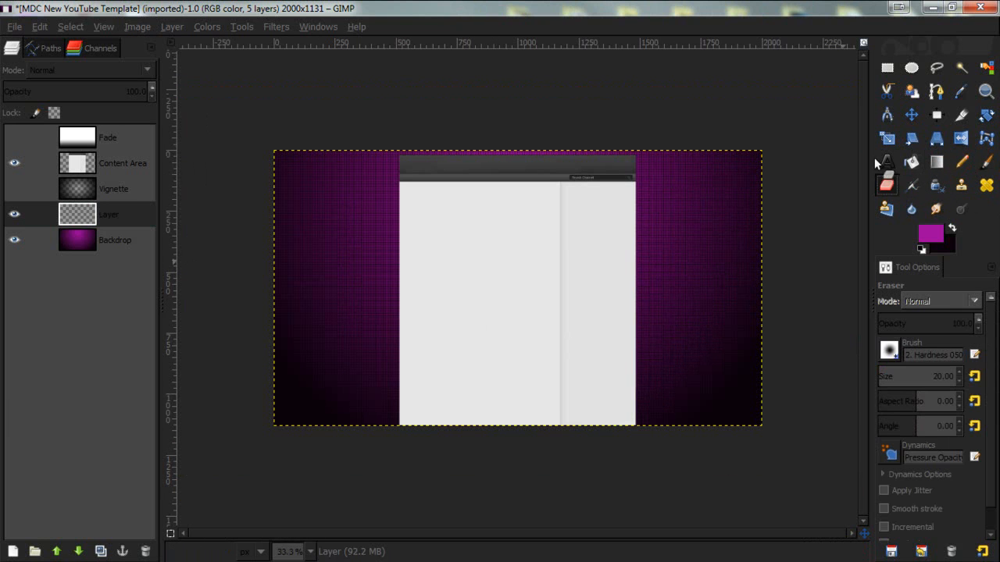
left_click(890, 350)
scroll(864, 283, "down", 3)
scroll(867, 247, "down", 10)
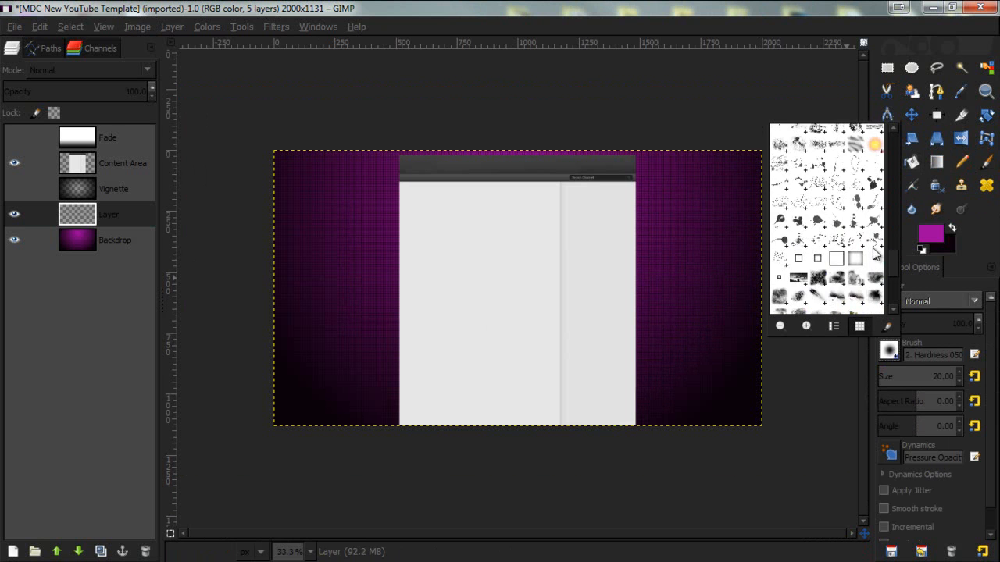
scroll(859, 235, "up", 10)
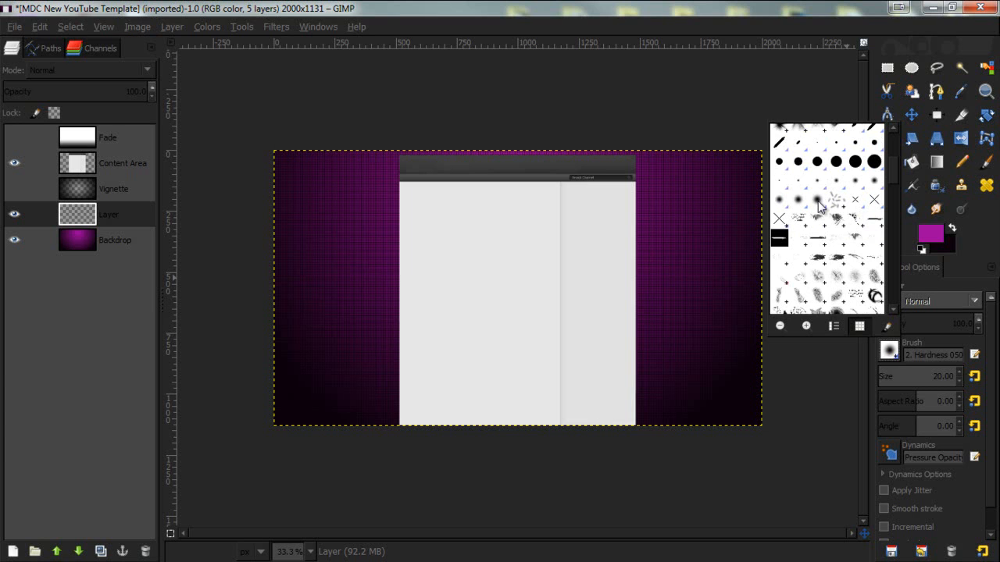
left_click(817, 202)
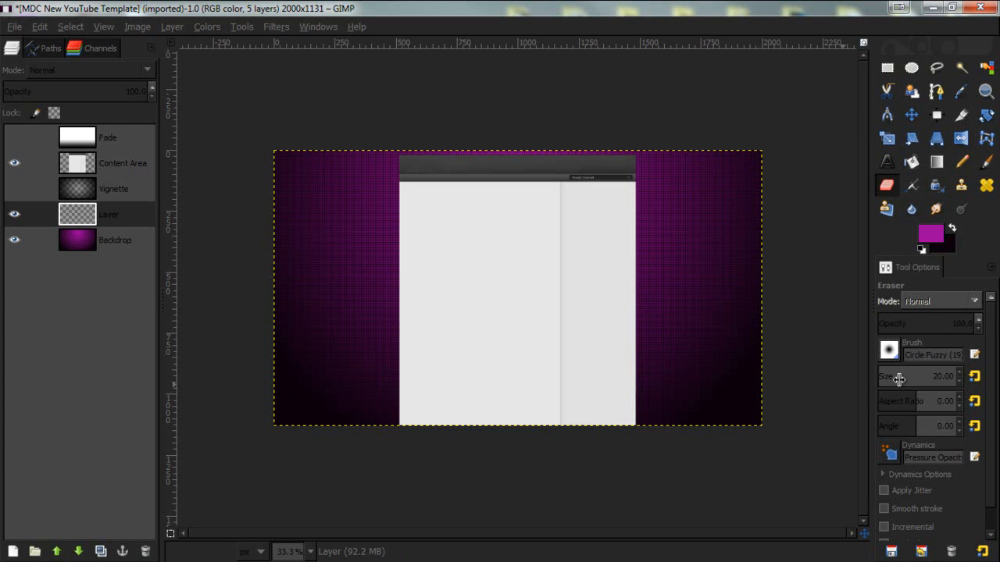
left_click_drag(899, 379, 999, 384)
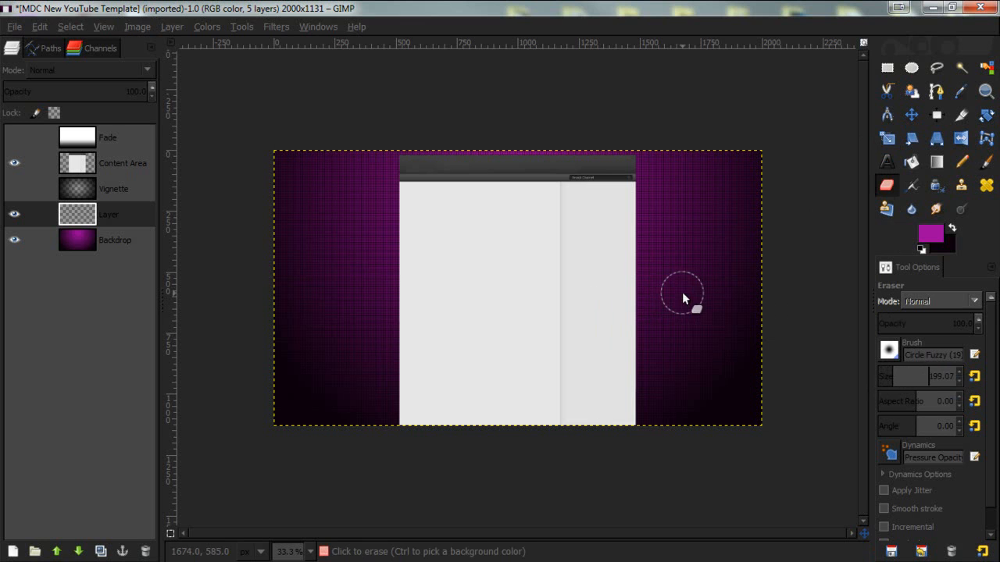
left_click_drag(902, 379, 999, 381)
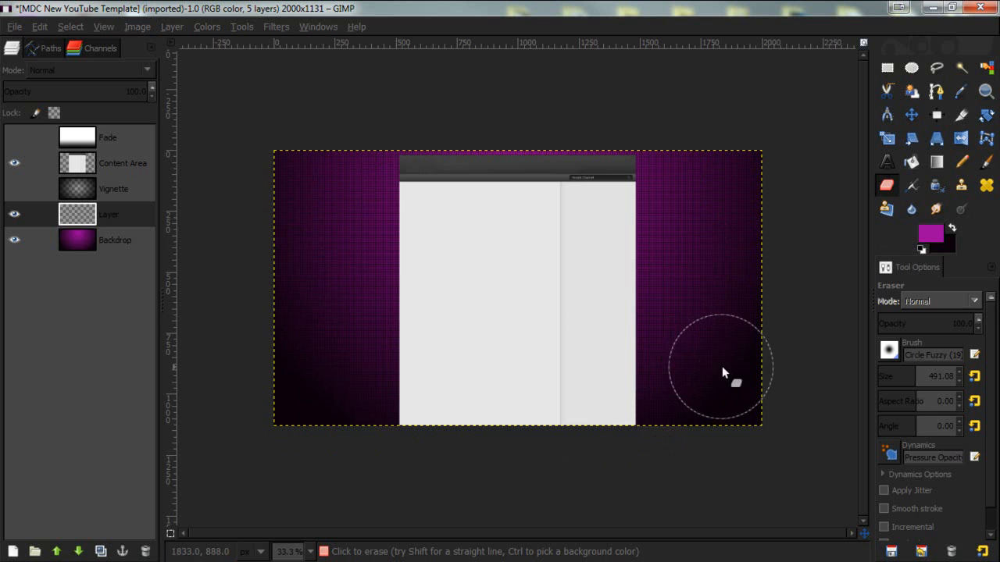
- Try erasing on the grid layer and toggling layer visibilities, then undo it
scroll(397, 290, "up", 1)
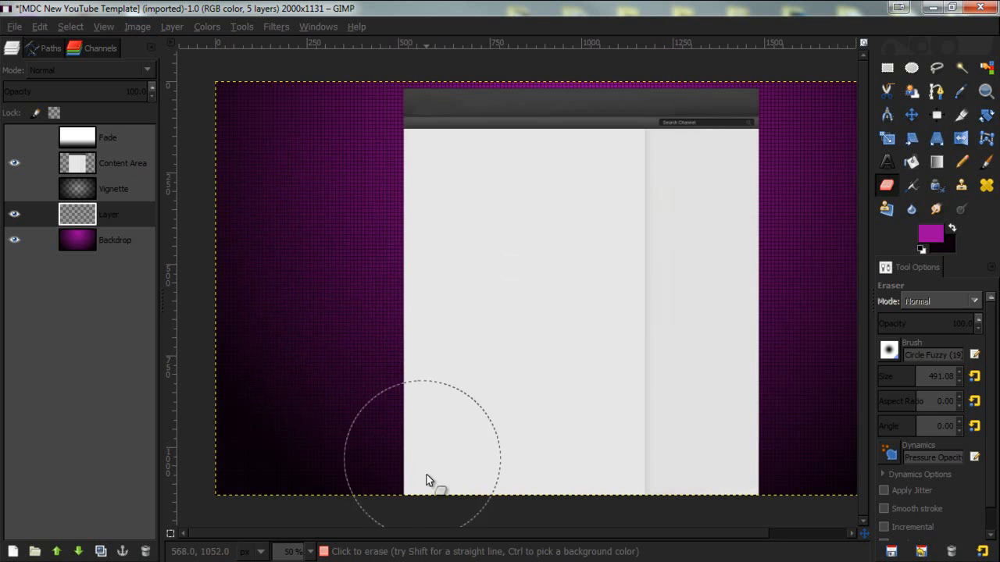
left_click(322, 192)
left_click(13, 216)
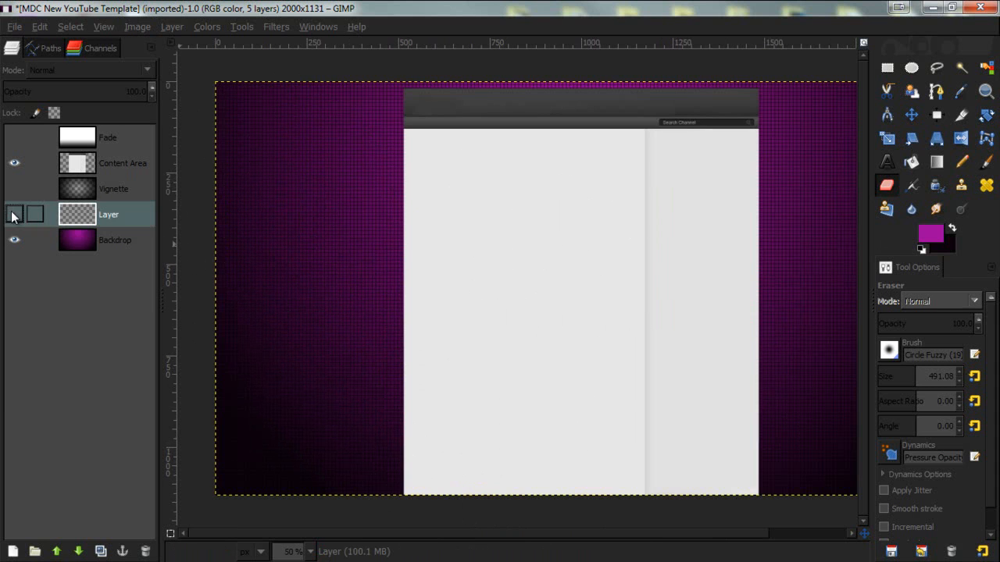
left_click(68, 243)
left_click(14, 241)
left_click(14, 242)
left_click(14, 242)
left_click(14, 241)
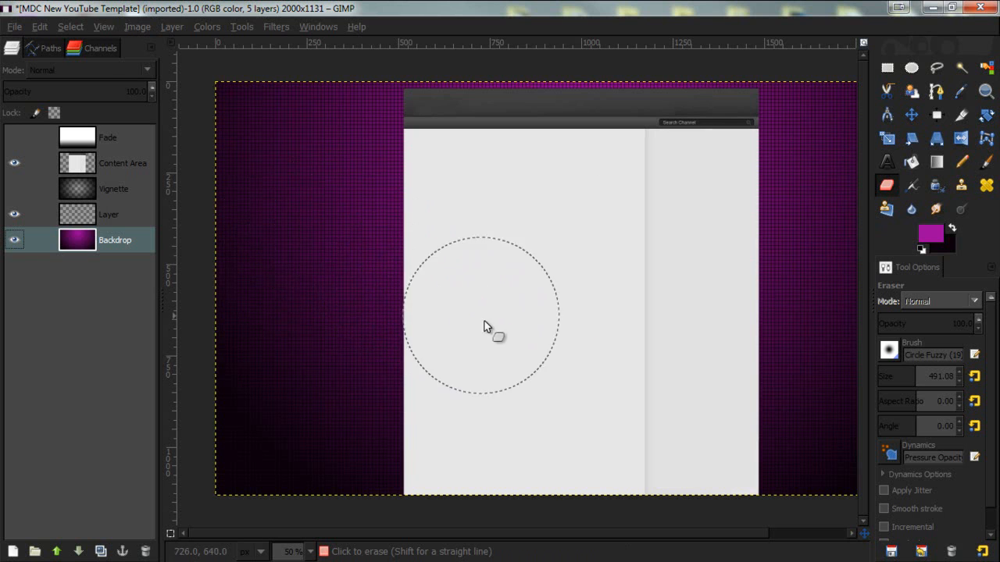
key("ctrl+z")
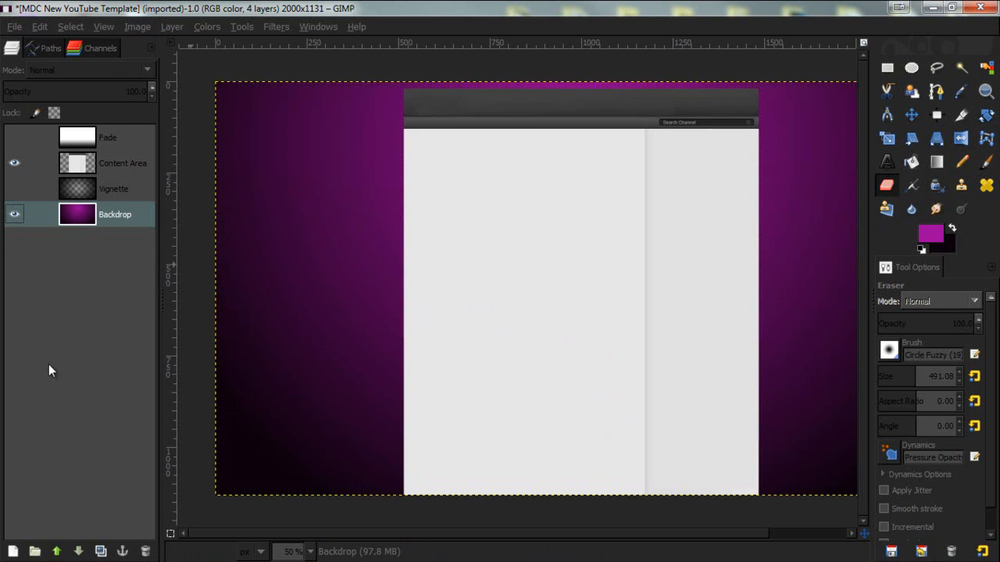
- Add a new transparent layer above the Backdrop and render the Grid pattern onto it
left_click(13, 552)
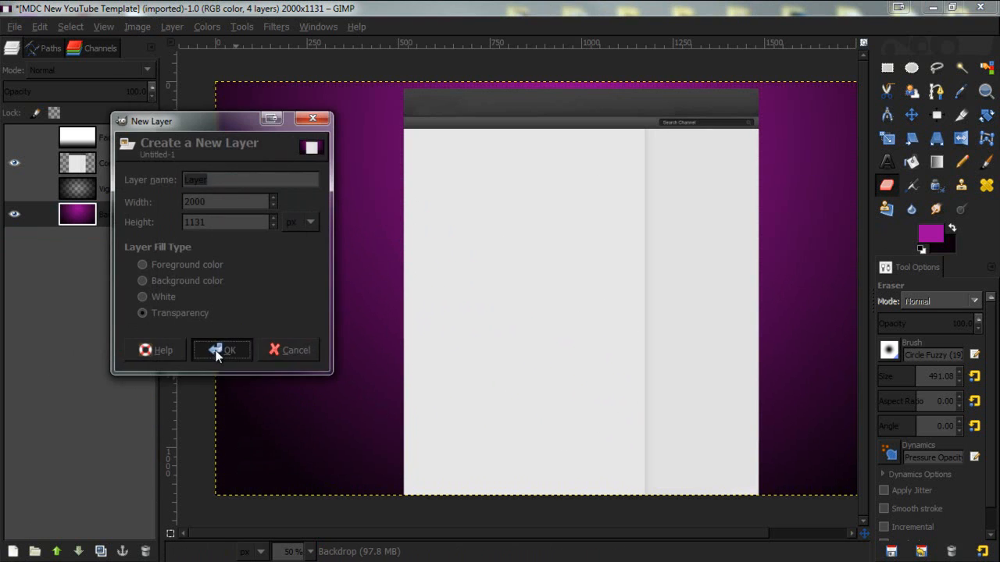
left_click(216, 349)
double_click(125, 215)
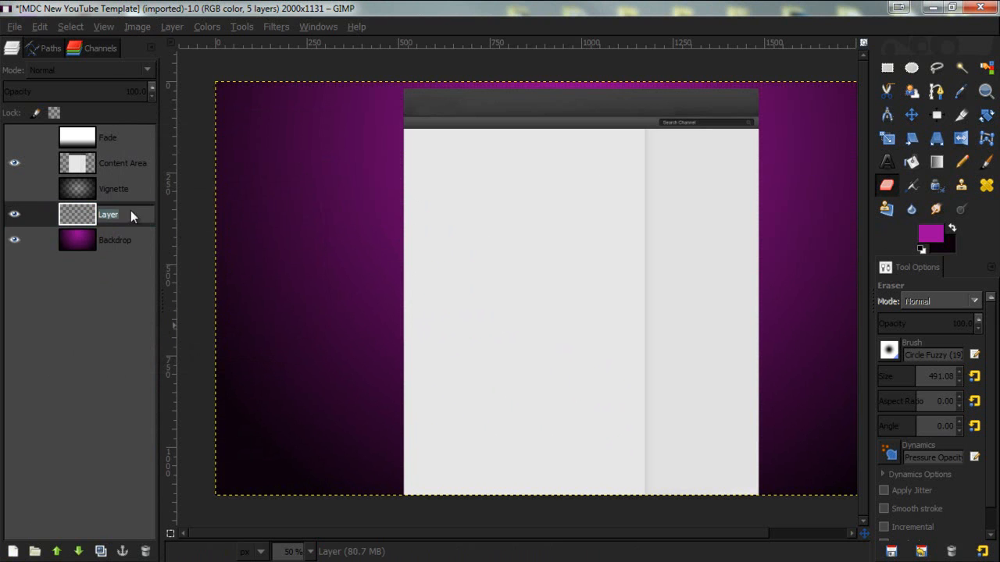
left_click(69, 223)
left_click(273, 25)
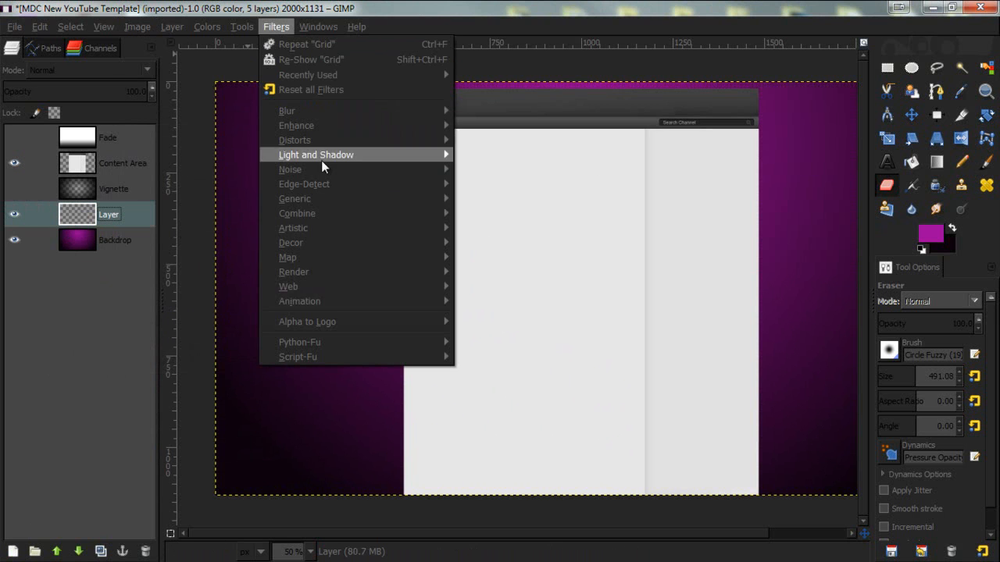
mouse_move(341, 275)
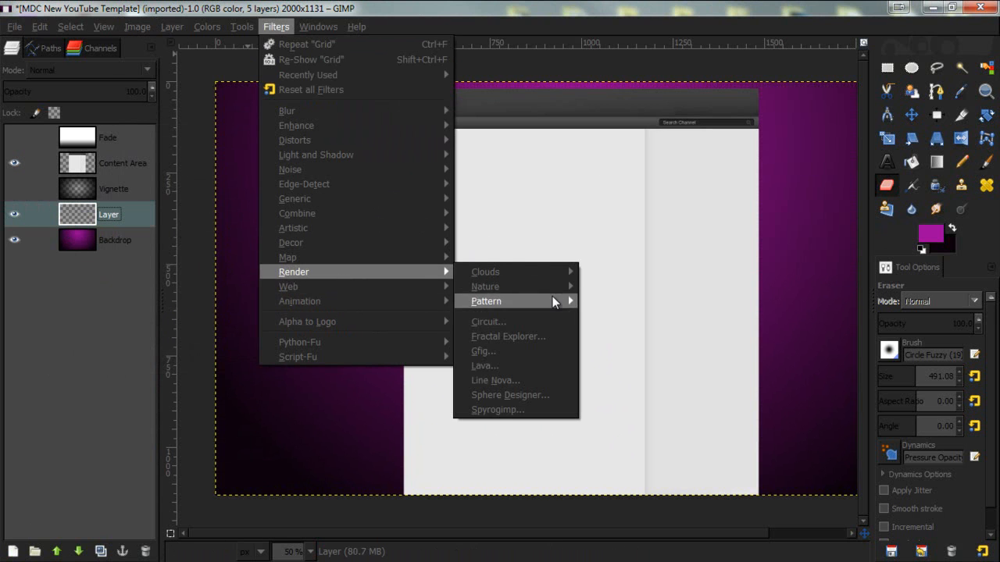
mouse_move(552, 300)
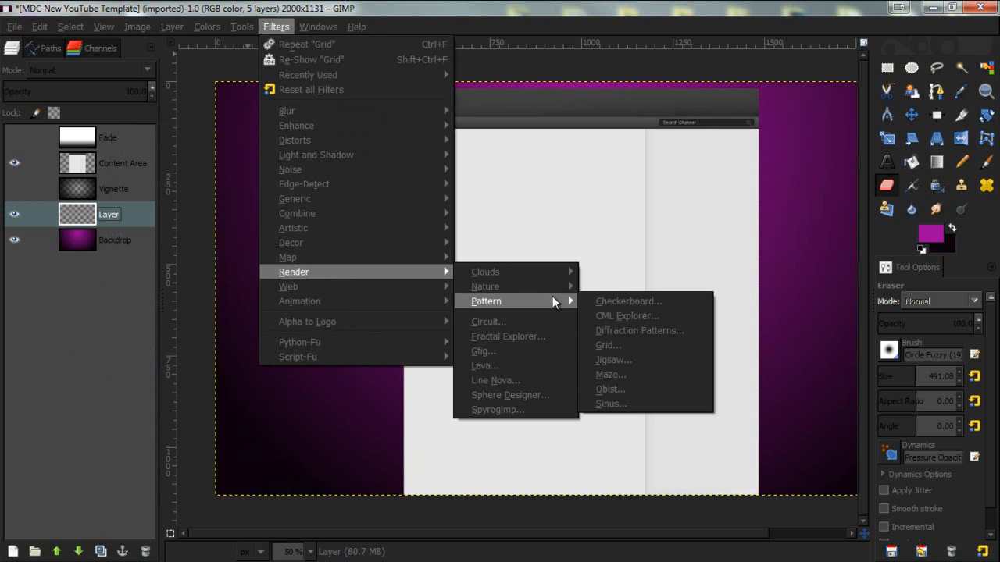
left_click(632, 344)
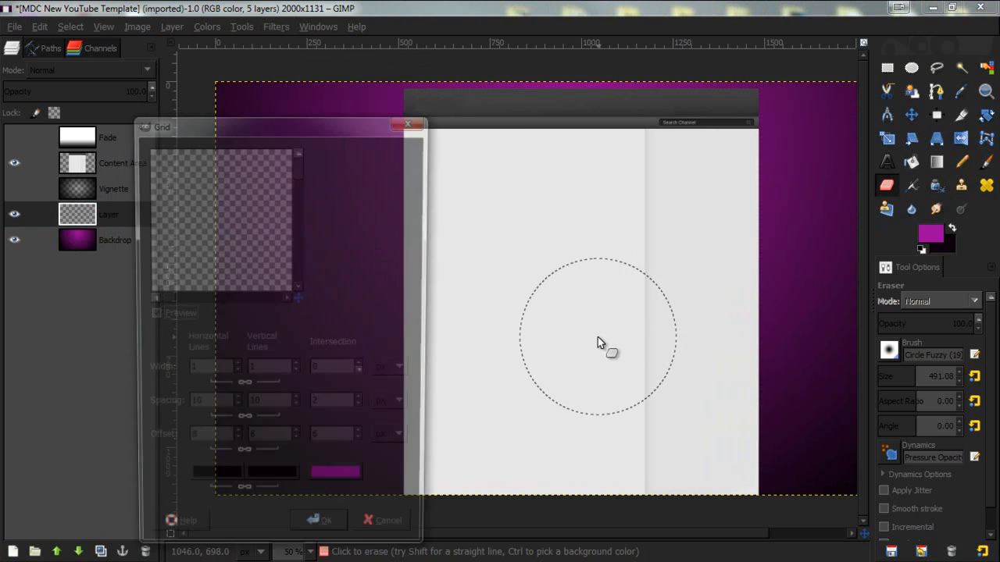
left_click(334, 533)
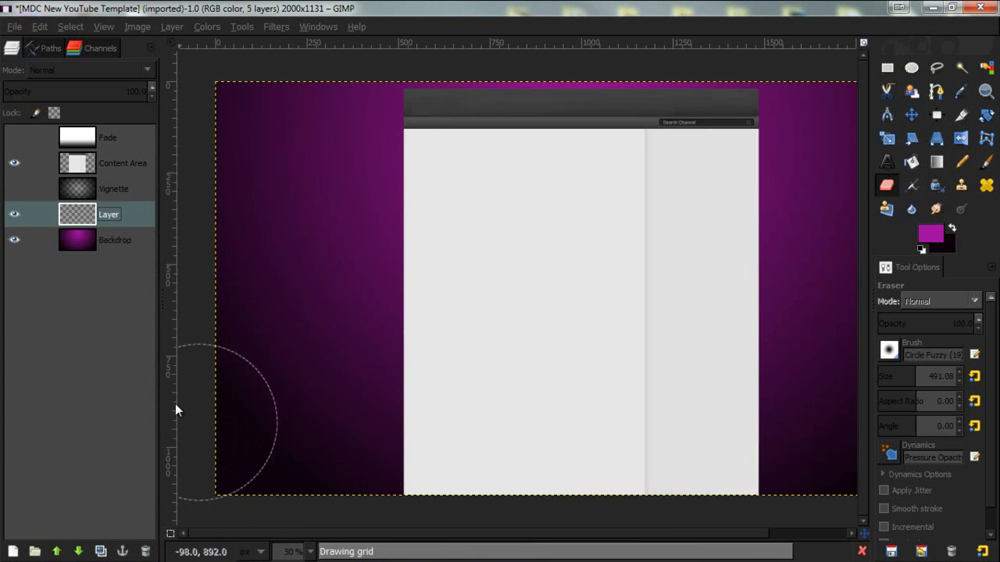
- Set the grid layer's opacity to 50%
left_click(14, 214)
left_click(14, 214)
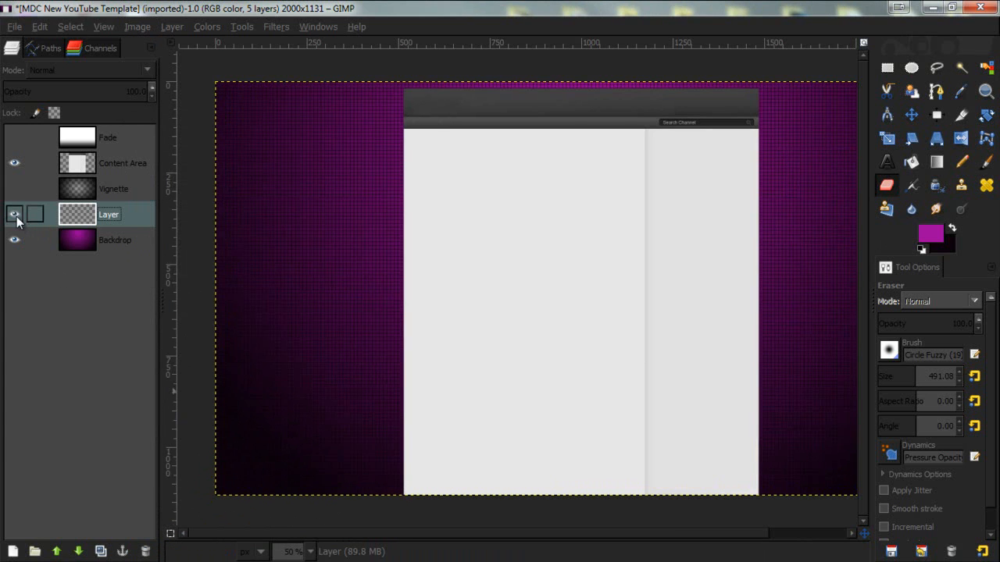
left_click(887, 185)
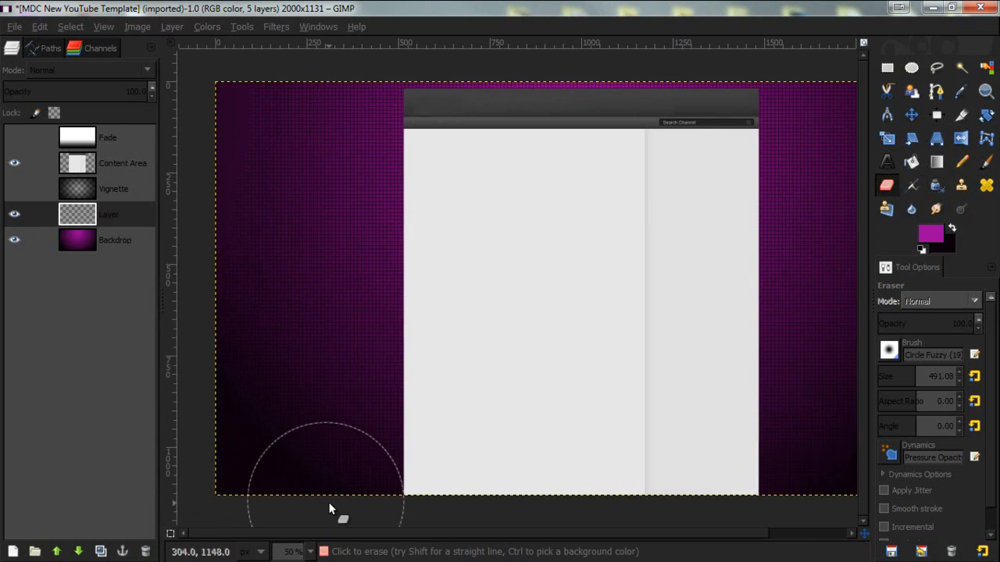
scroll(638, 293, "down", 1, "ctrl")
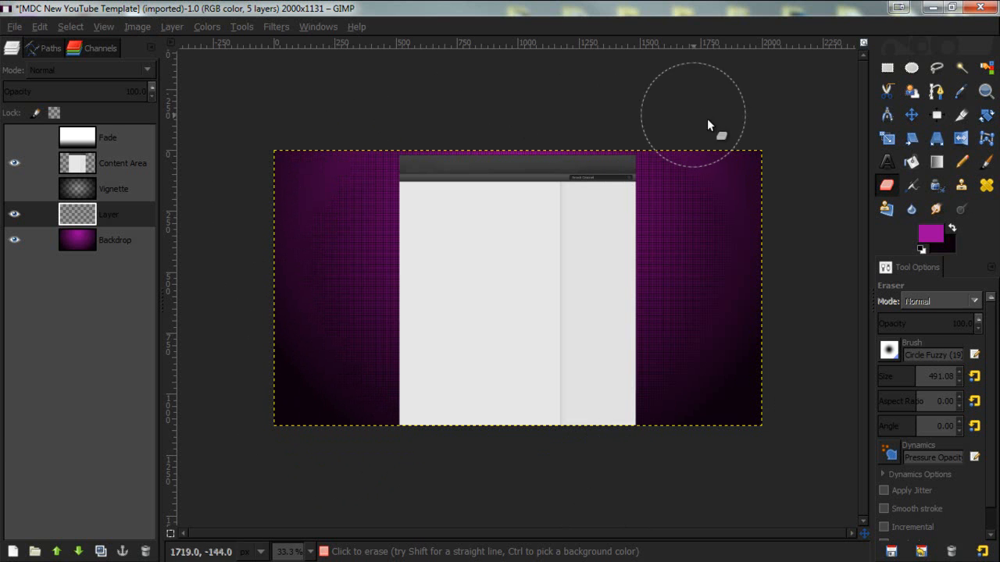
scroll(506, 252, "up", 1, "ctrl")
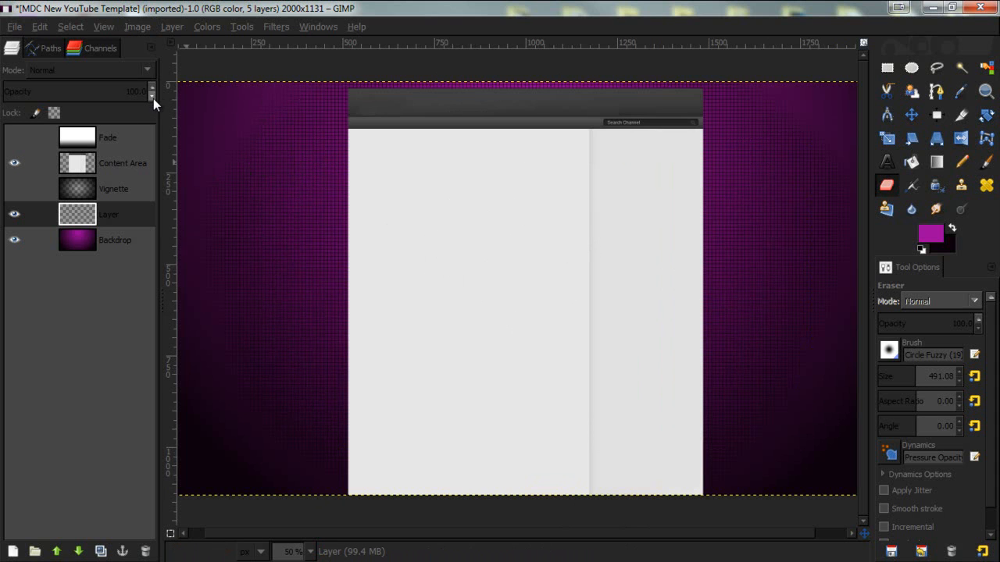
left_click_drag(153, 98, 151, 98)
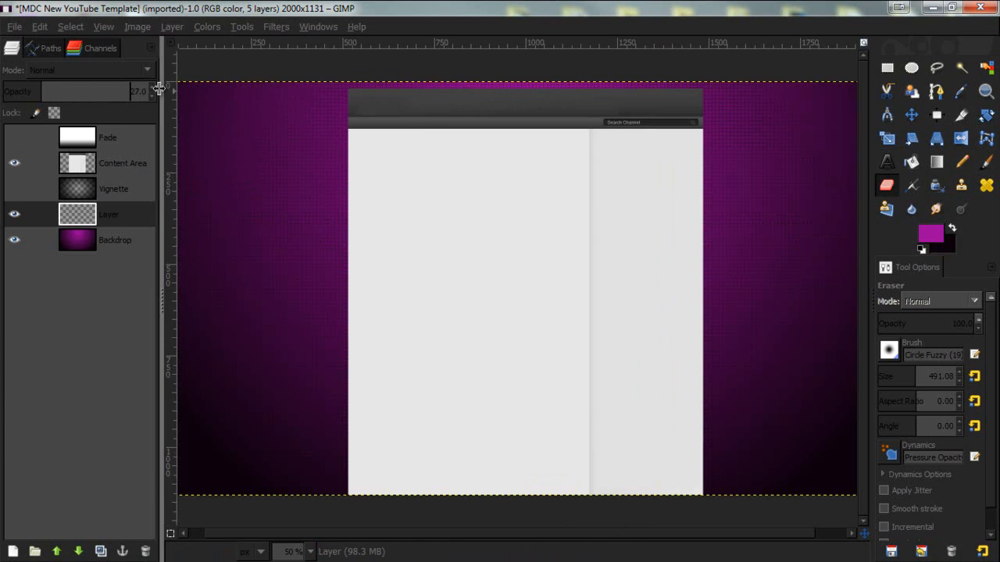
left_click_drag(151, 87, 150, 87)
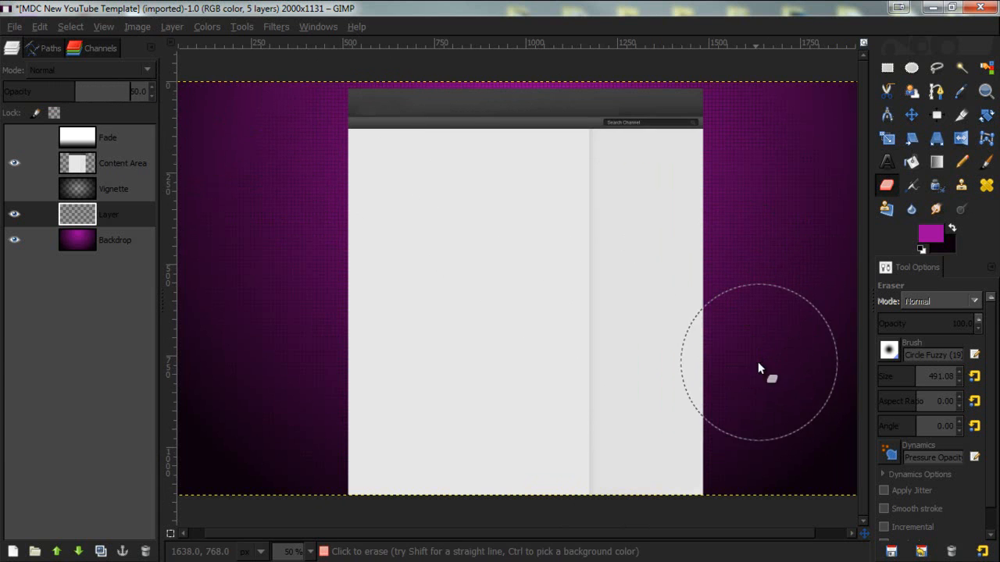
- Add another new transparent layer above the grid layer
key("minus")
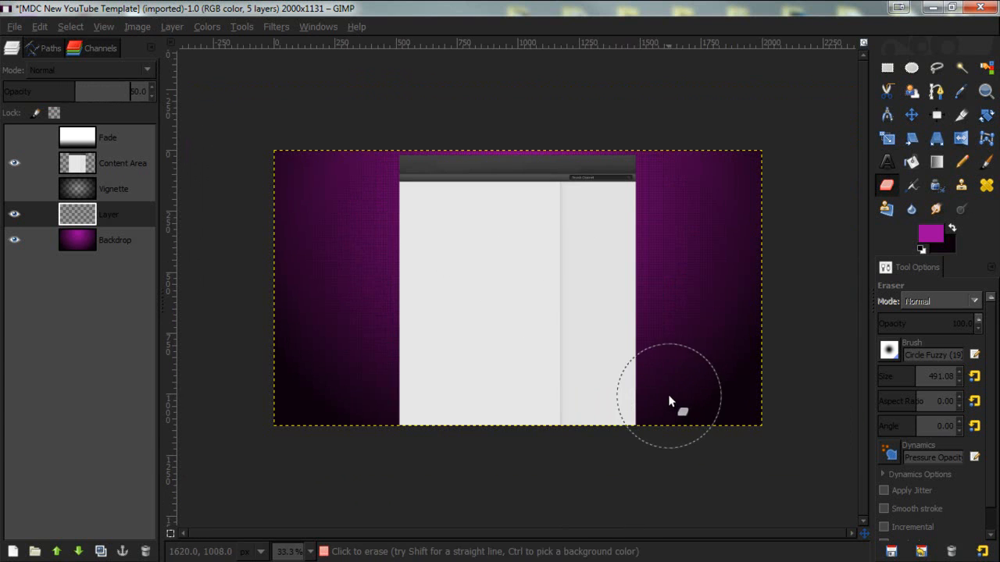
key("plus")
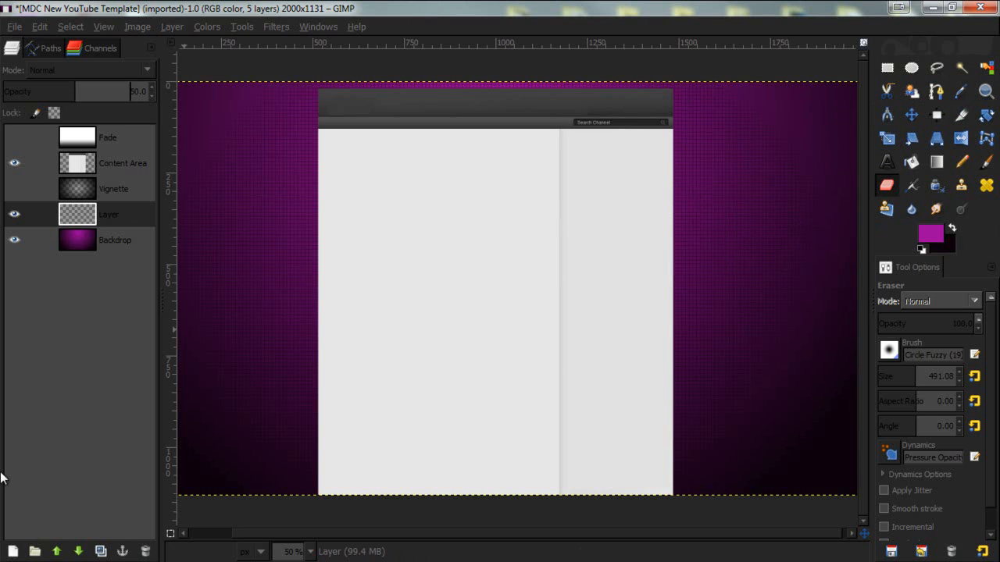
left_click(13, 552)
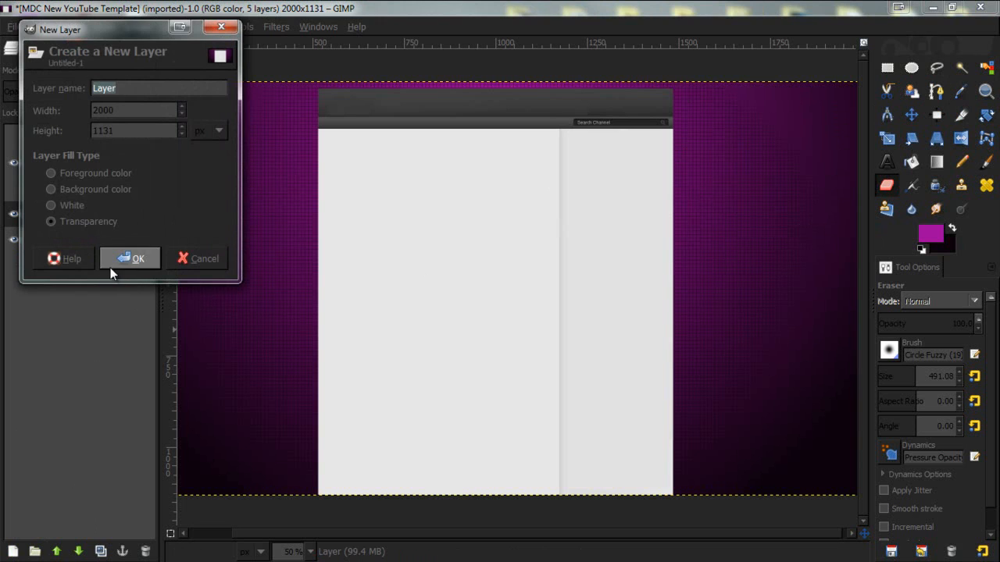
left_click(114, 264)
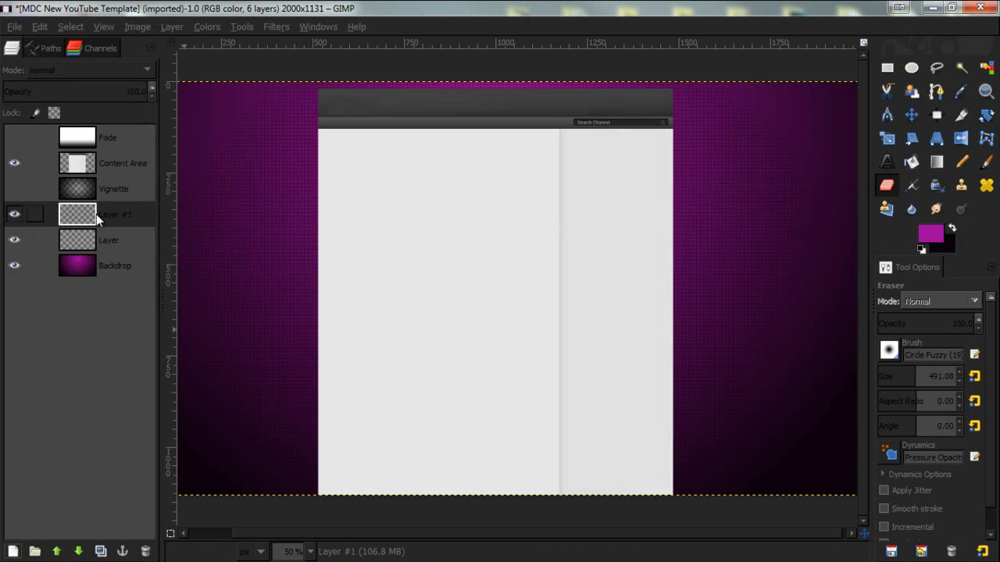
- Draw a path with the Paths tool curving from the canvas's upper-right corner down into the right sidebar area
left_click(936, 91)
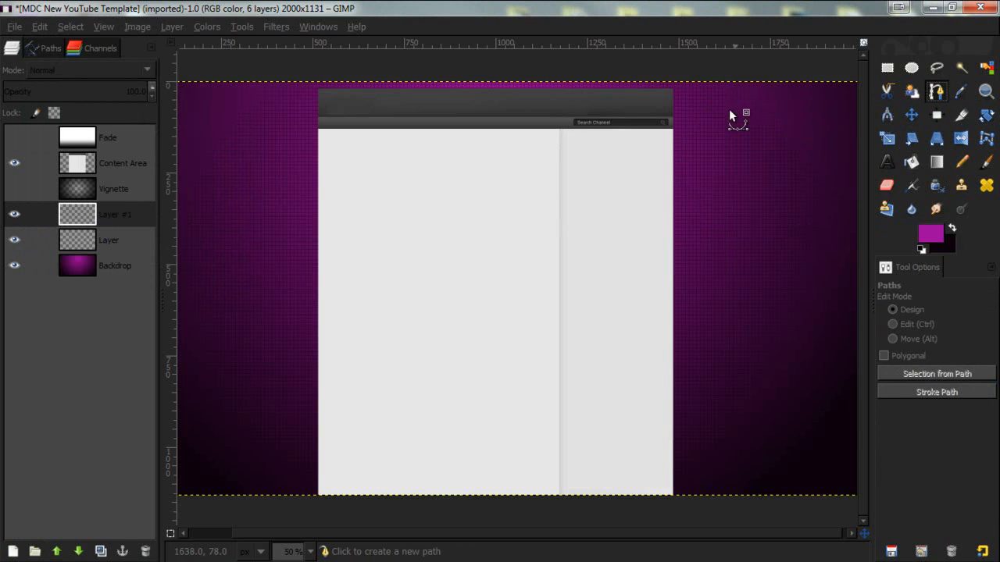
left_click(806, 81)
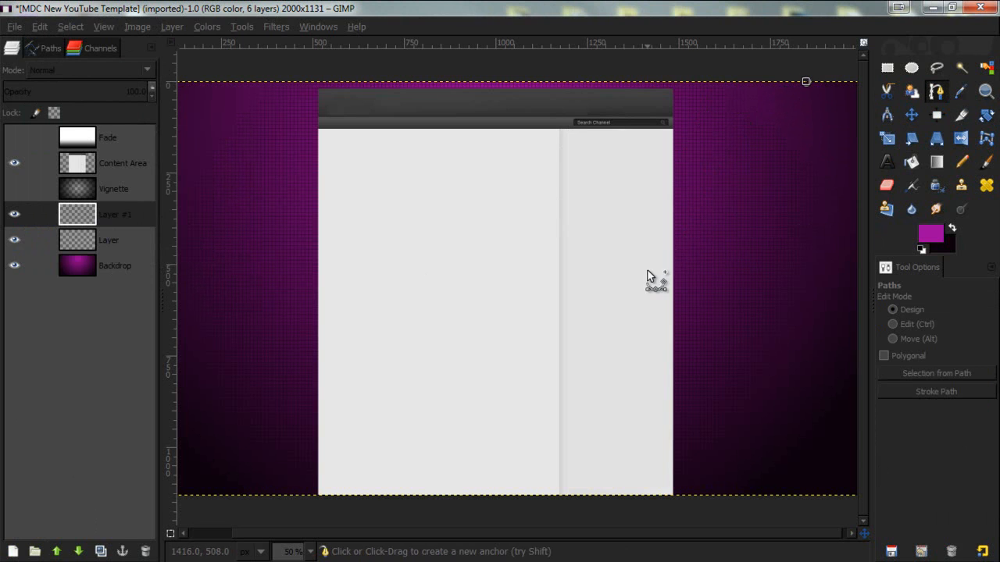
left_click_drag(806, 82, 815, 63)
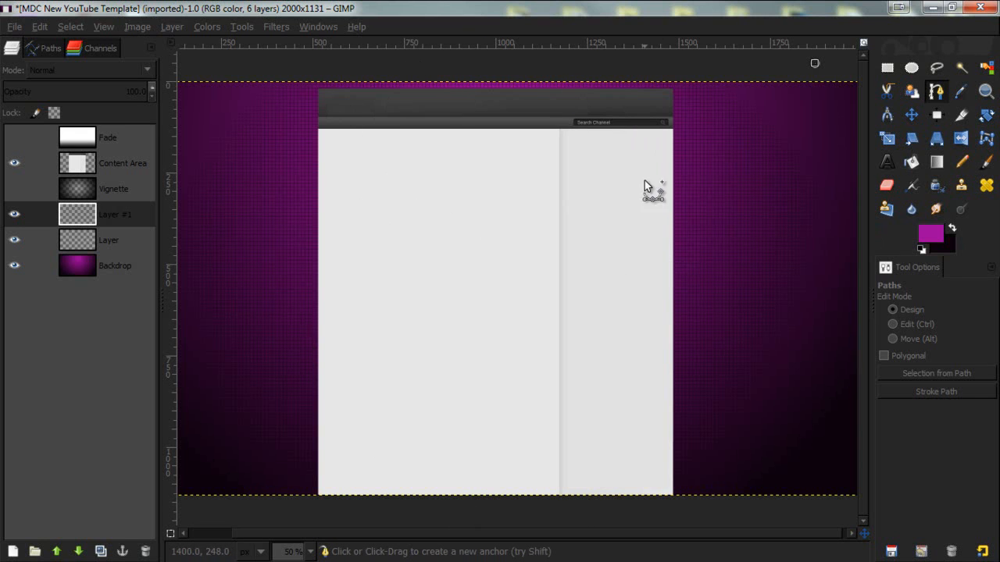
left_click_drag(609, 274, 613, 416)
left_click_drag(610, 278, 652, 340)
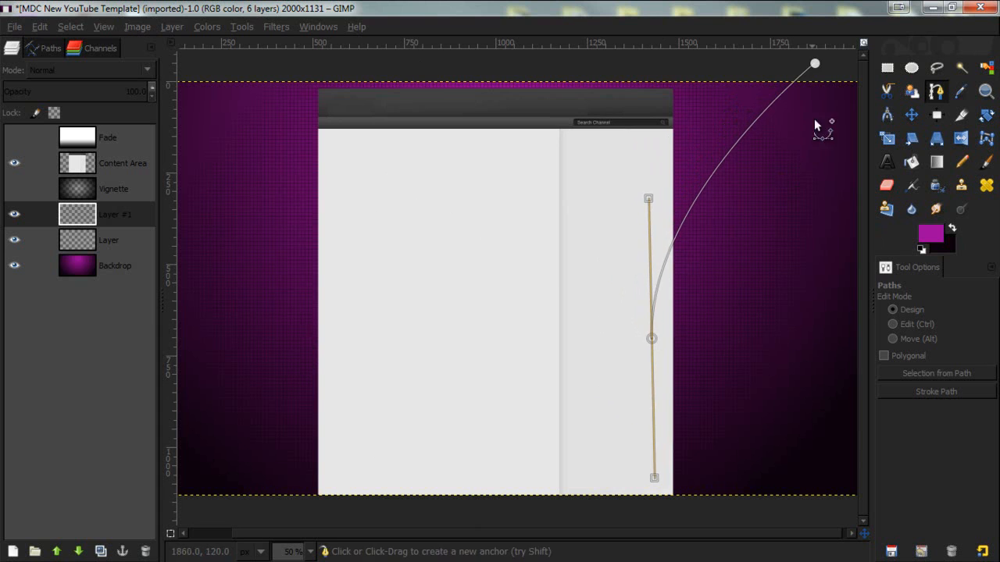
left_click(814, 67)
left_click_drag(815, 68, 851, 73)
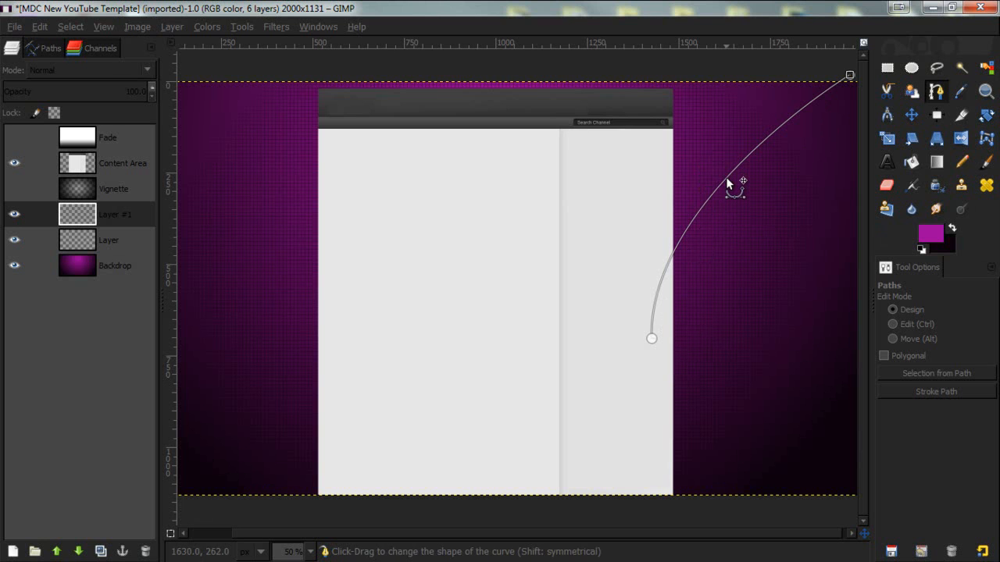
mouse_move(725, 177)
left_mouse_down()
mouse_move(729, 163)
mouse_move(739, 201)
mouse_move(726, 167)
mouse_move(746, 189)
mouse_move(739, 169)
mouse_move(725, 168)
mouse_move(737, 160)
left_mouse_up()
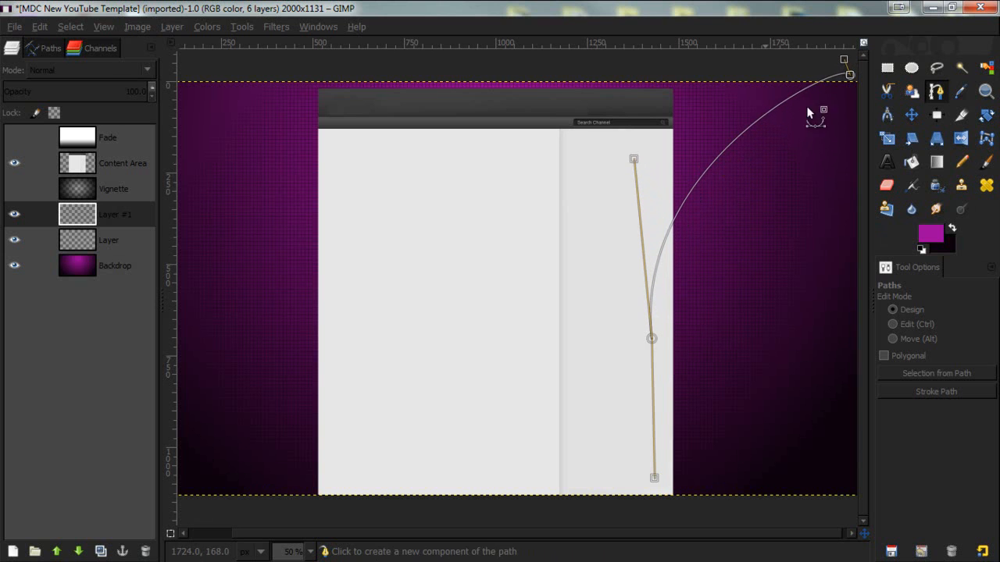
left_click_drag(854, 77, 858, 79)
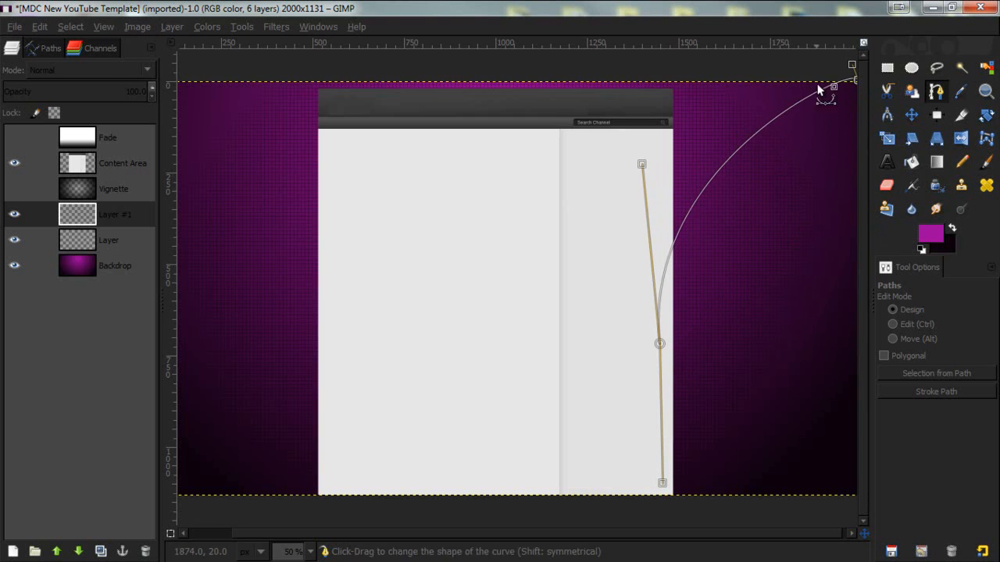
- Extend the path with anchors curving down-left through the content area and back up to a point above the top edge
left_click(493, 275, "shift")
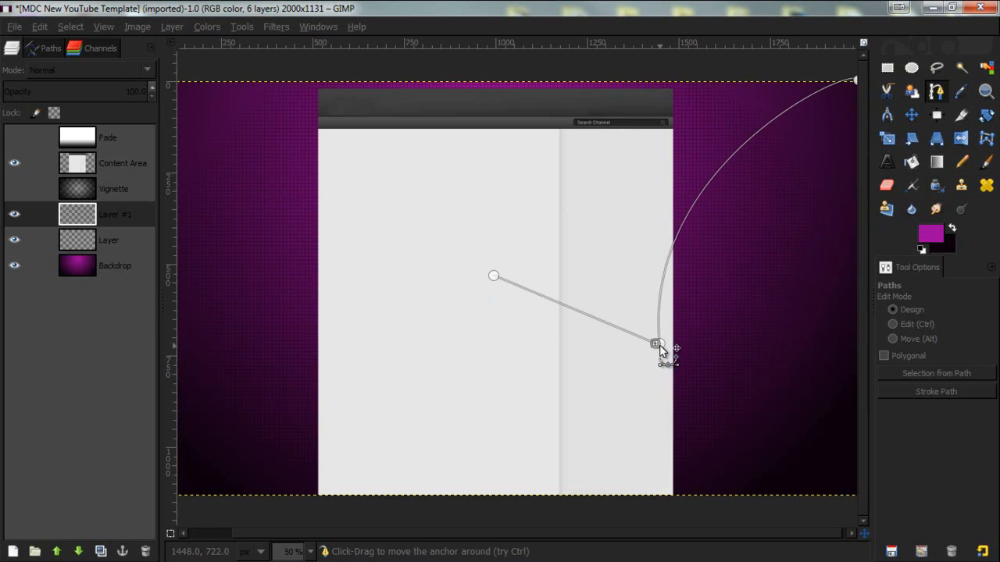
key("ctrl+z")
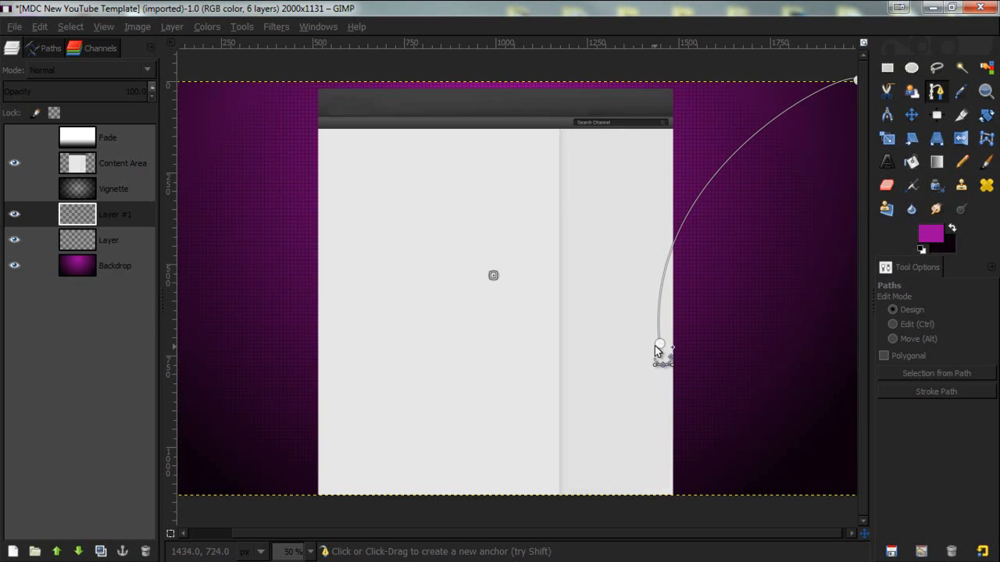
left_click_drag(493, 275, 528, 260)
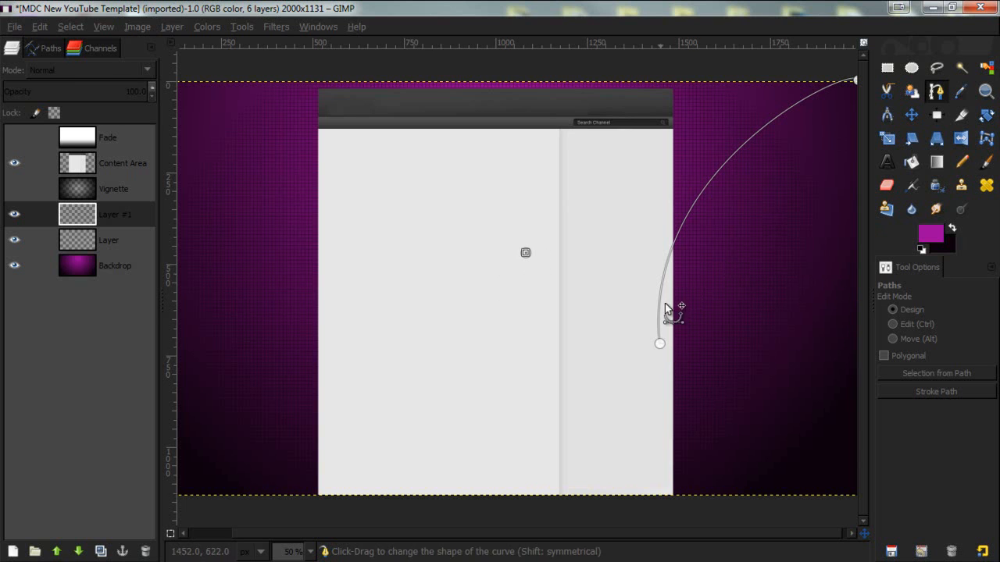
left_click(661, 346, "ctrl")
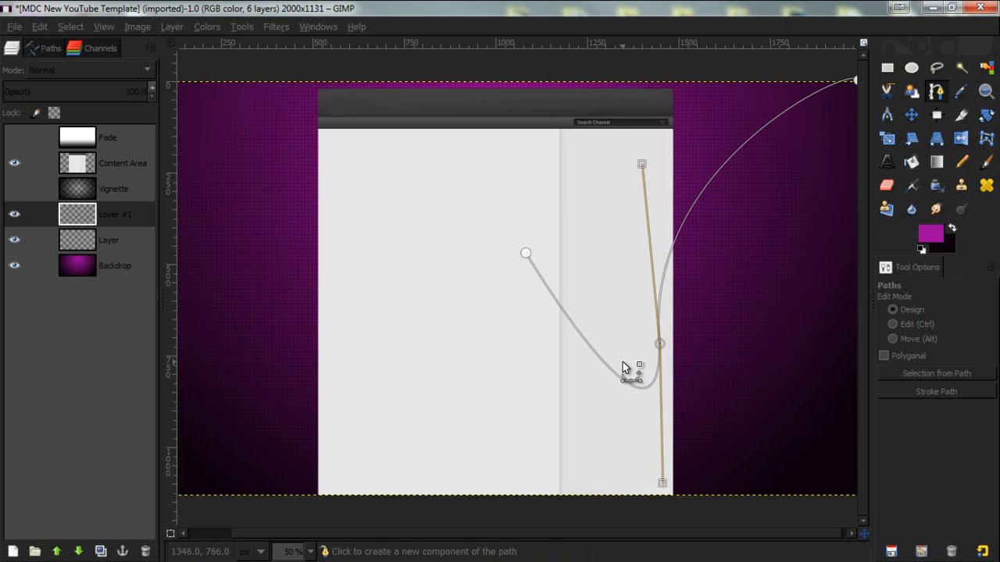
left_click(527, 255)
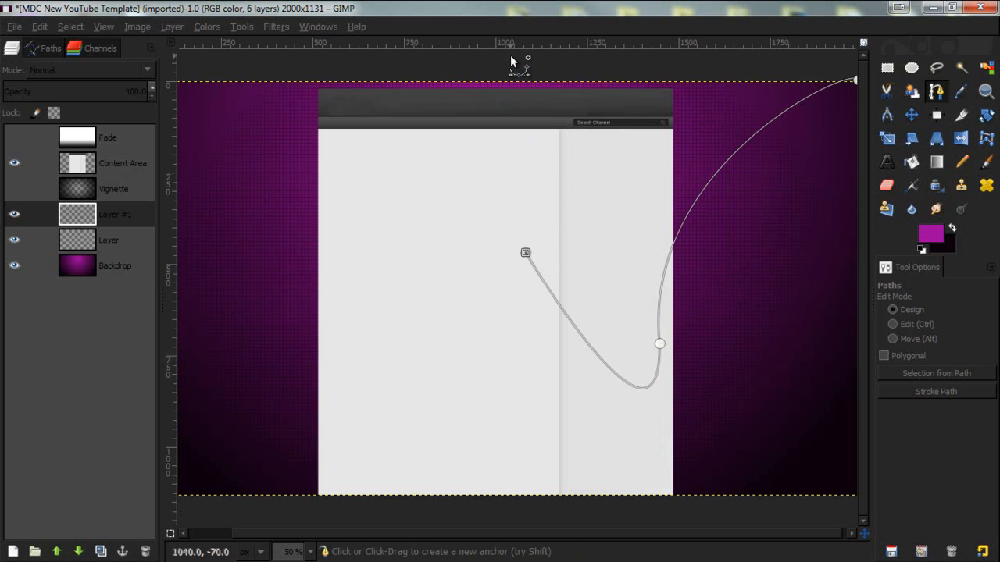
left_click(520, 61)
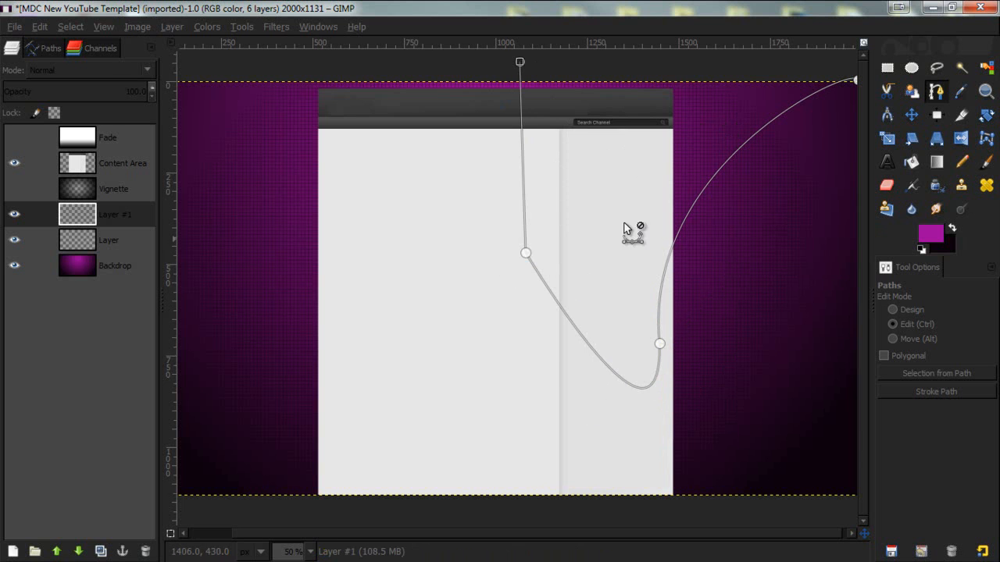
- Close the path onto the upper-right corner anchor and convert the path into a selection
key("minus")
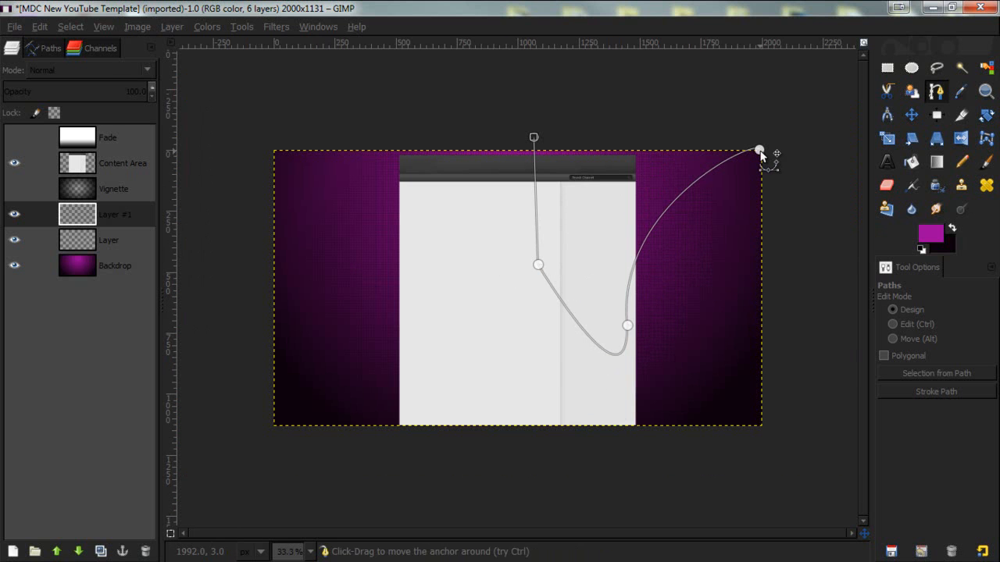
key("ctrl")
left_click(759, 150, "ctrl")
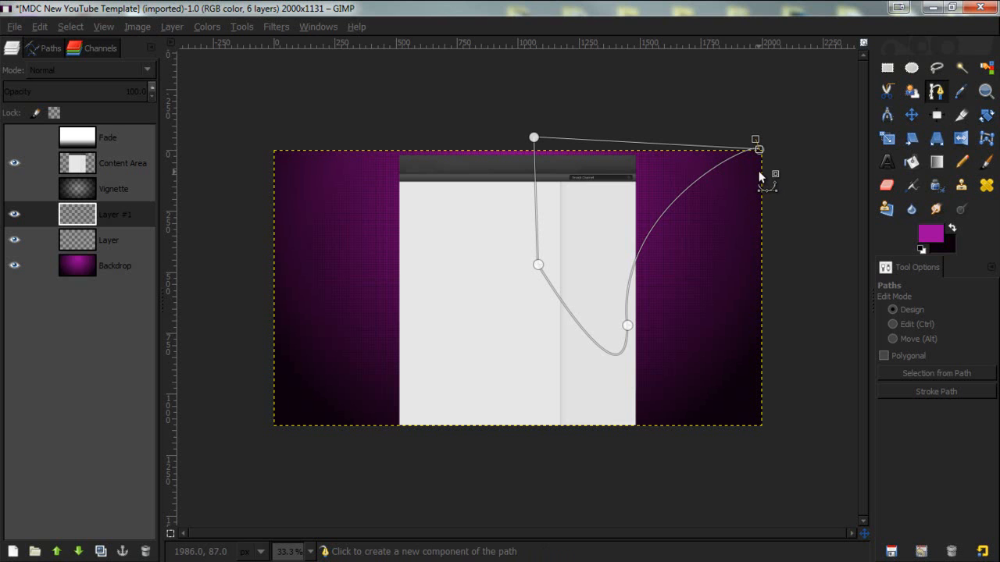
key("shift+v")
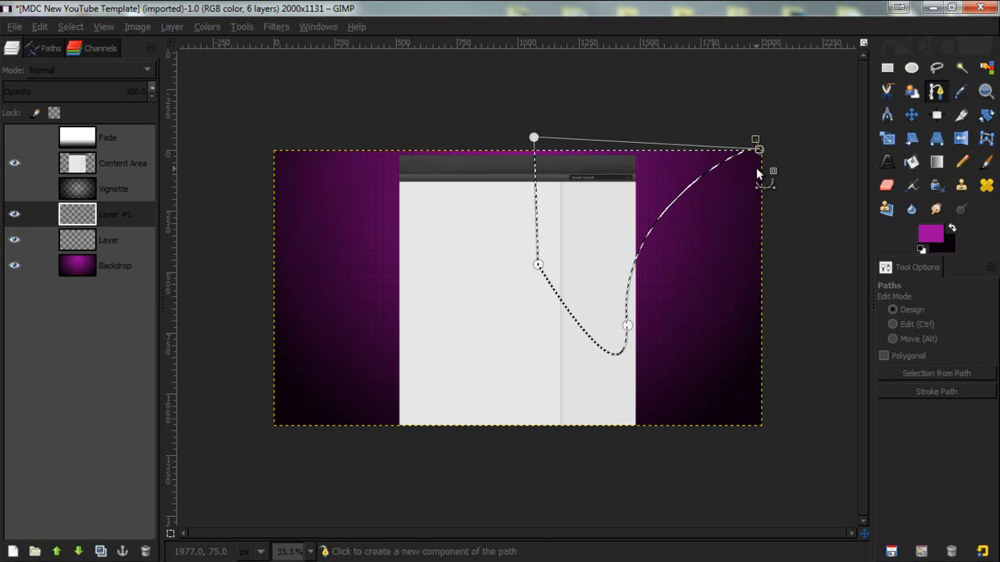
key("ctrl")
scroll(720, 185, "up", 1)
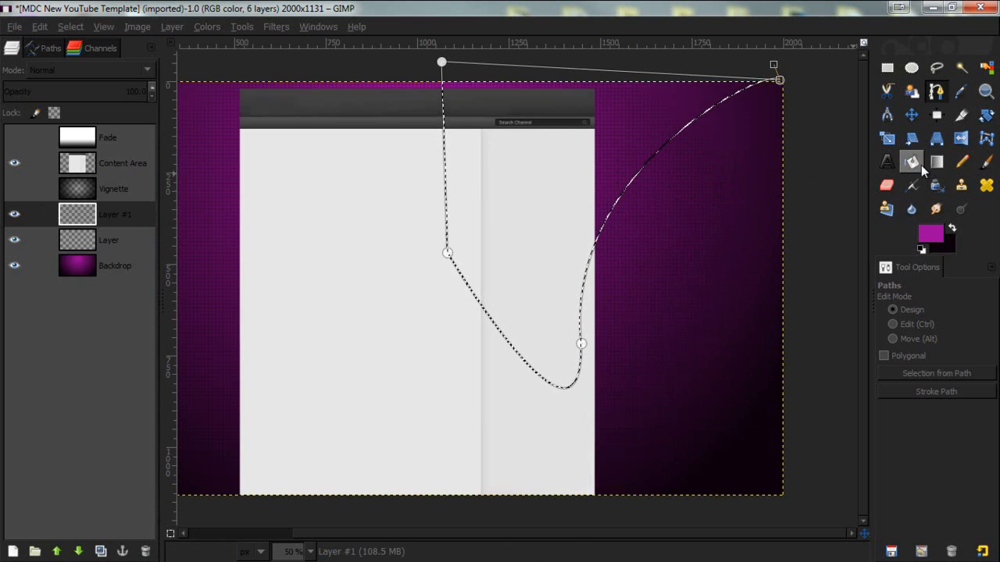
- Set the foreground color to dark grey 343434
left_click(930, 233)
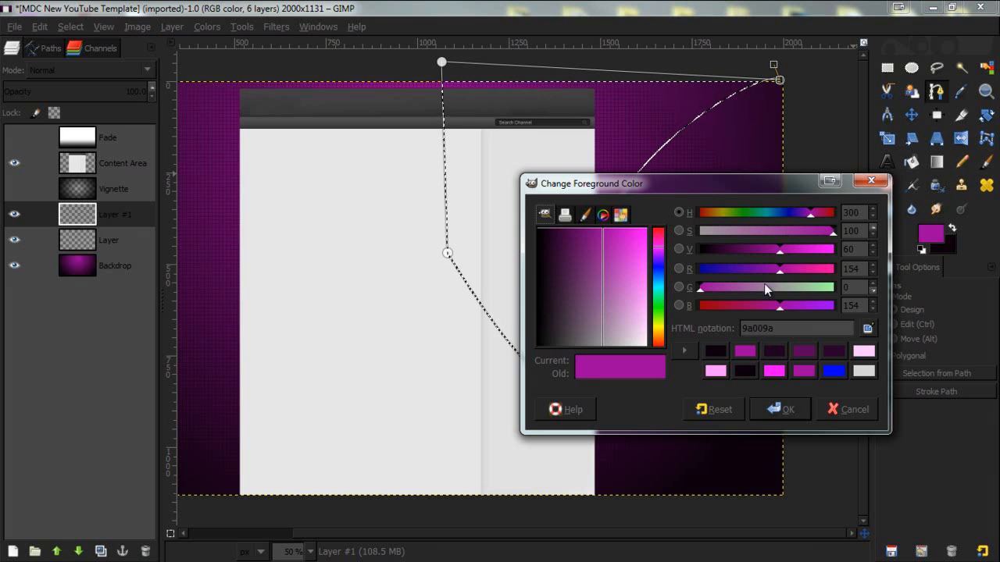
left_click_drag(764, 284, 834, 285)
left_click_drag(604, 329, 586, 360)
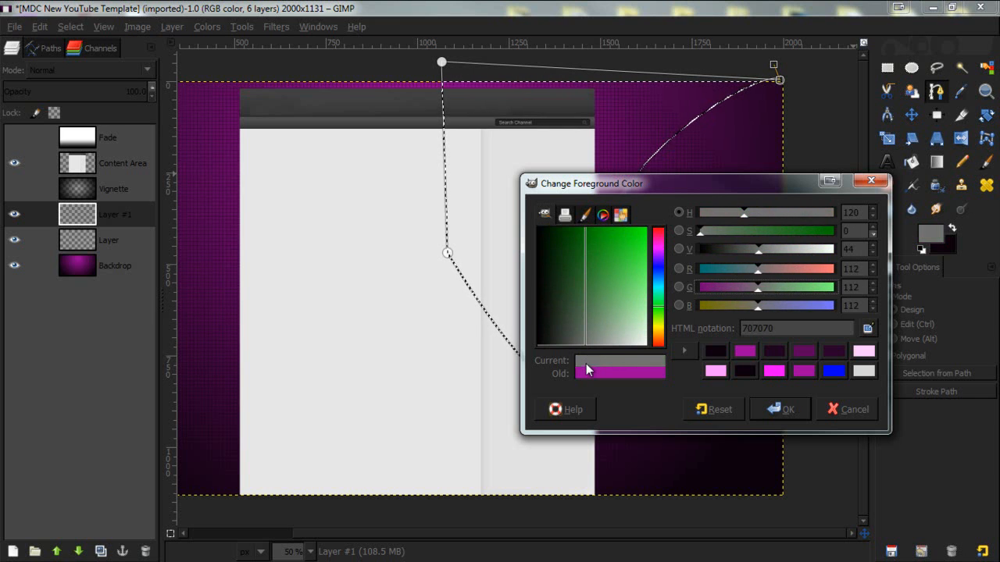
left_click_drag(760, 252, 739, 249)
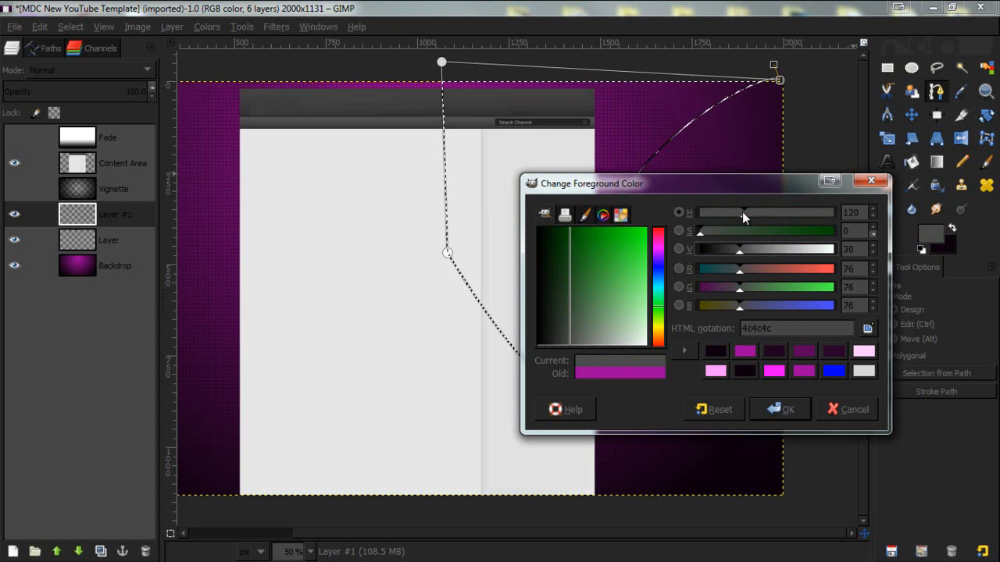
left_click_drag(743, 213, 664, 216)
mouse_move(744, 249)
left_mouse_down()
mouse_move(773, 248)
mouse_move(685, 255)
mouse_move(812, 244)
mouse_move(685, 256)
mouse_move(750, 255)
mouse_move(728, 245)
left_mouse_up()
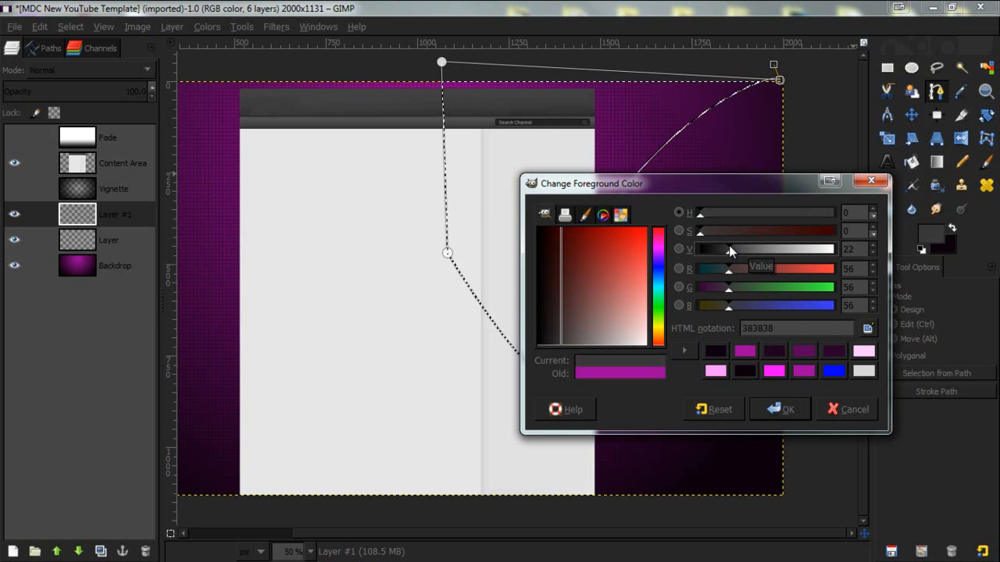
left_click(786, 409)
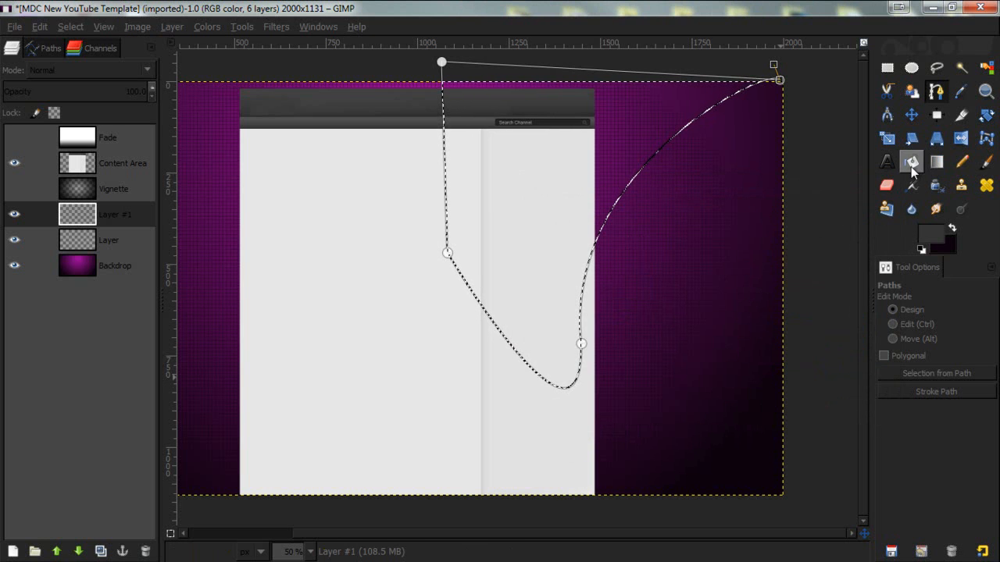
- Bucket-fill the path selection on the new layer with the dark grey foreground color, then deselect everything
left_click(911, 163)
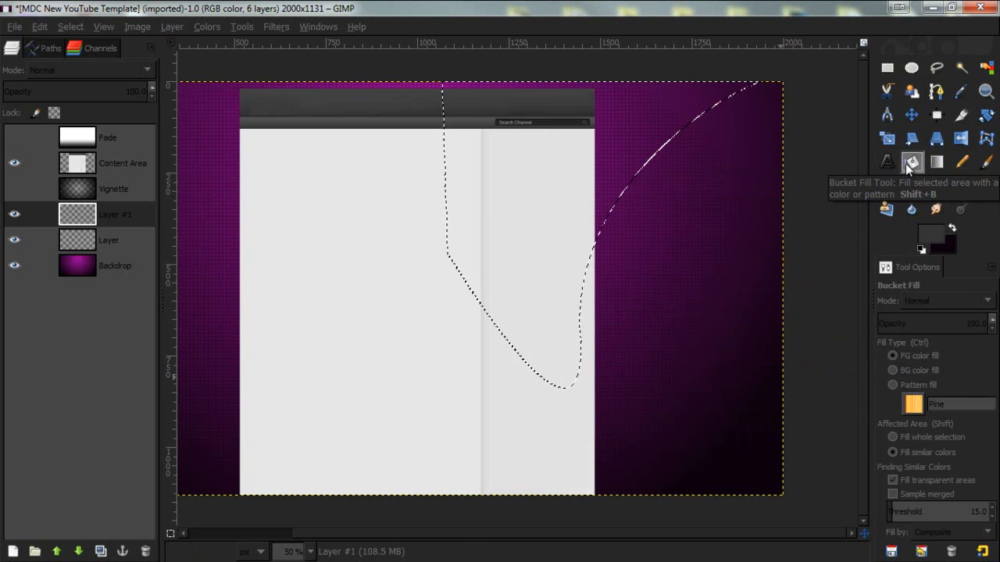
left_click(647, 120)
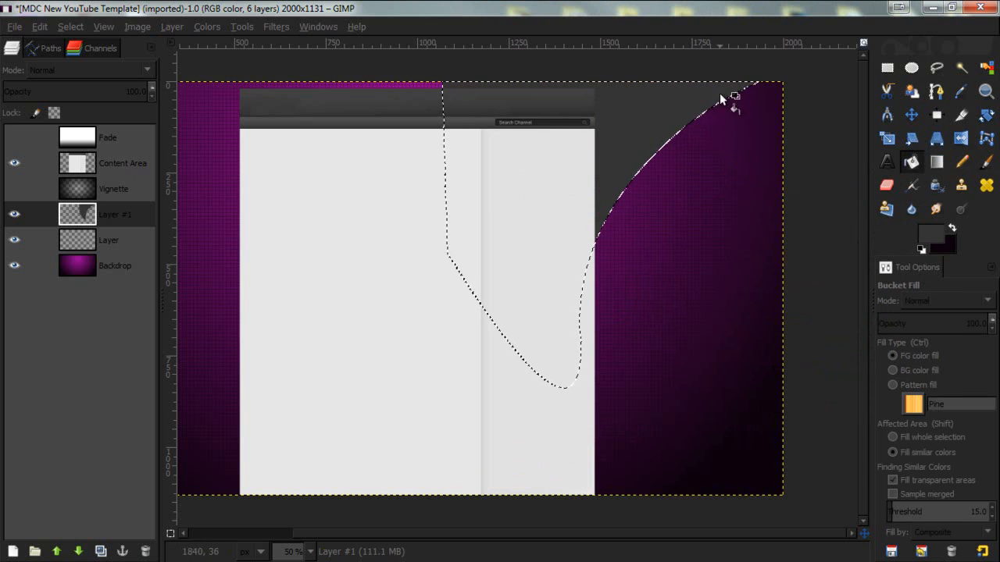
key("ctrl")
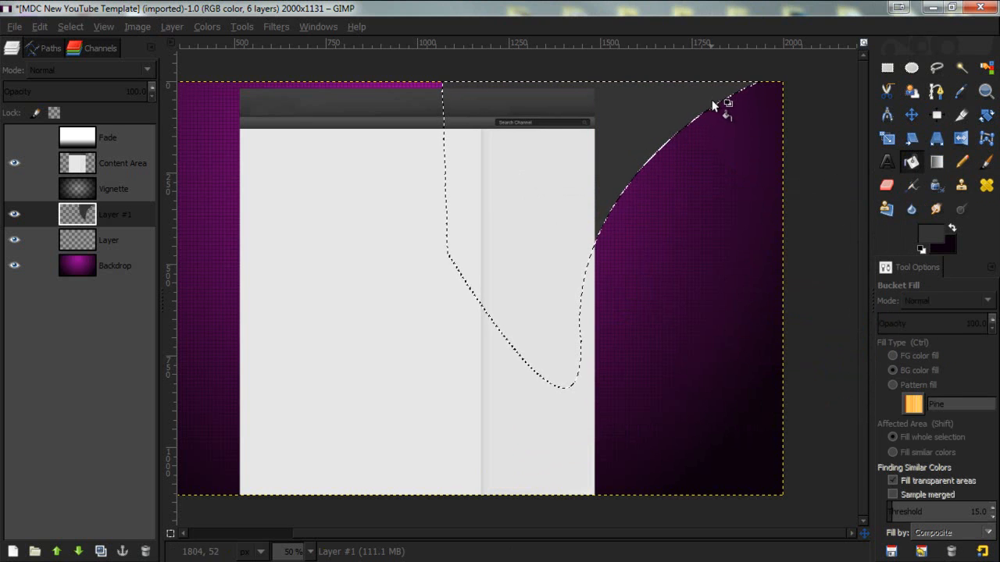
key("ctrl+shift+a")
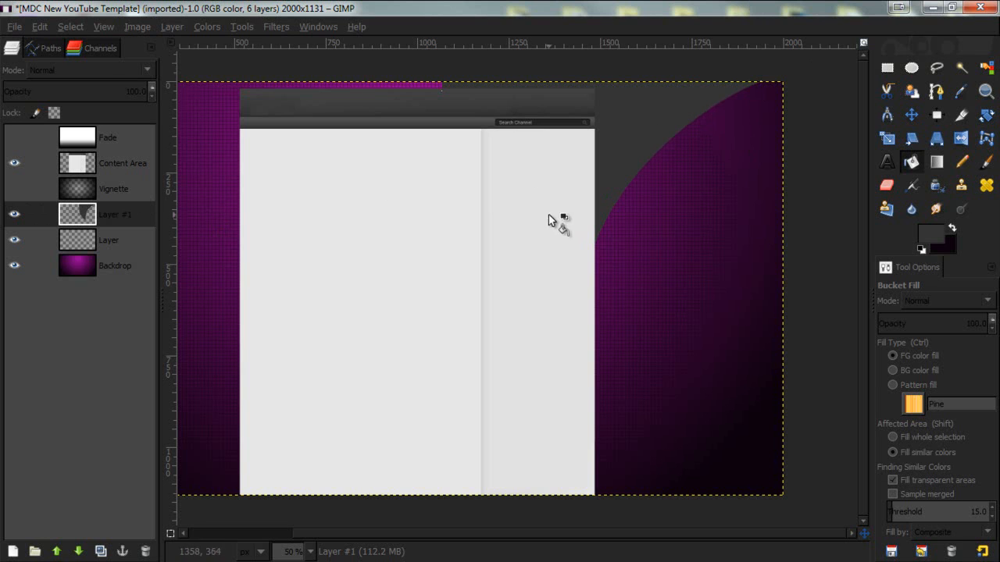
- Open the Bevel and Emboss layer effect for Layer #1
left_click(108, 209)
left_click_drag(68, 219, 258, 26)
left_click(273, 27)
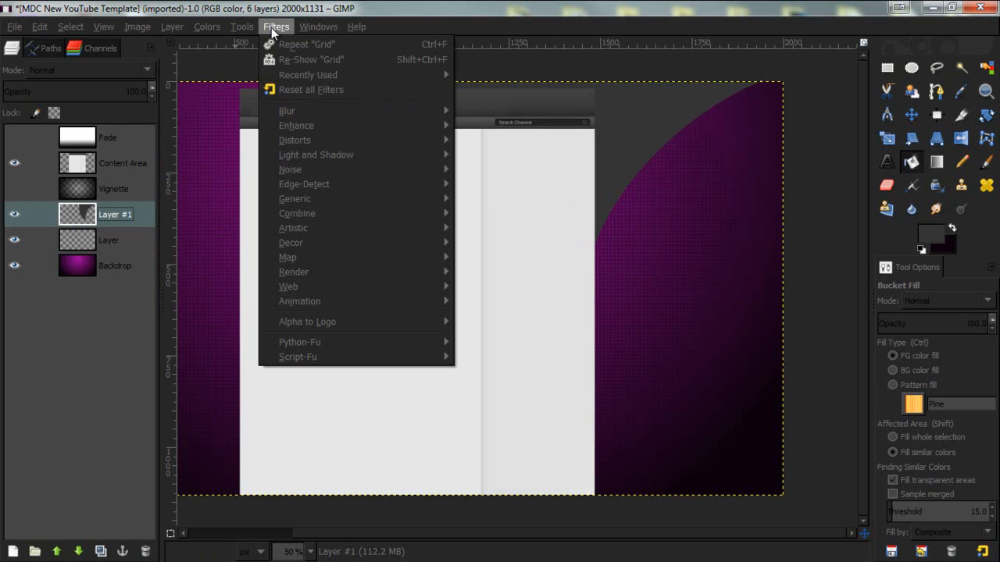
mouse_move(172, 28)
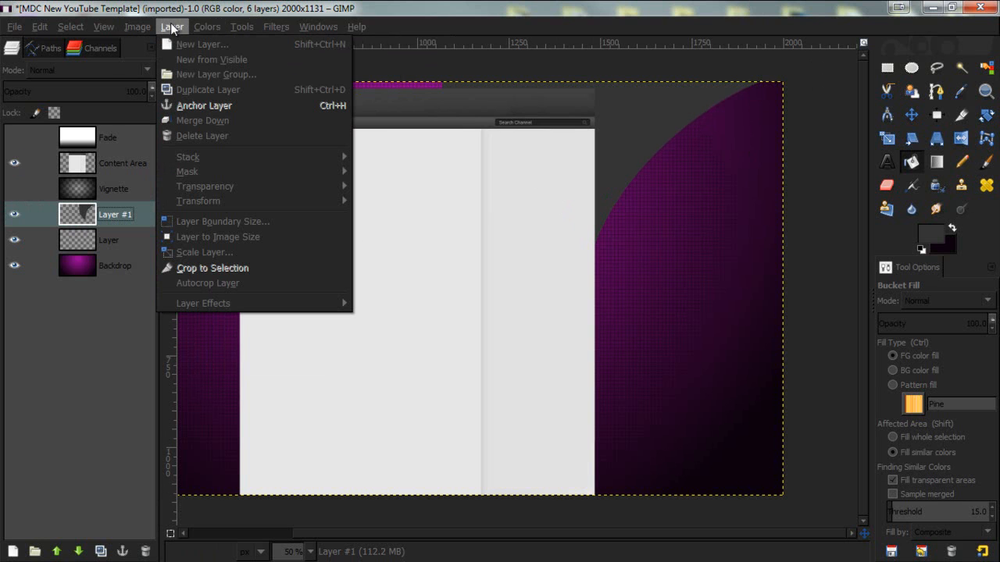
mouse_move(232, 303)
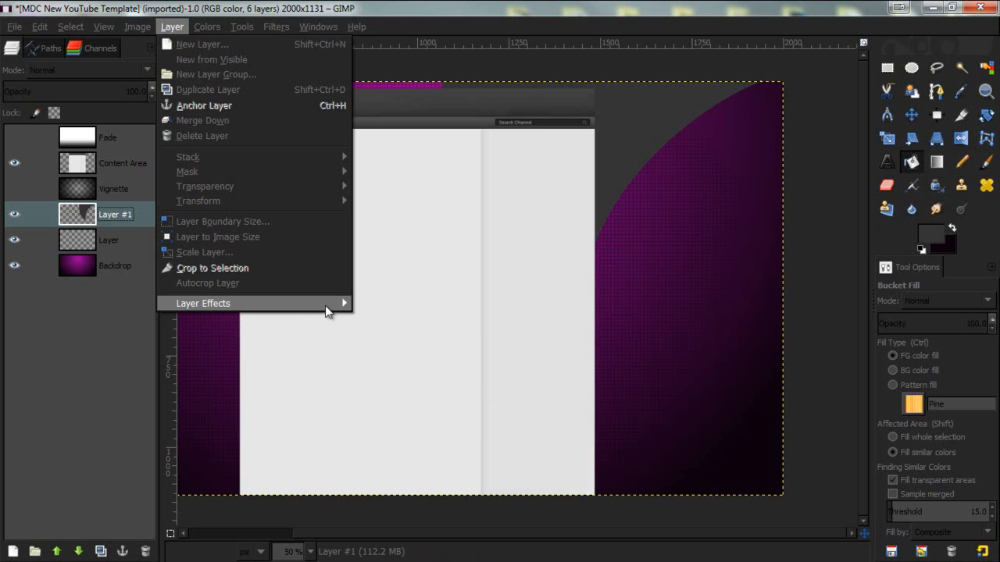
mouse_move(325, 306)
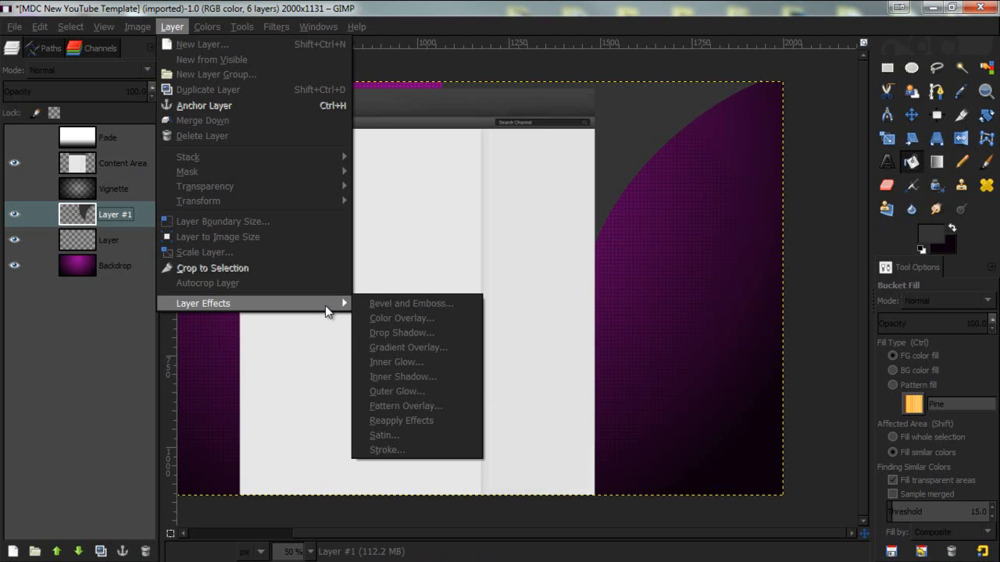
left_click(371, 305)
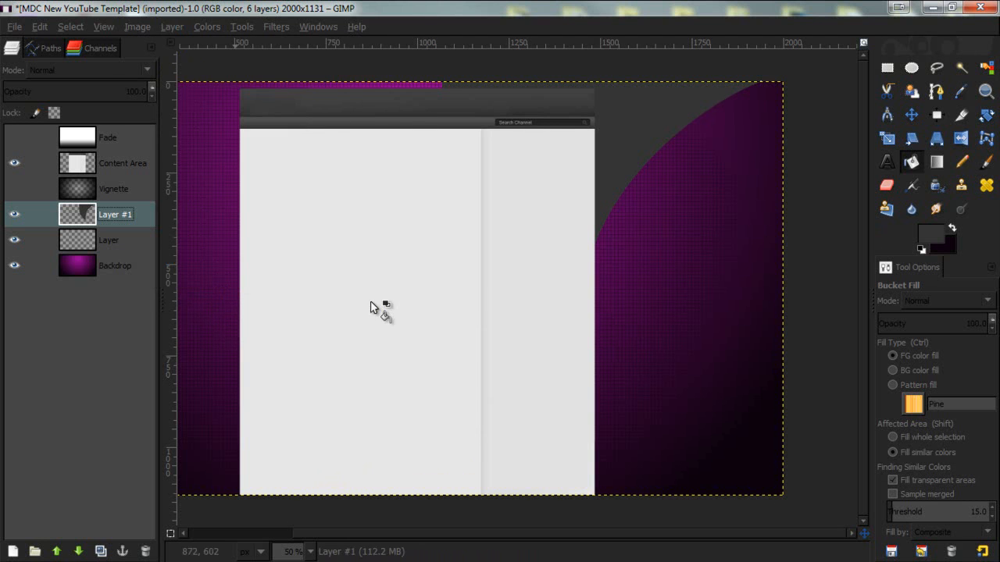
left_click_drag(283, 45, 294, 32)
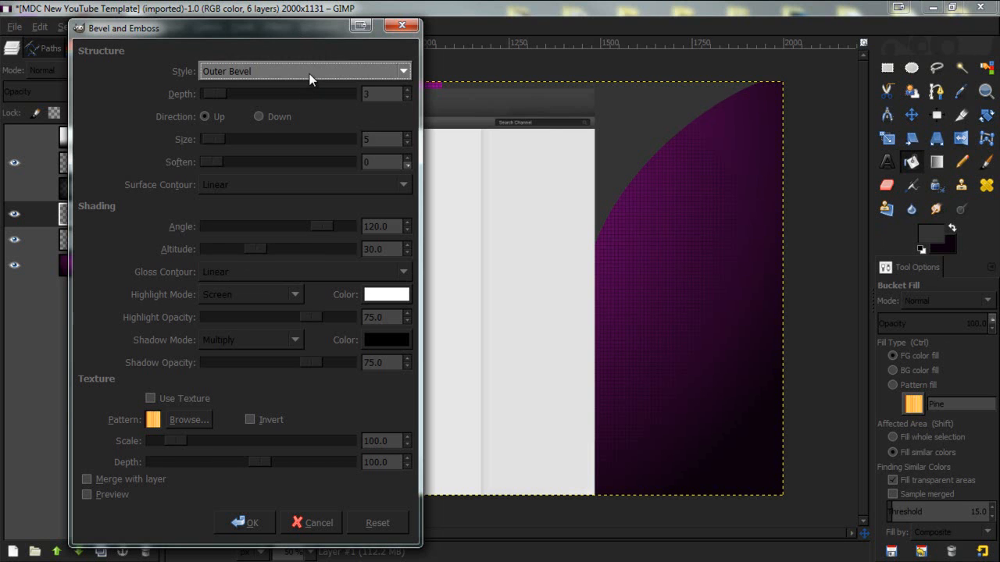
- Set the bevel style to Inner Bevel and enable Merge with layer
left_click(310, 79)
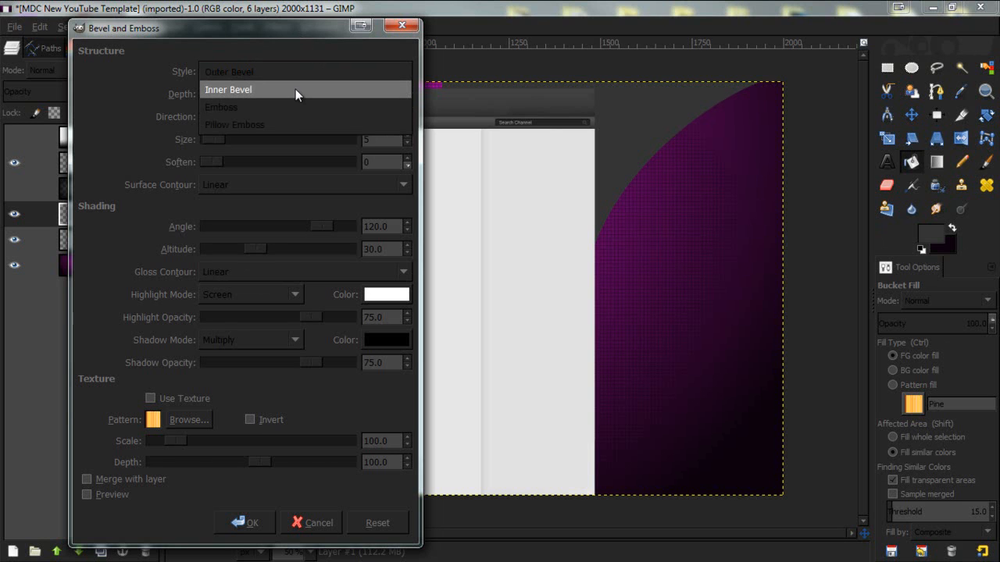
left_click(295, 89)
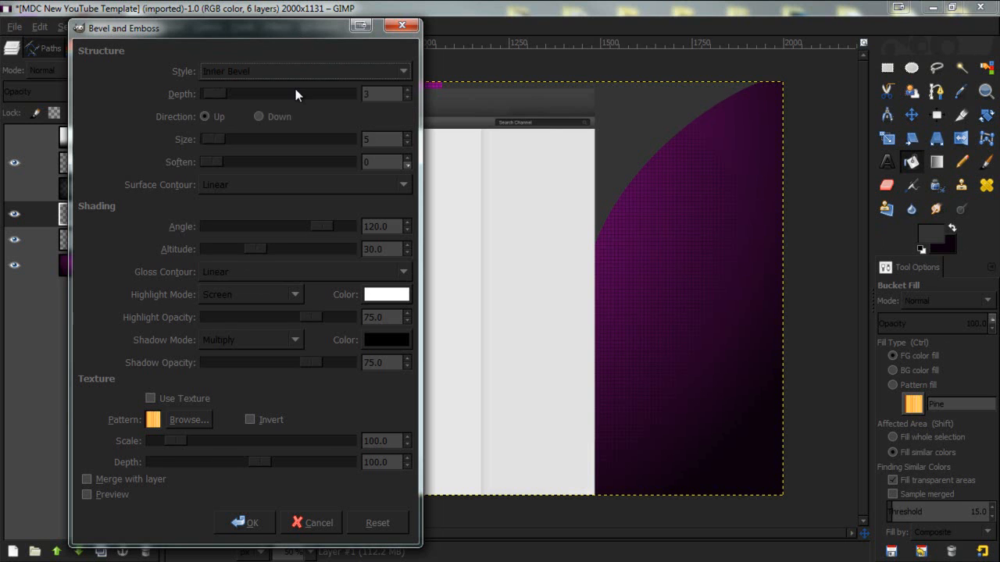
left_click(153, 479)
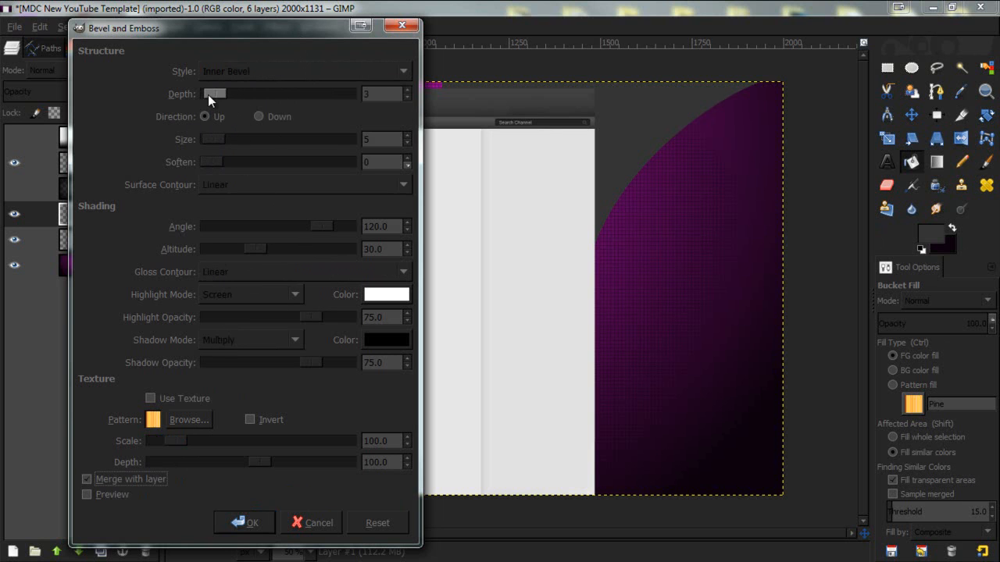
- Set the bevel depth to 15, size 15 and soften 1, turn on preview, and apply the effect
left_click(99, 497)
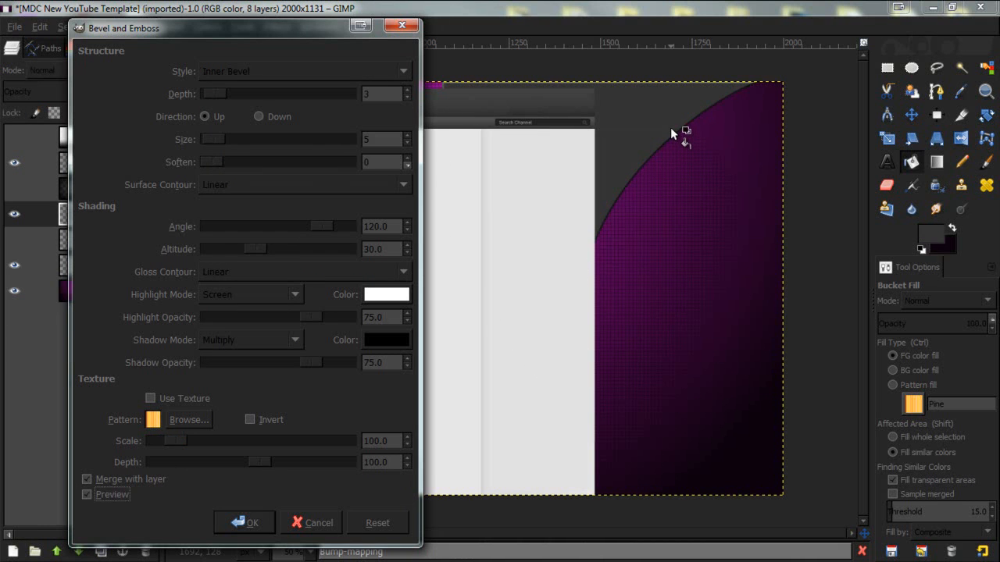
left_click(86, 495)
left_click_drag(217, 93, 229, 95)
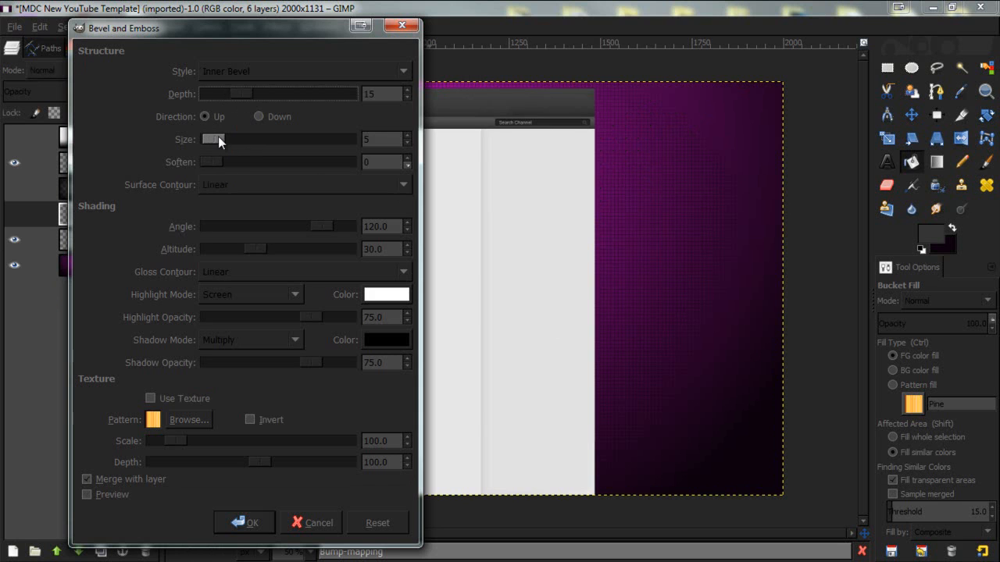
left_click_drag(218, 141, 221, 141)
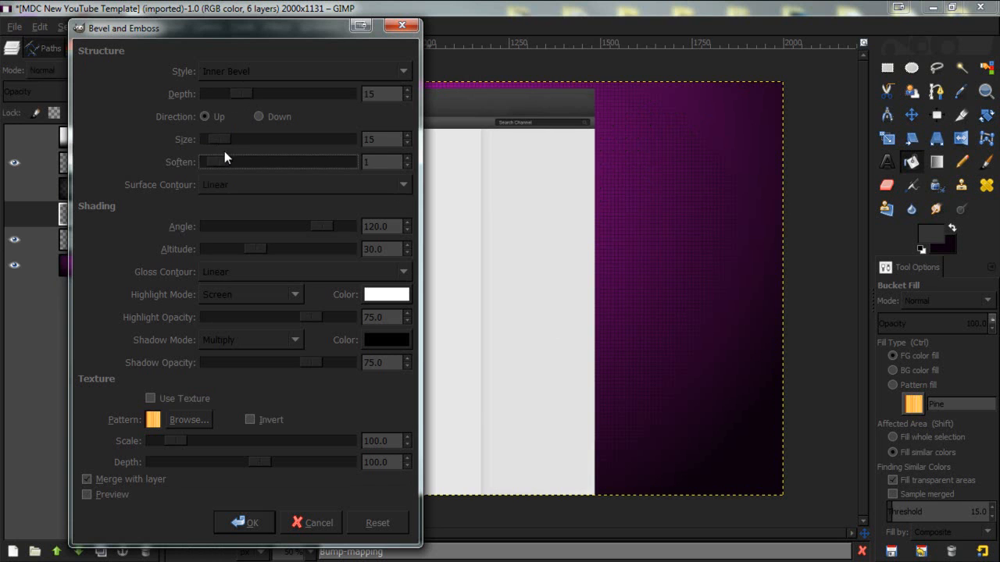
left_click(110, 491)
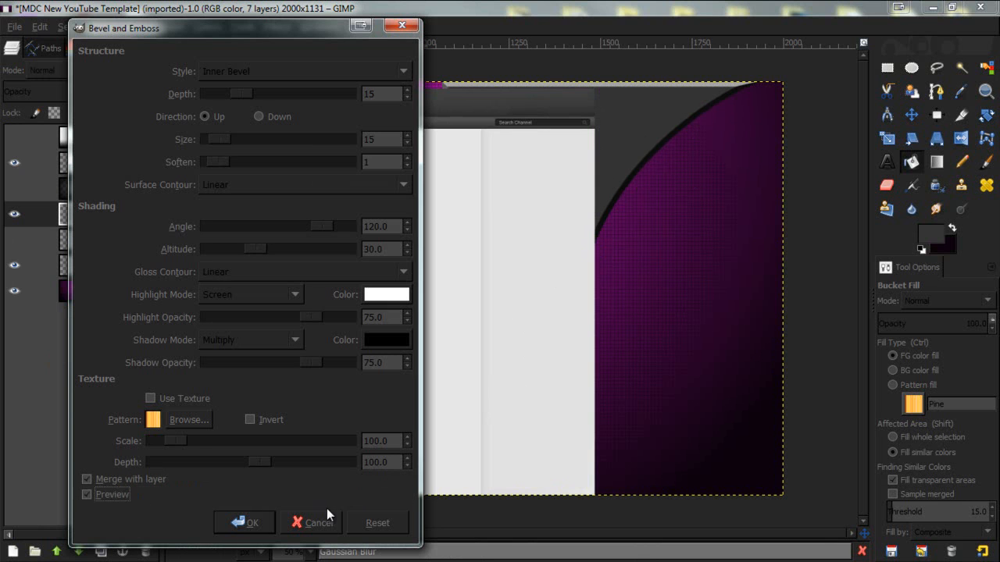
left_click(243, 523)
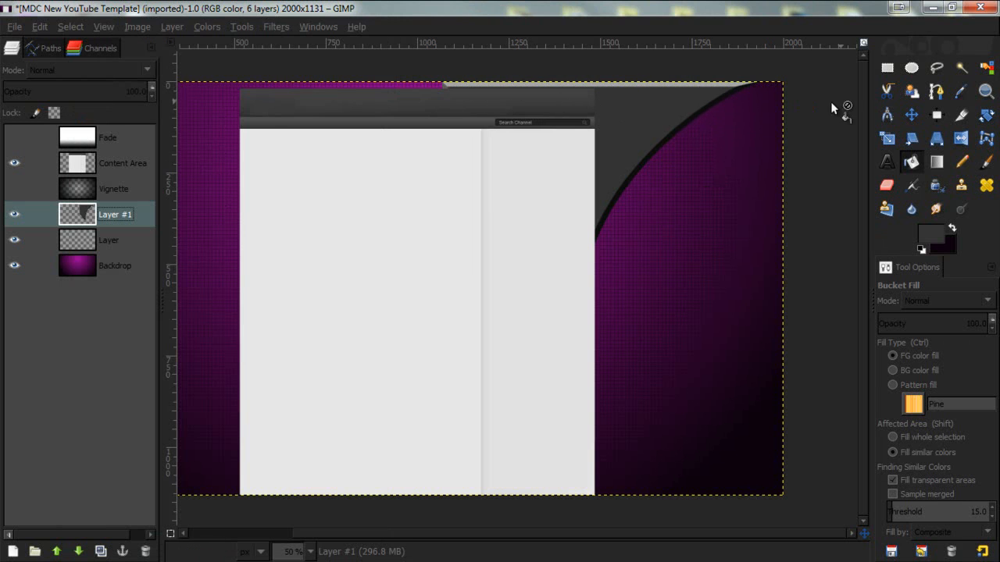
- Nudge Layer #1 upward with the Move tool so the curved shape meets the top edge
left_click(911, 115)
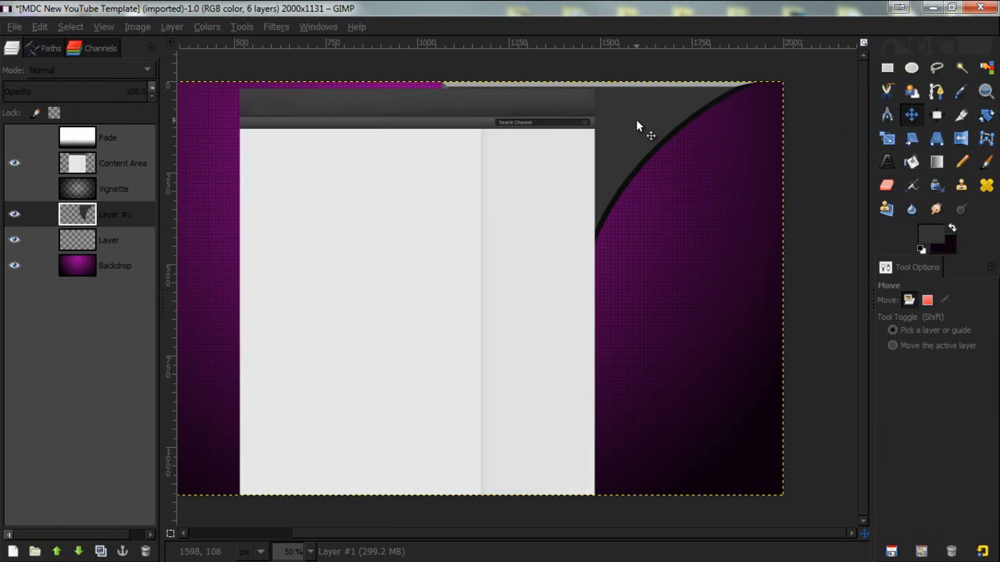
key("Up")
key("Up")
key("Up")
key("Up")
key("Up")
key("Up")
key("Up")
key("Up")
key("Up")
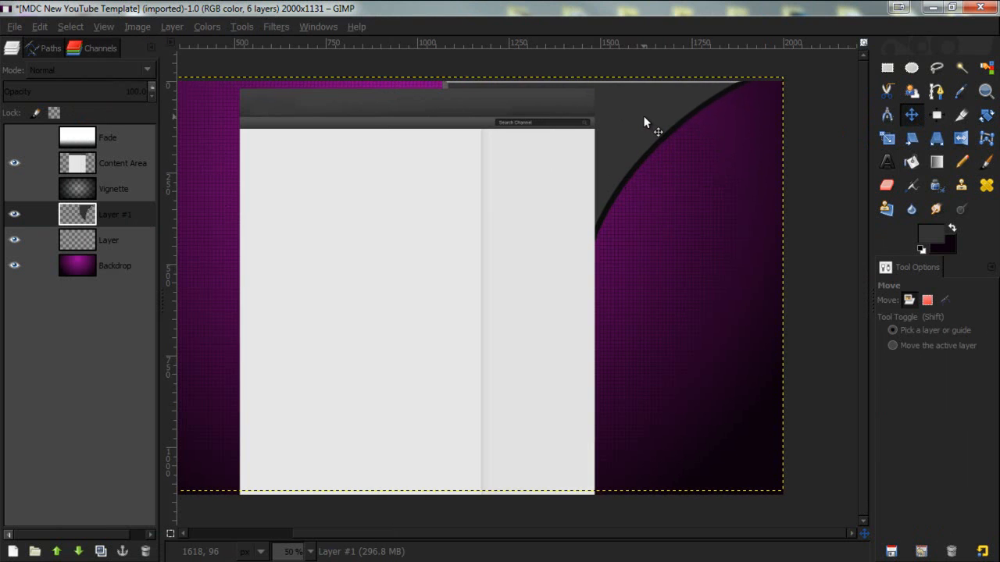
key("Up")
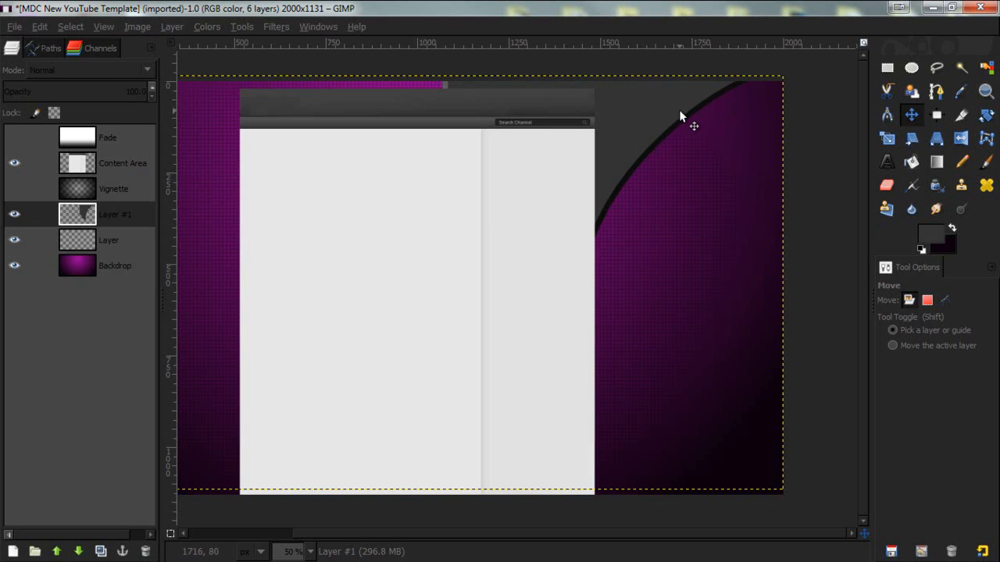
key("Up")
key("Up")
- Duplicate Layer #1 and flip the copy horizontally to mirror the curved shape on the left side
left_click(128, 214)
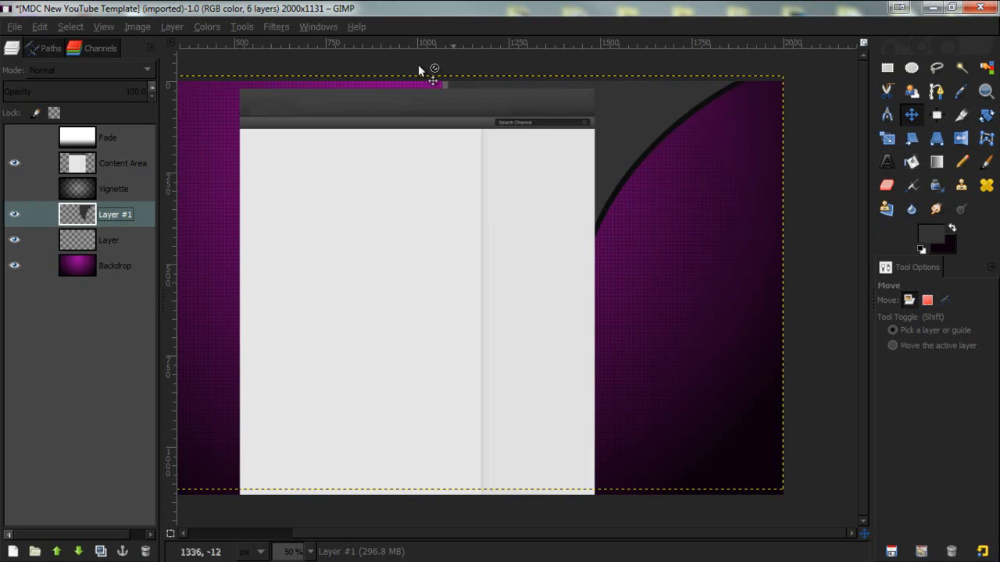
scroll(306, 550, "down", 1)
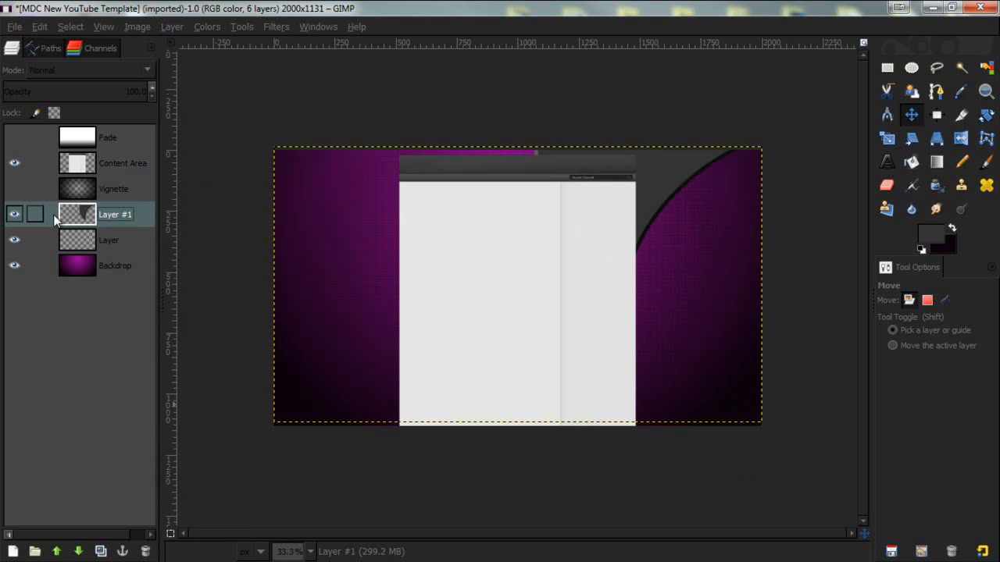
left_click(101, 552)
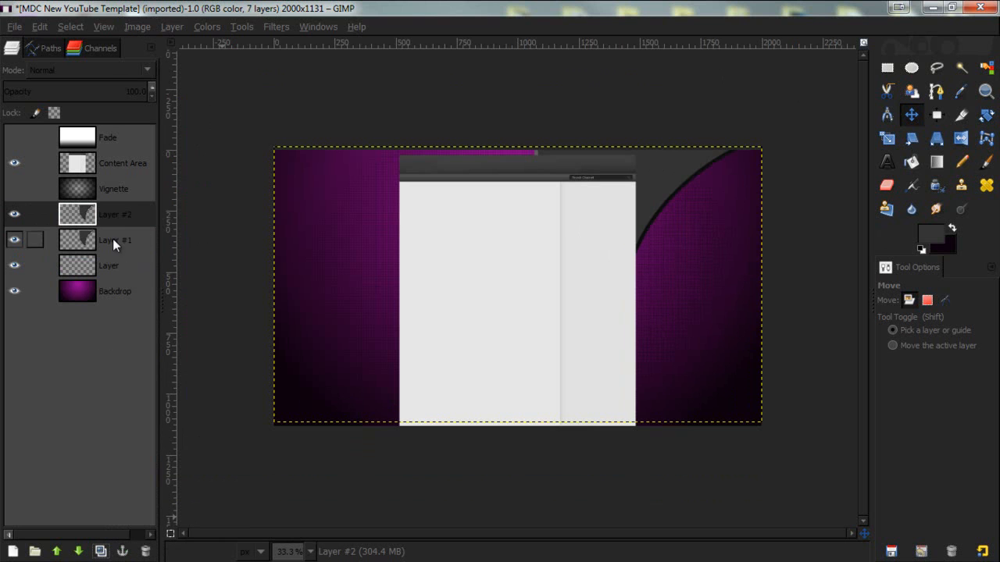
left_click(960, 140)
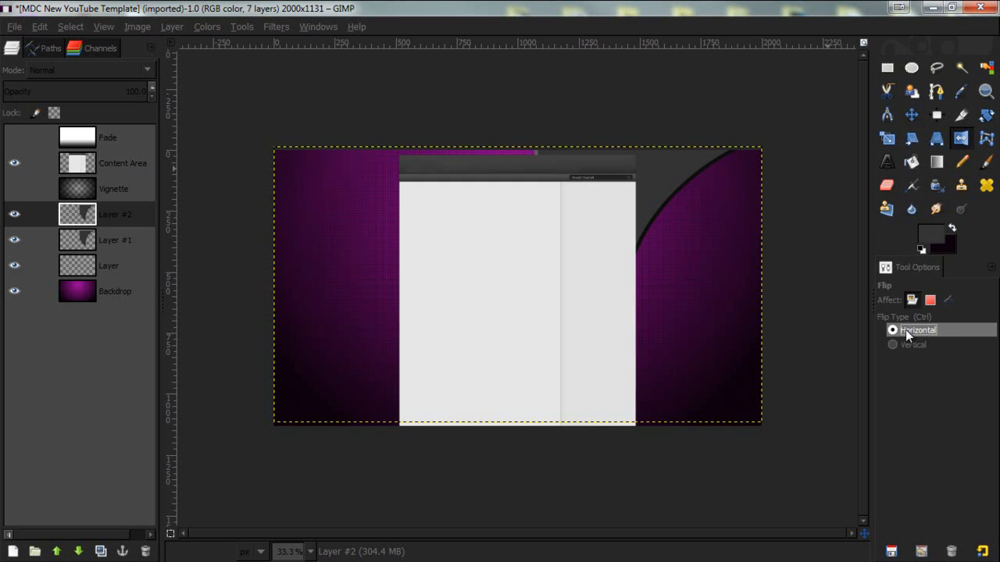
left_click(560, 247)
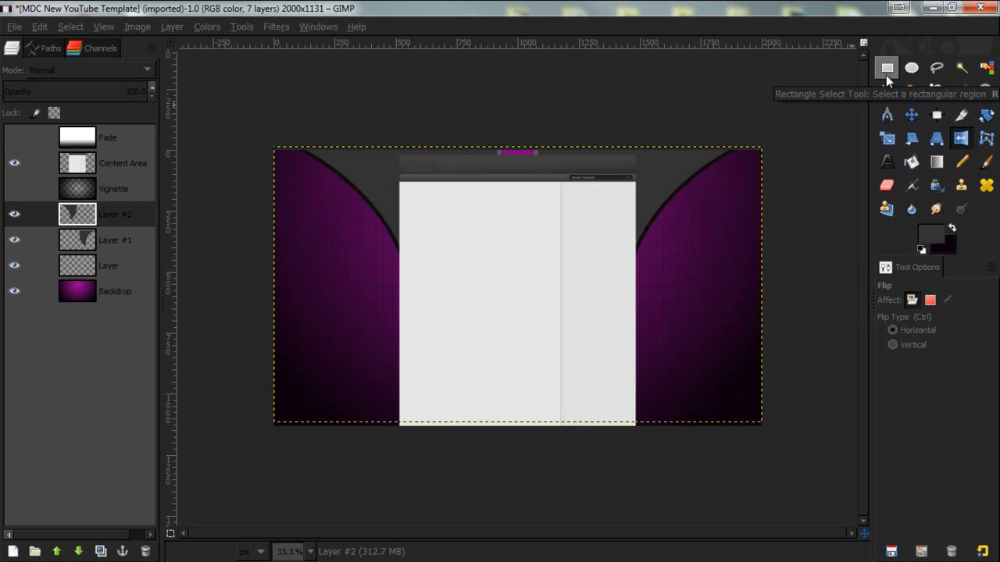
- On a new transparent layer, fill a rectangle about 414×239 px at the top centre with dark grey, then deselect
left_click(12, 552)
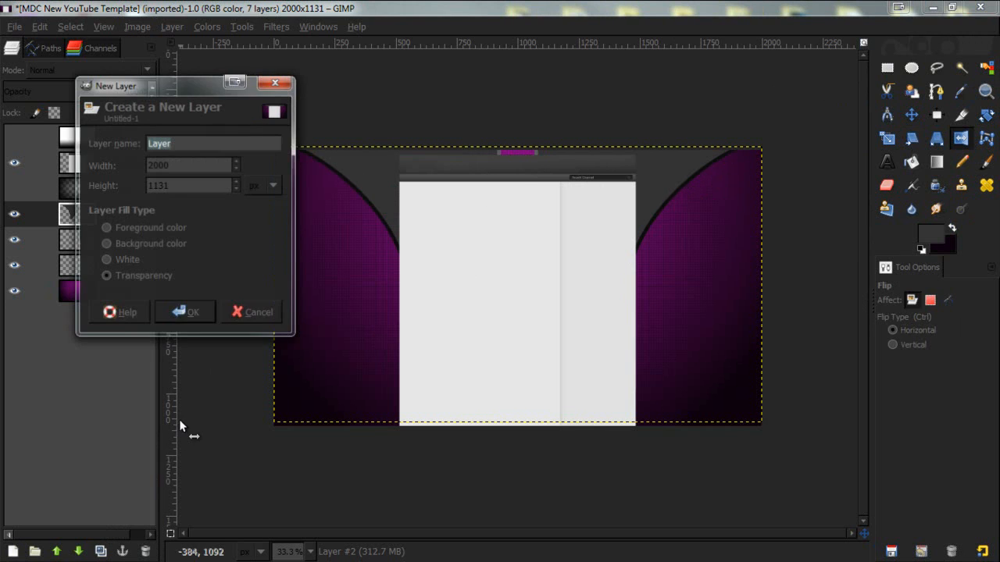
left_click(184, 313)
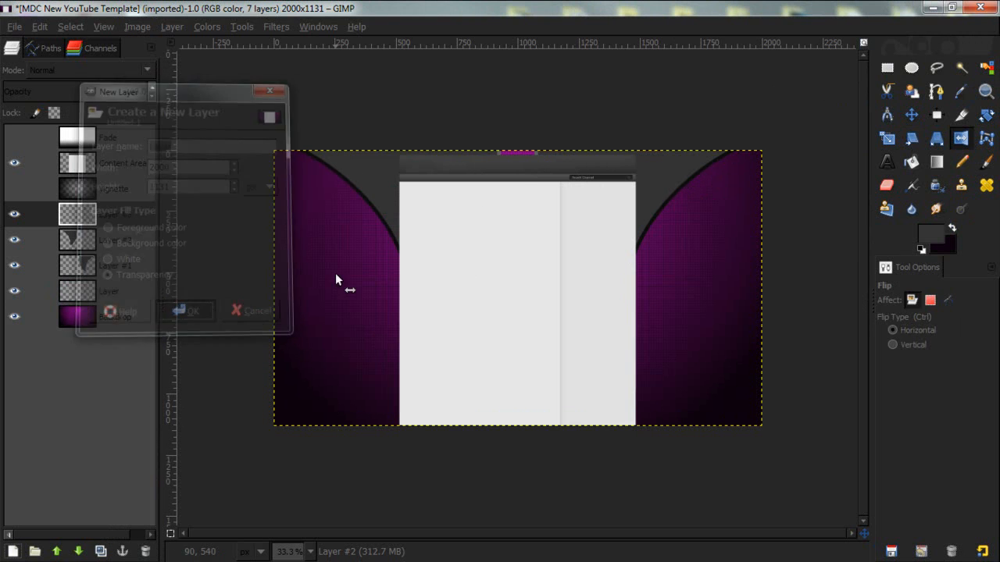
left_click(888, 68)
left_click_drag(476, 143, 576, 201)
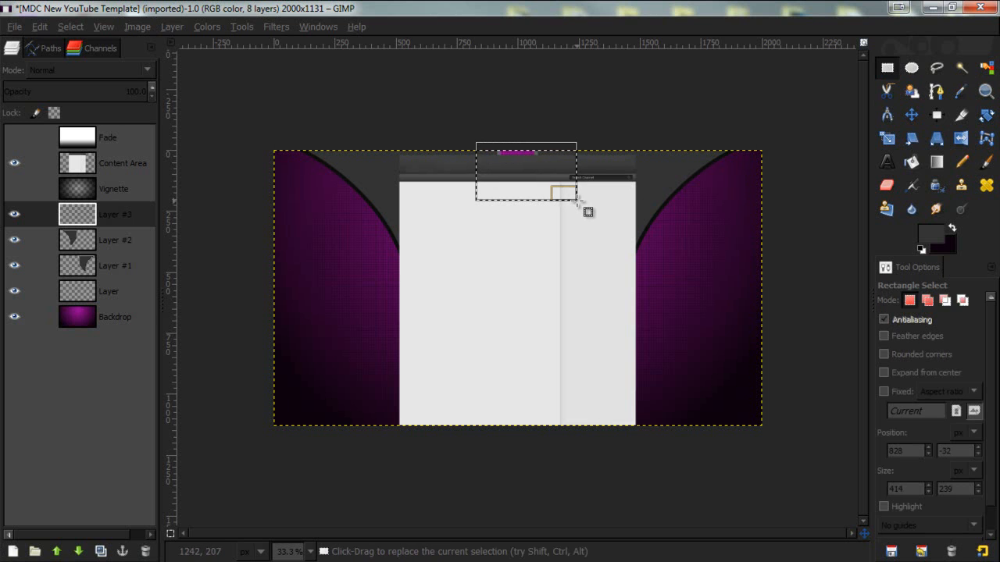
left_click(911, 162)
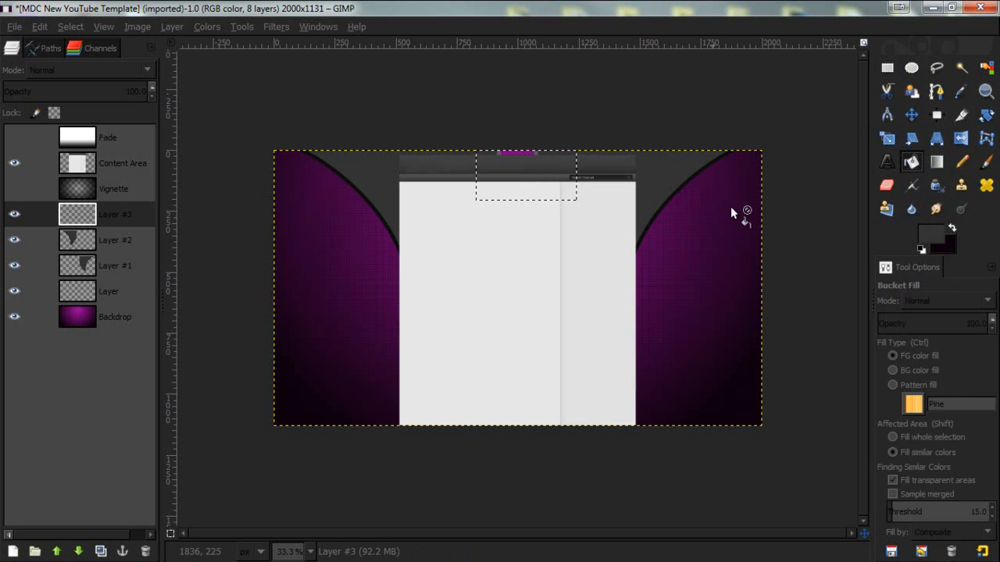
left_click(529, 156)
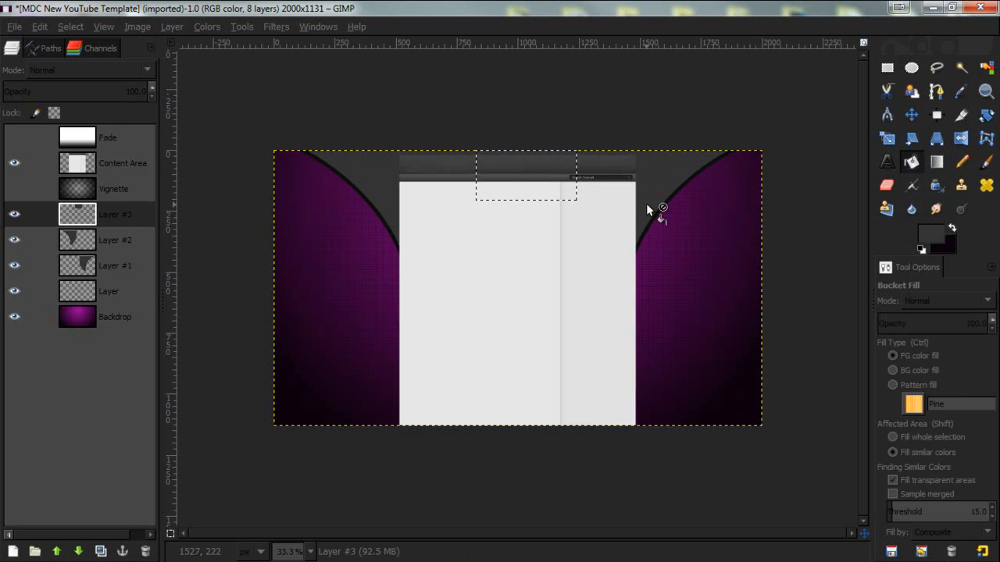
key("ctrl+shift+a")
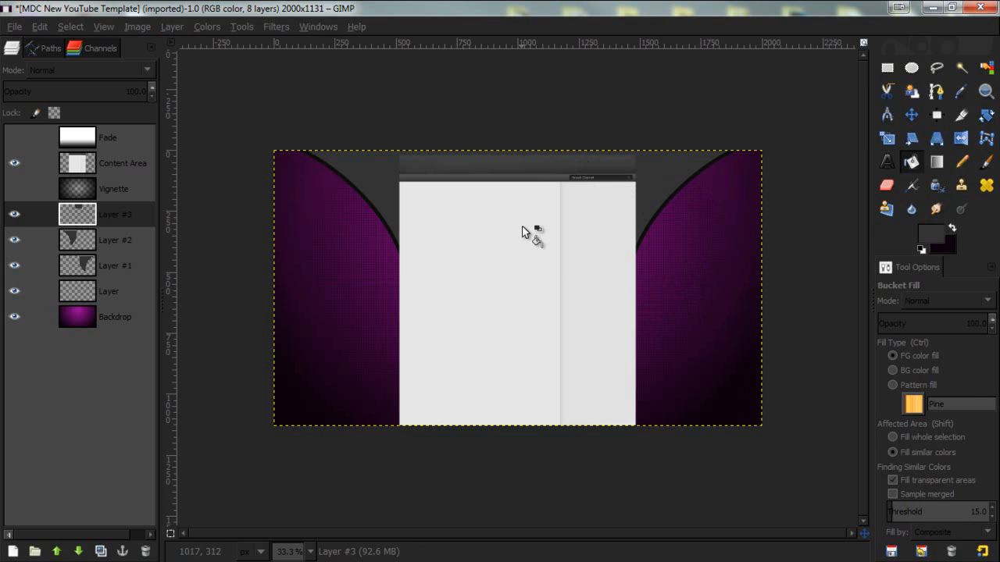
- Open Texture (9).jpg from the GFX Textures folder as a separate image
left_click(14, 26)
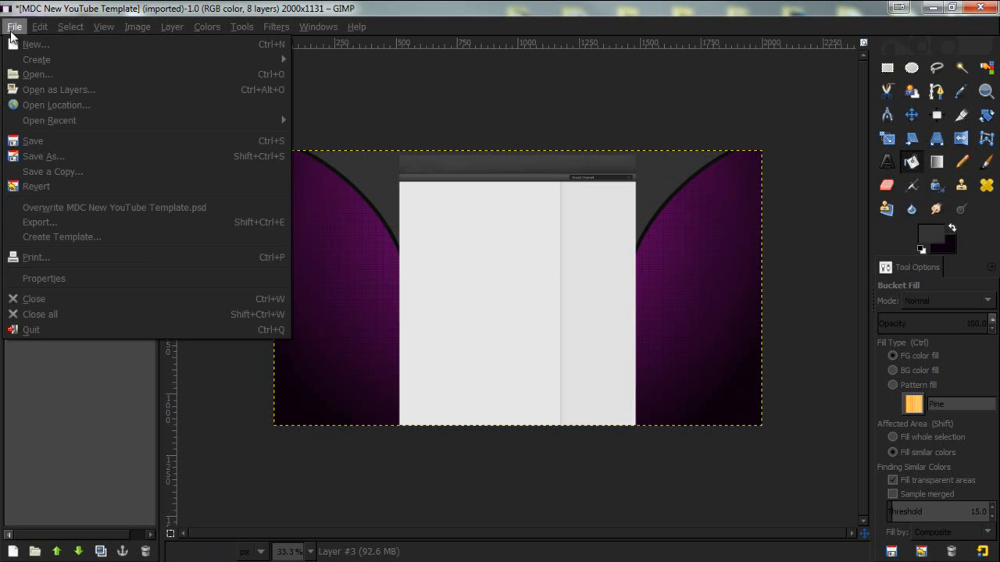
left_click(58, 74)
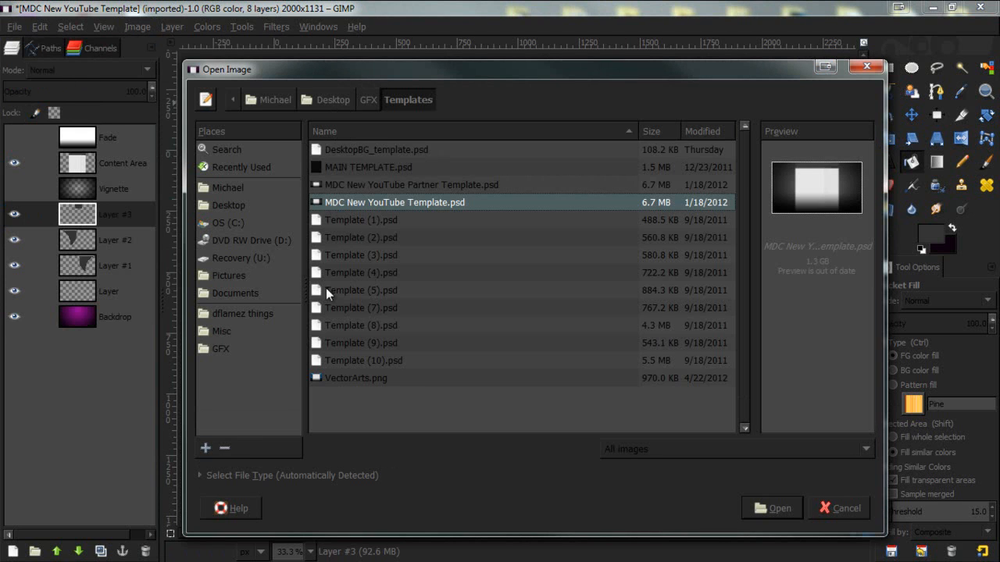
left_click(235, 353)
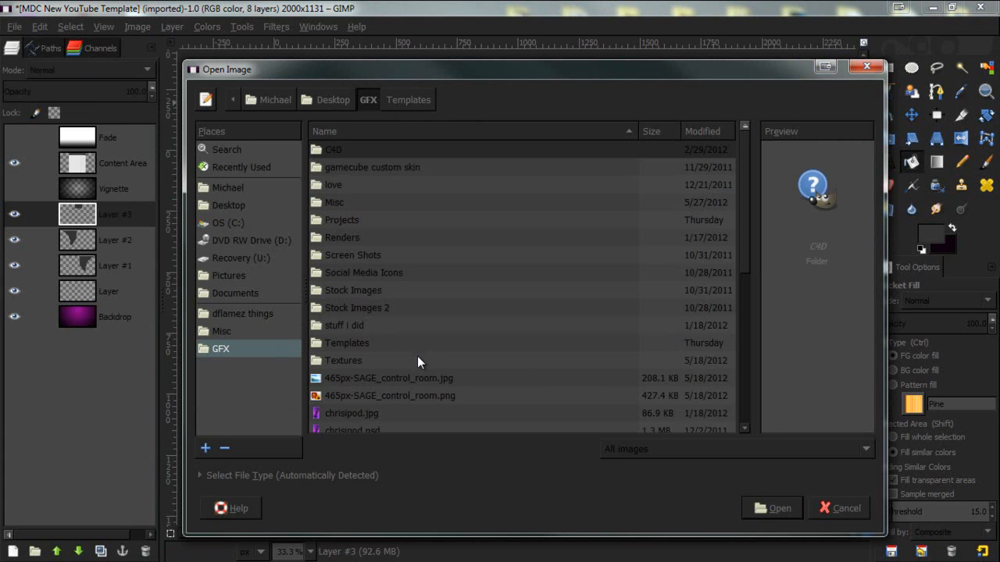
double_click(389, 361)
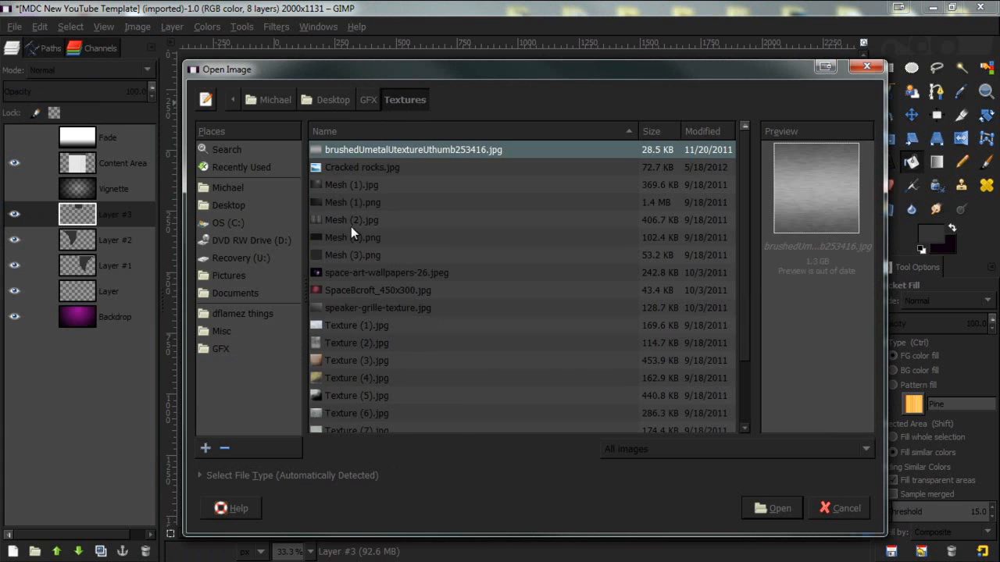
scroll(350, 217, "down", 1)
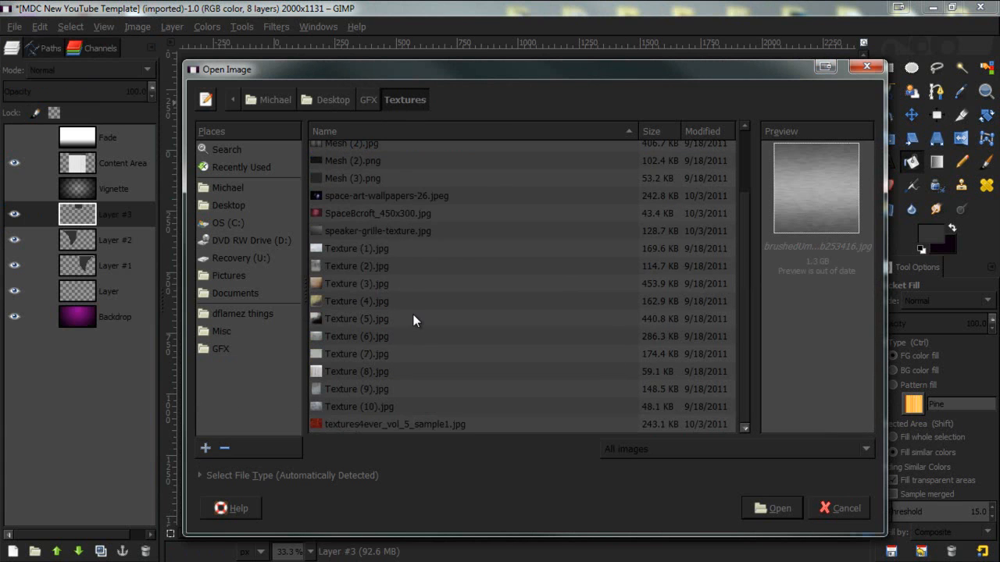
left_click(338, 284)
left_click(337, 301)
left_click(346, 230)
left_click(336, 250)
left_click(339, 266)
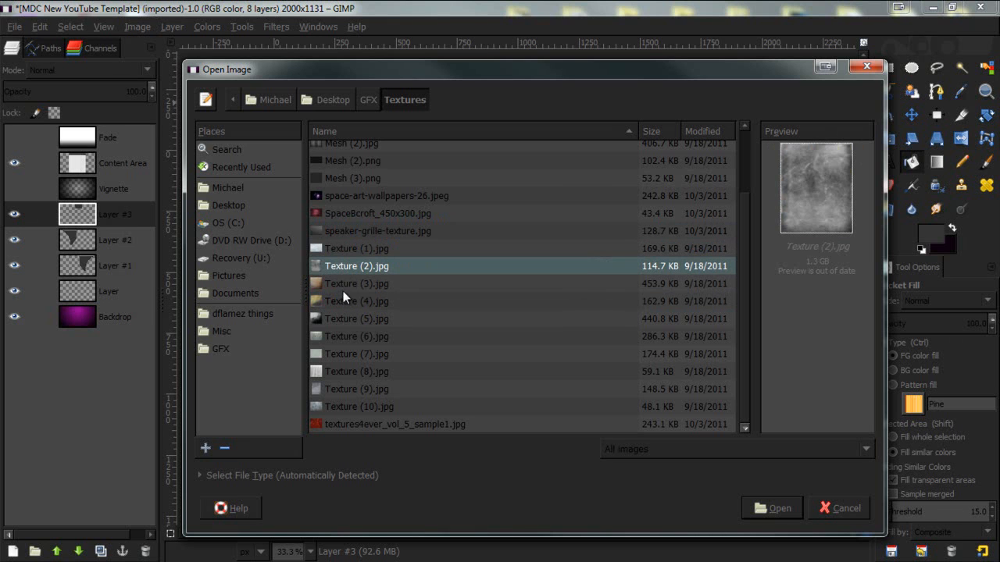
left_click(335, 332)
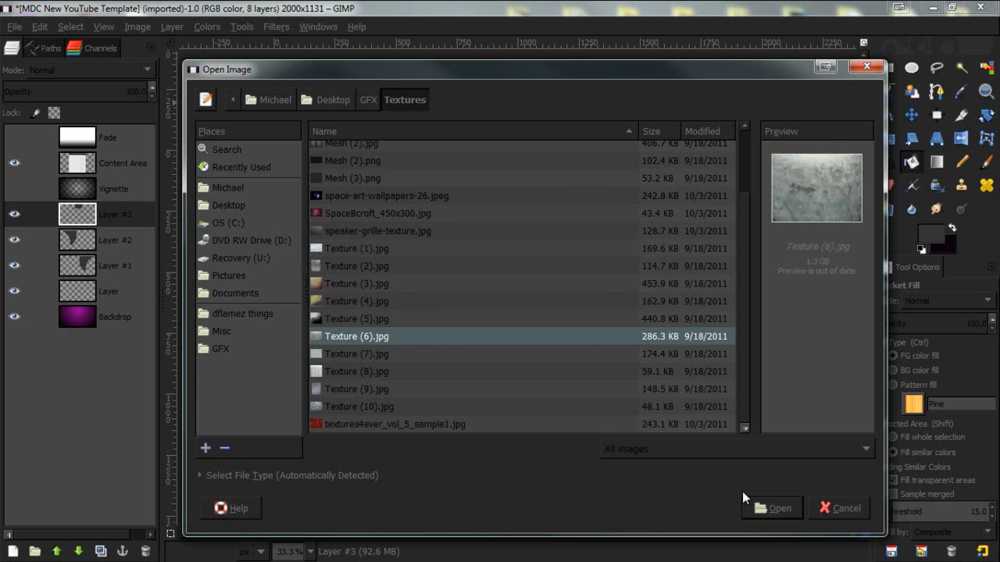
left_click(393, 390)
left_click(385, 406)
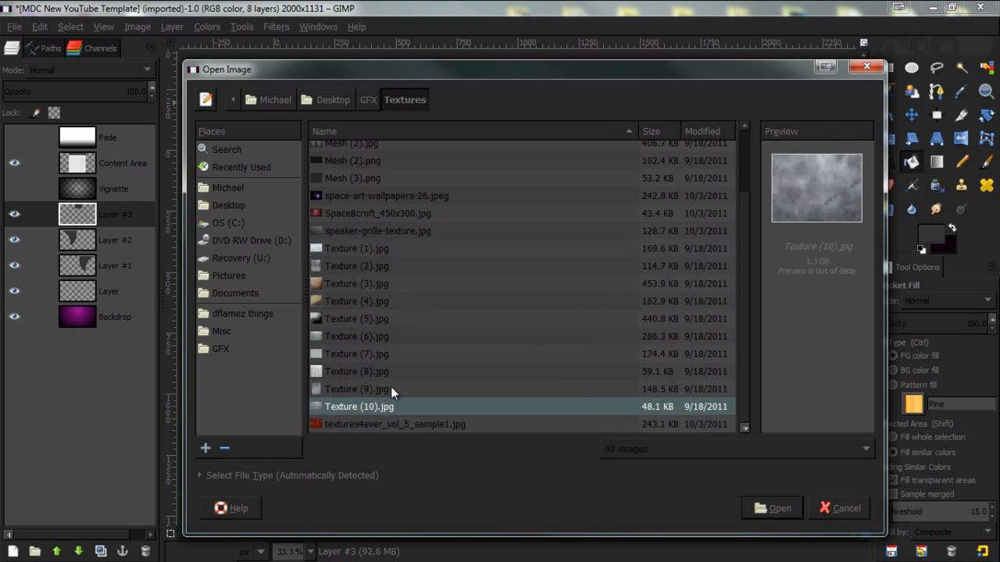
left_click(395, 389)
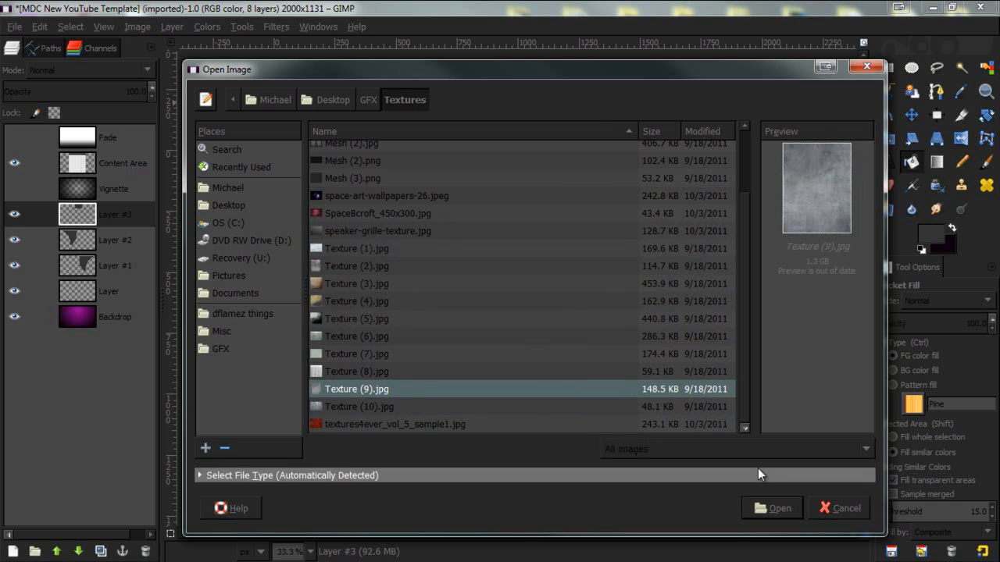
left_click(795, 509)
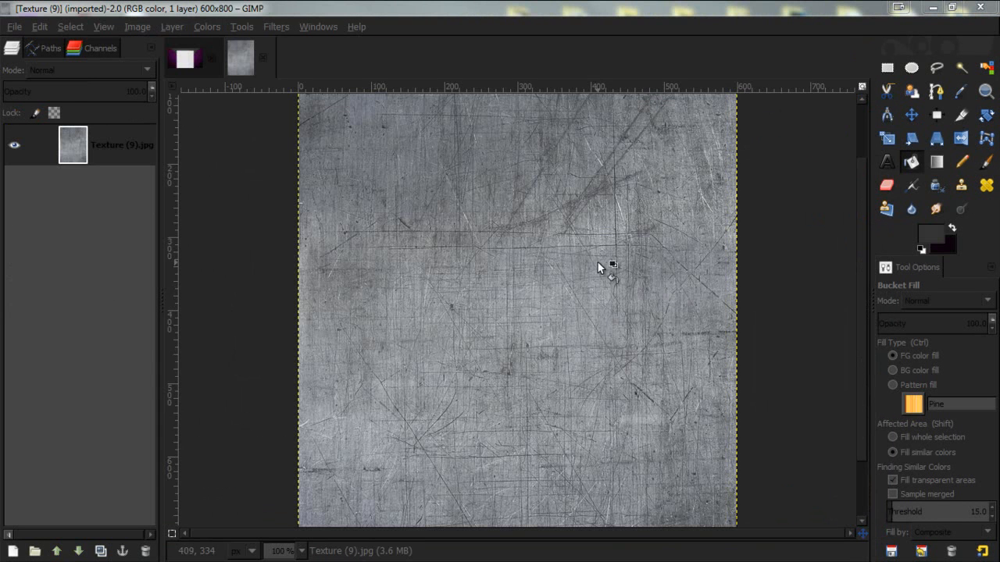
- Copy the whole texture image and switch back to the YouTube template image
left_click(400, 215)
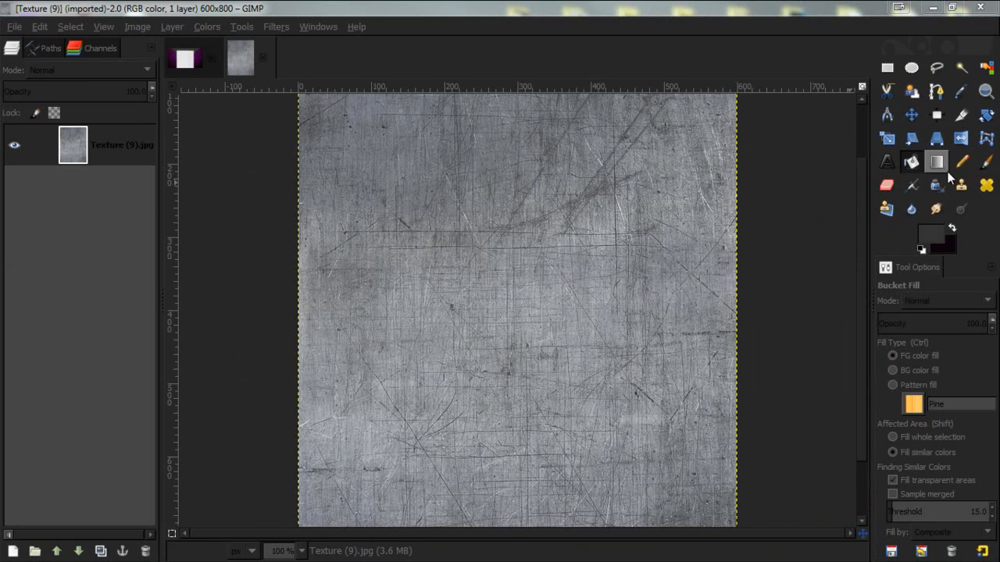
left_click(912, 115)
key("ctrl+c")
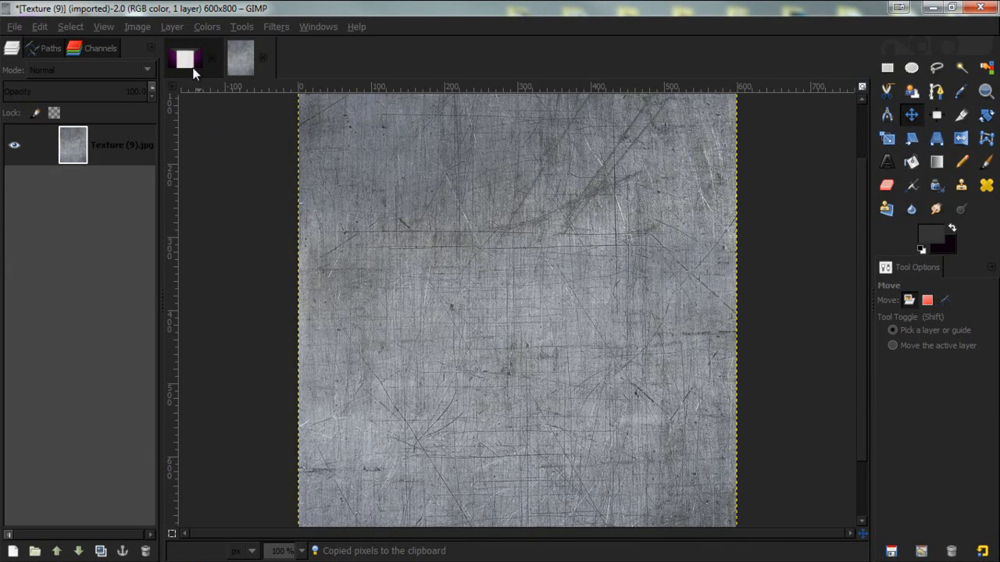
left_click(188, 65)
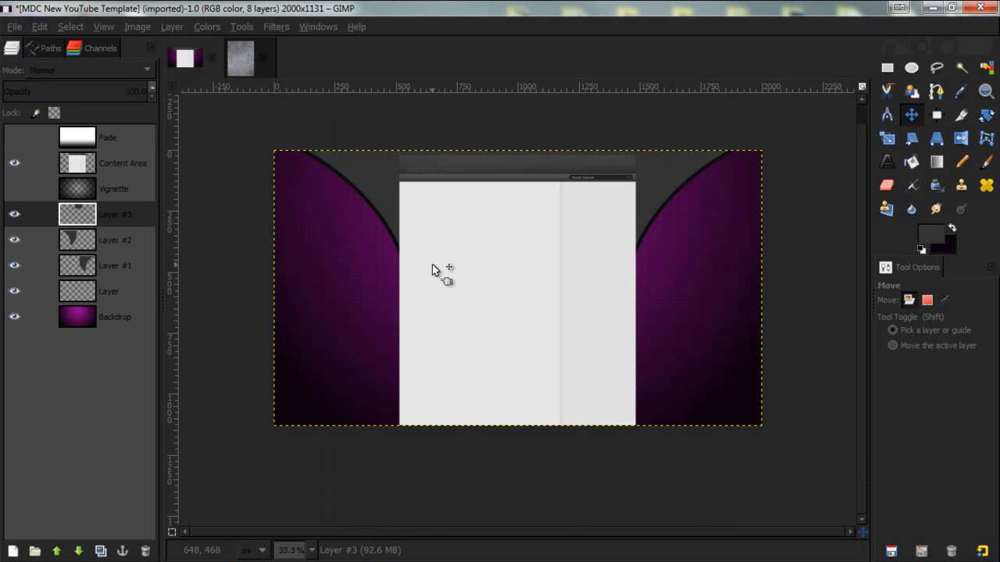
- Paste the copied texture as a new layer and nudge it slightly upward on the canvas
key("ctrl+v")
right_click(128, 134)
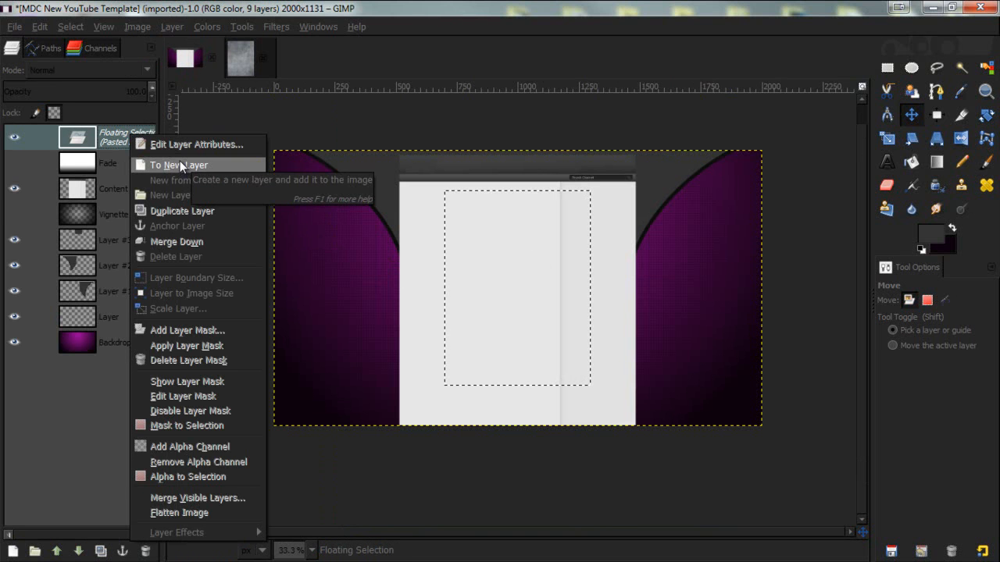
left_click(181, 166)
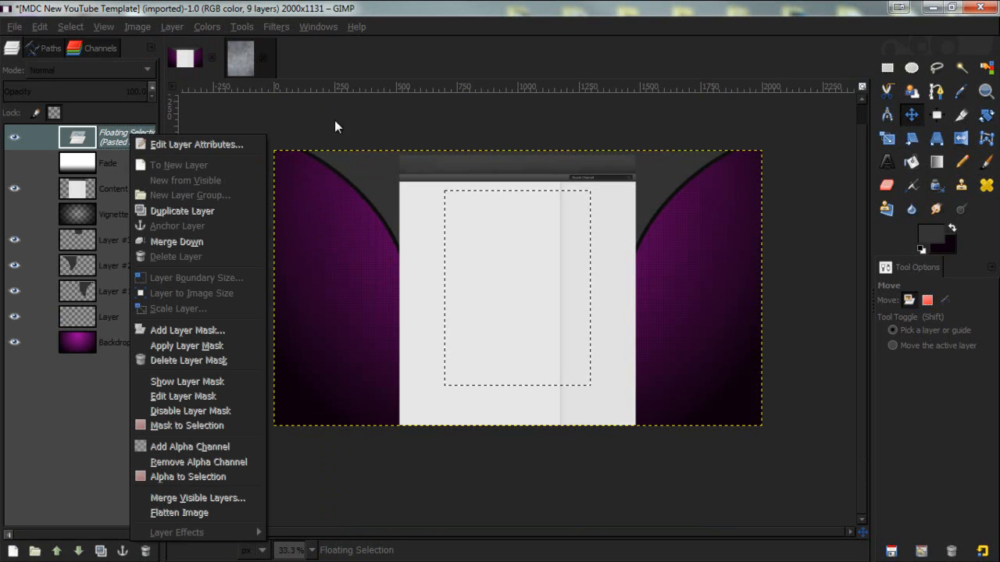
left_click(98, 136)
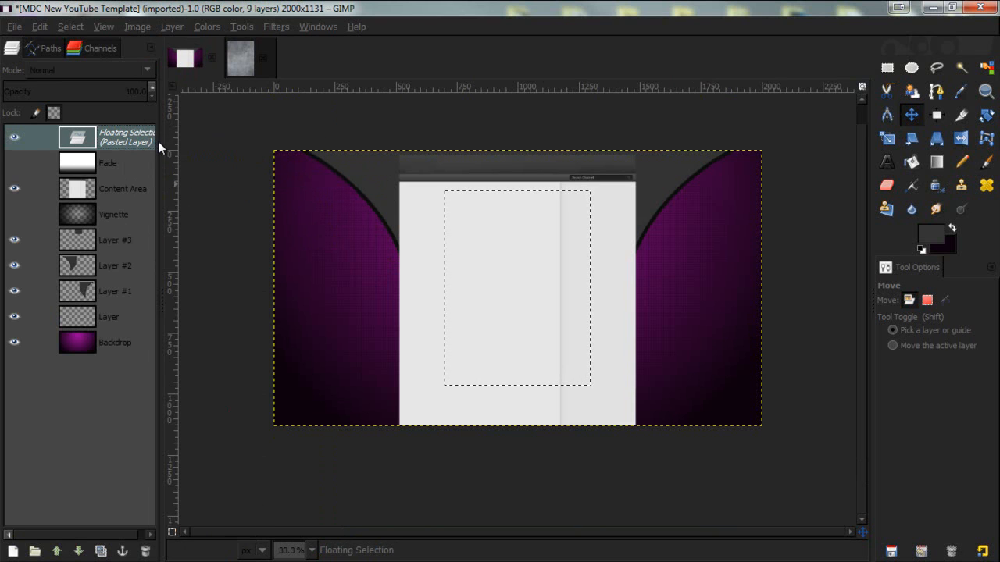
right_click(79, 138)
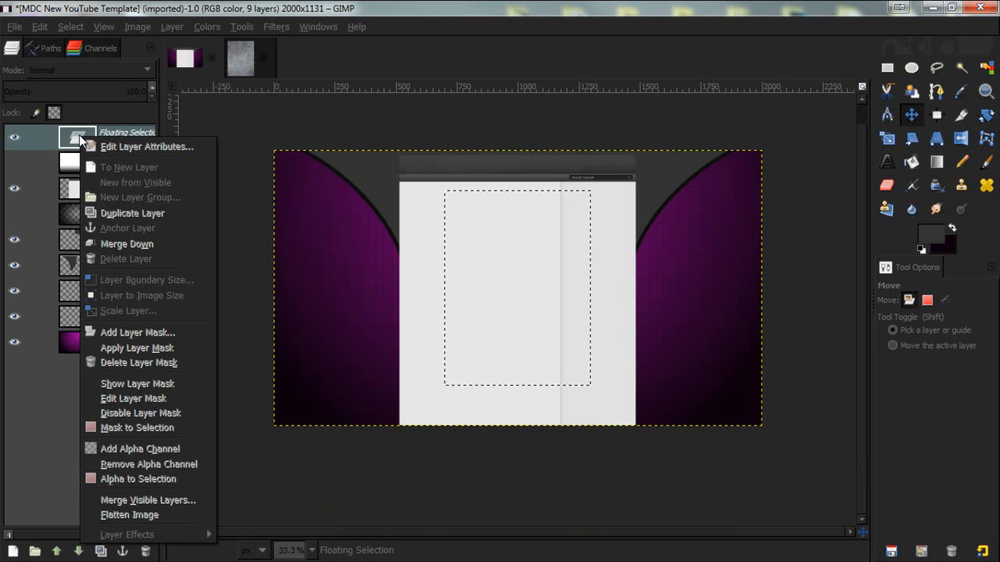
left_click(124, 169)
left_click_drag(485, 262, 489, 238)
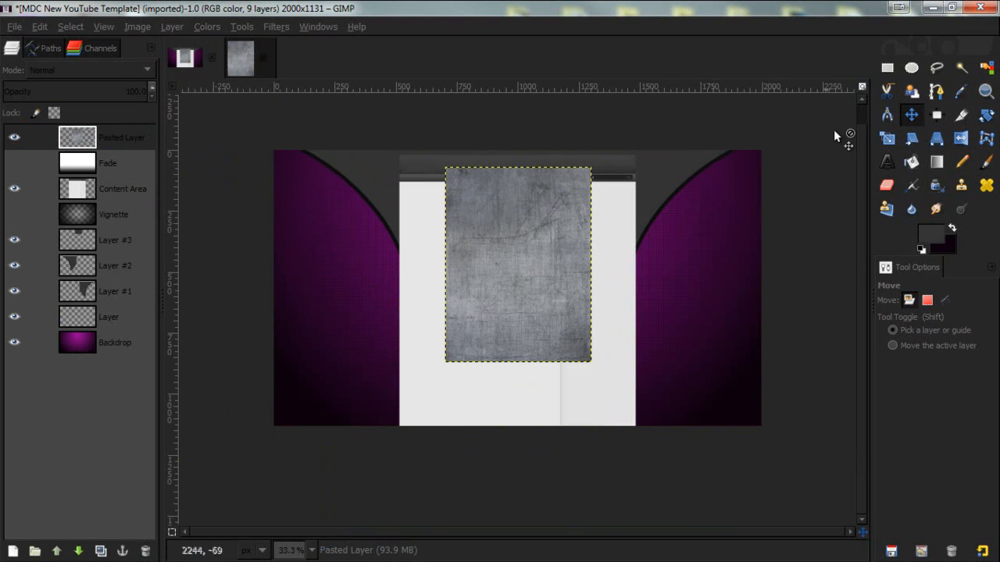
- Rotate the texture layer by about 90.60° to make it landscape
left_click(986, 115)
left_click_drag(600, 189, 687, 360)
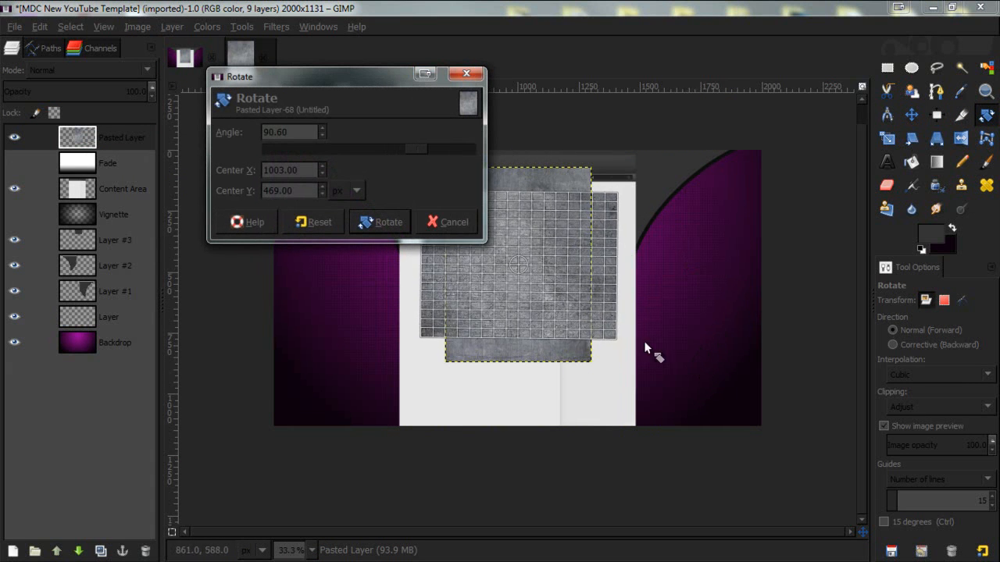
left_click(381, 221)
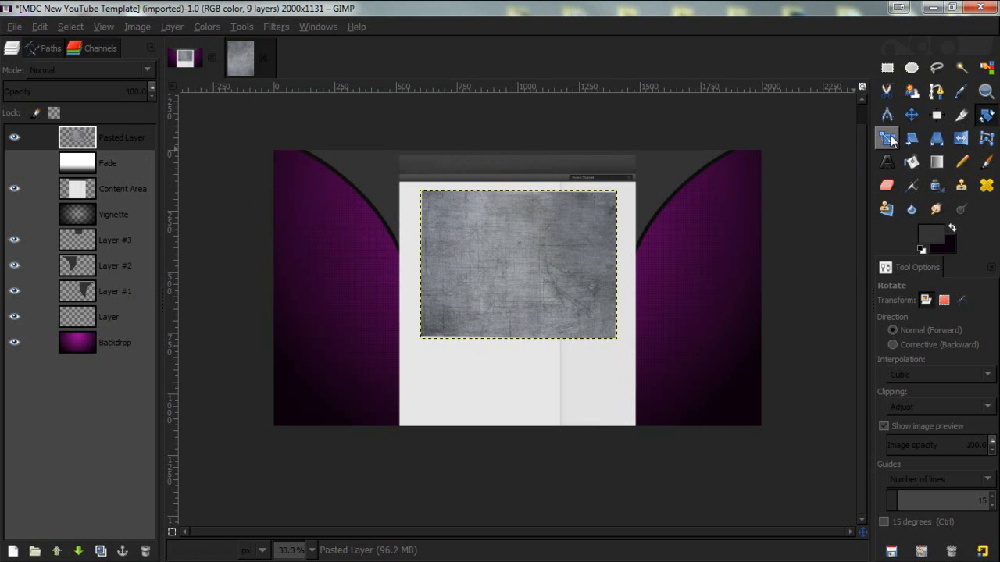
- Try to scale the texture layer larger from a corner, then undo the scaling
left_click(887, 138)
left_click(517, 283)
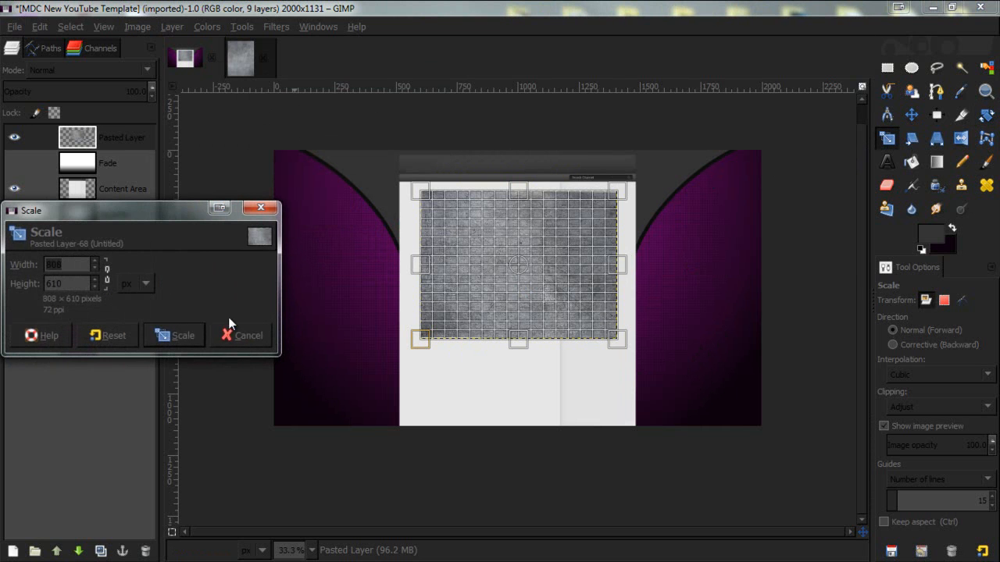
left_click_drag(629, 197, 696, 130)
left_click(176, 335)
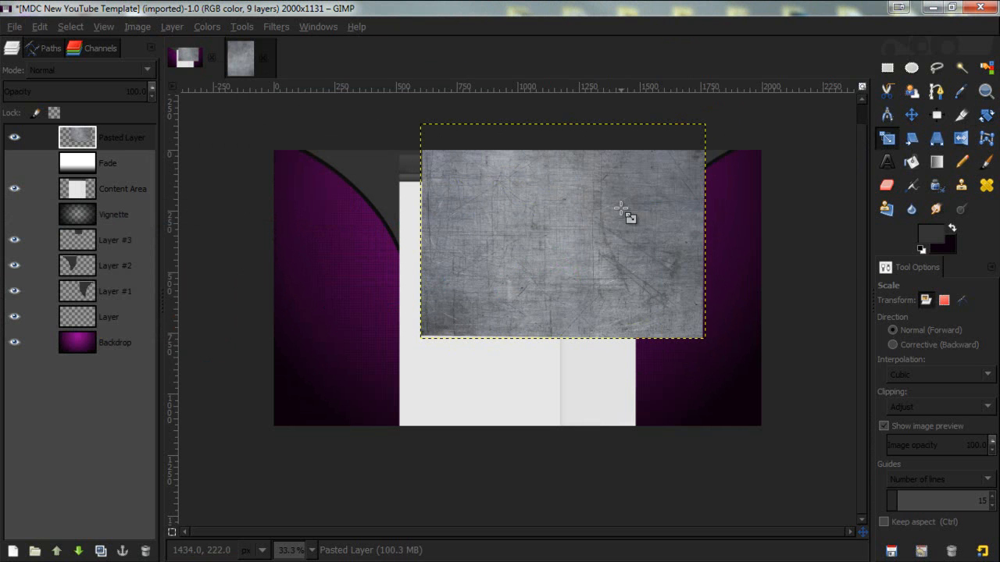
key("ctrl+z")
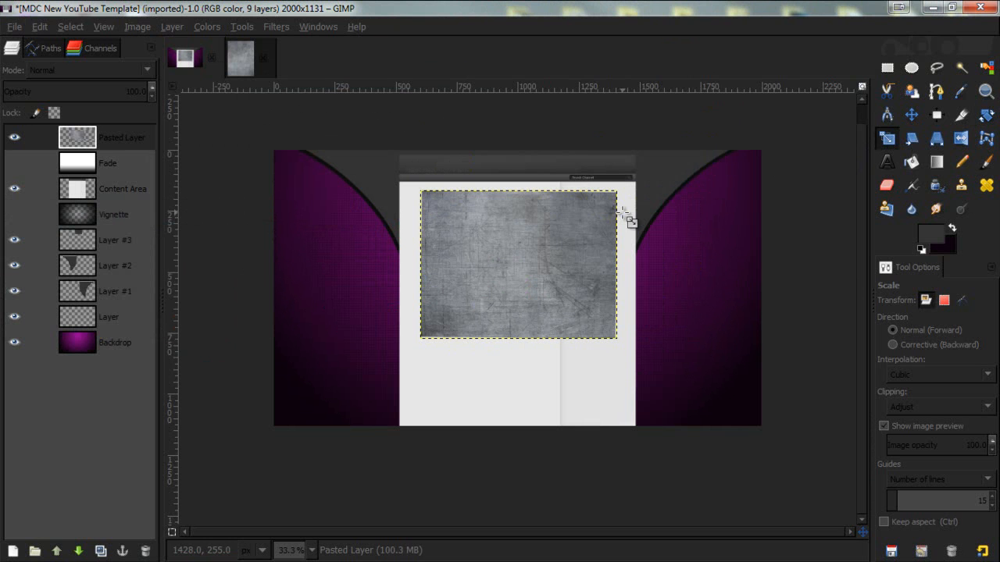
- Move the texture layer to the top right of the banner and nudge it into place
left_click(914, 118)
left_click_drag(489, 280, 589, 209)
key("shift+Right")
key("shift+Right")
key("shift+Right")
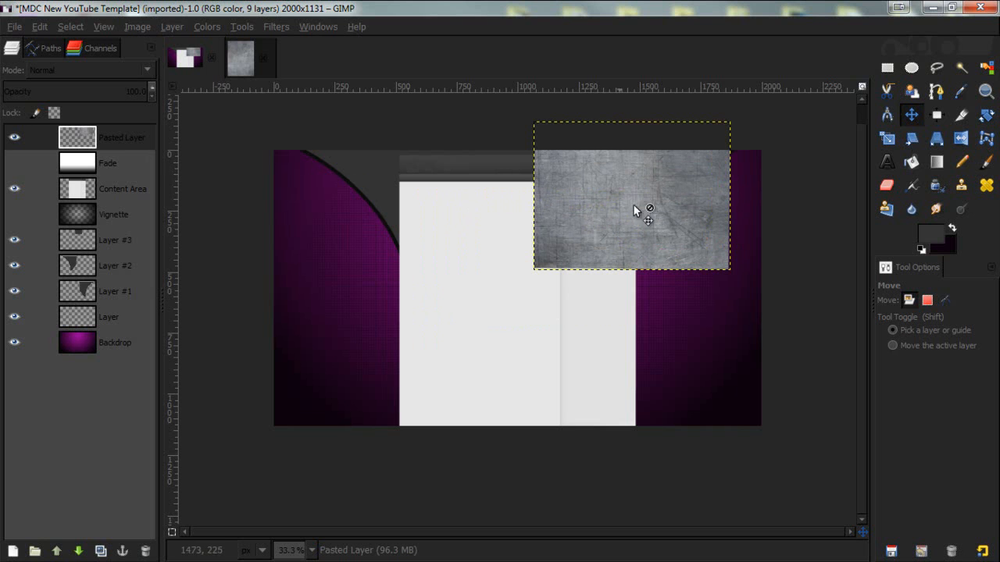
- Duplicate the texture layer and move the copy left alongside the original
left_click(101, 550)
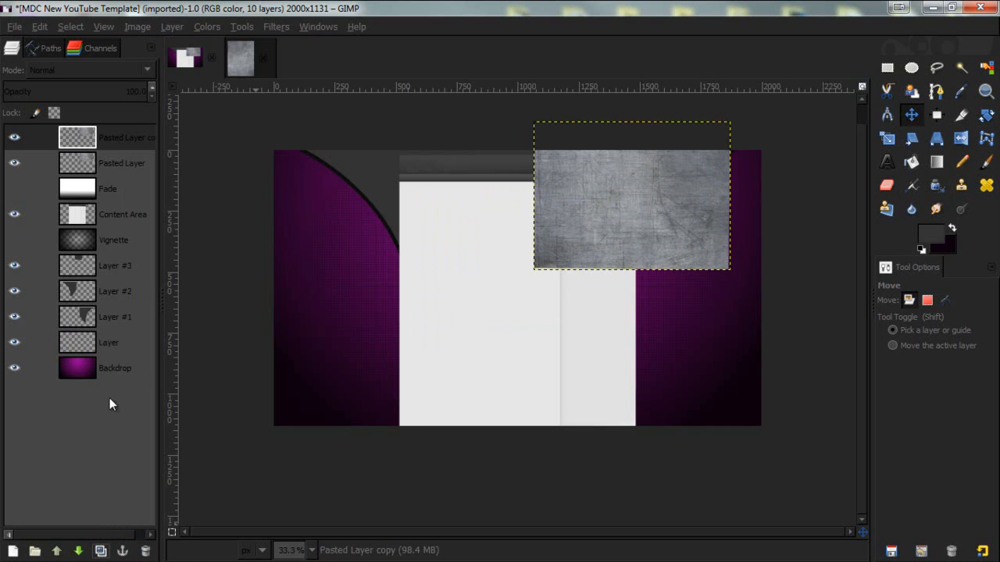
left_click_drag(656, 205, 489, 203)
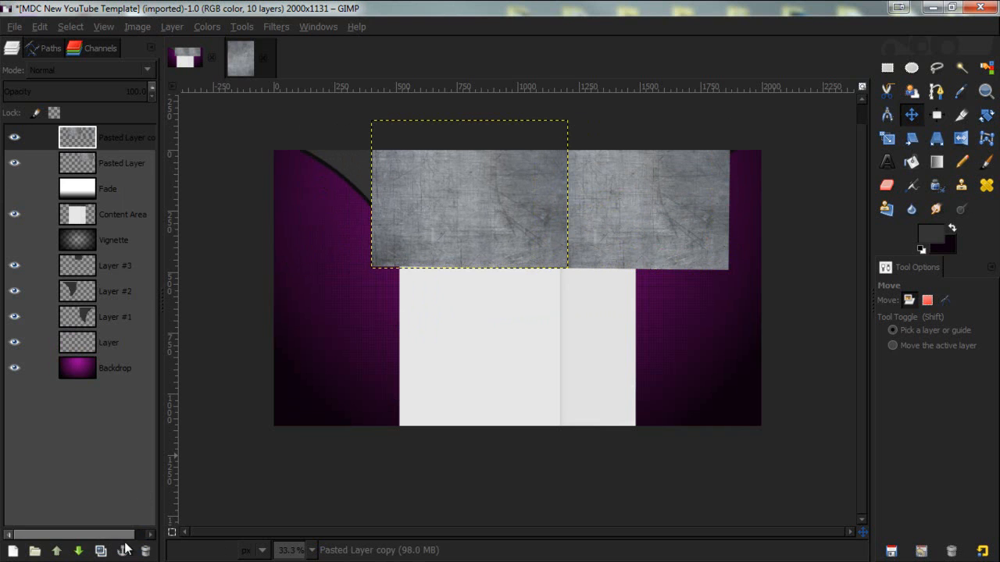
- Duplicate the texture again, place the copy at the top-left edge and align the copies into a strip
left_click(102, 550)
left_click_drag(477, 203, 353, 196)
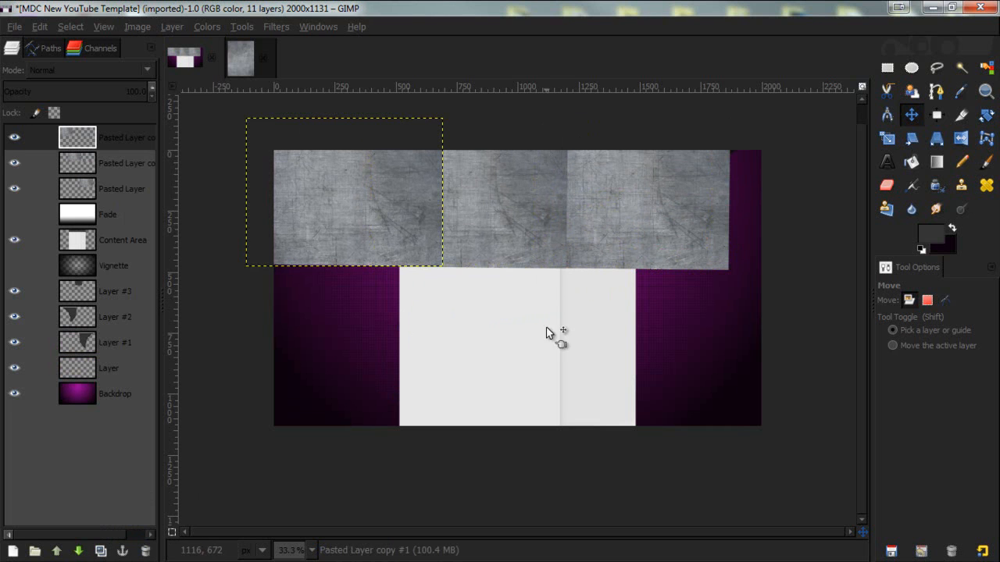
left_click_drag(344, 195, 366, 198)
left_click_drag(504, 202, 528, 208)
- Merge the three texture copies down into a single texture layer across the top
left_click(123, 160)
left_click(117, 212)
left_click(125, 167)
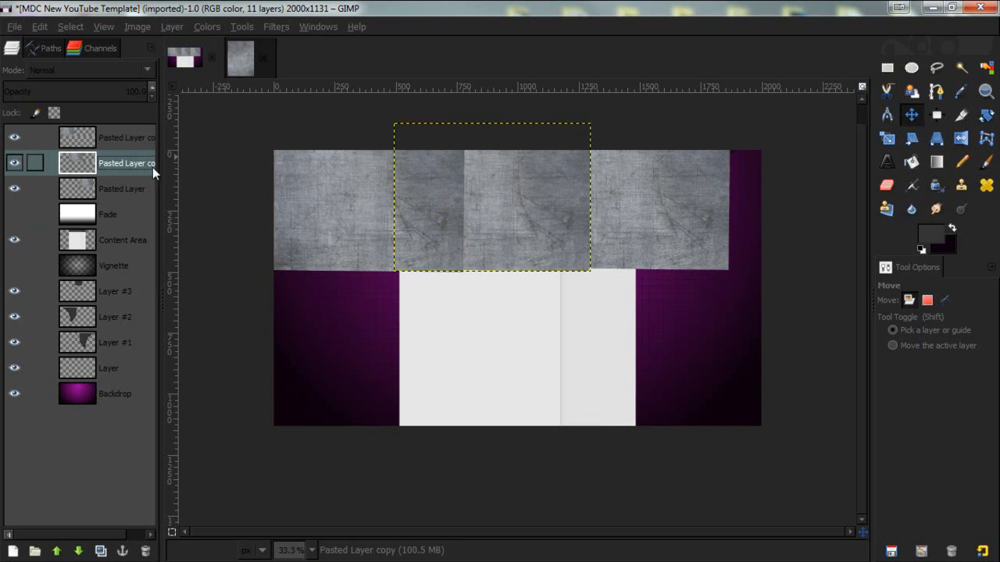
left_click(887, 186)
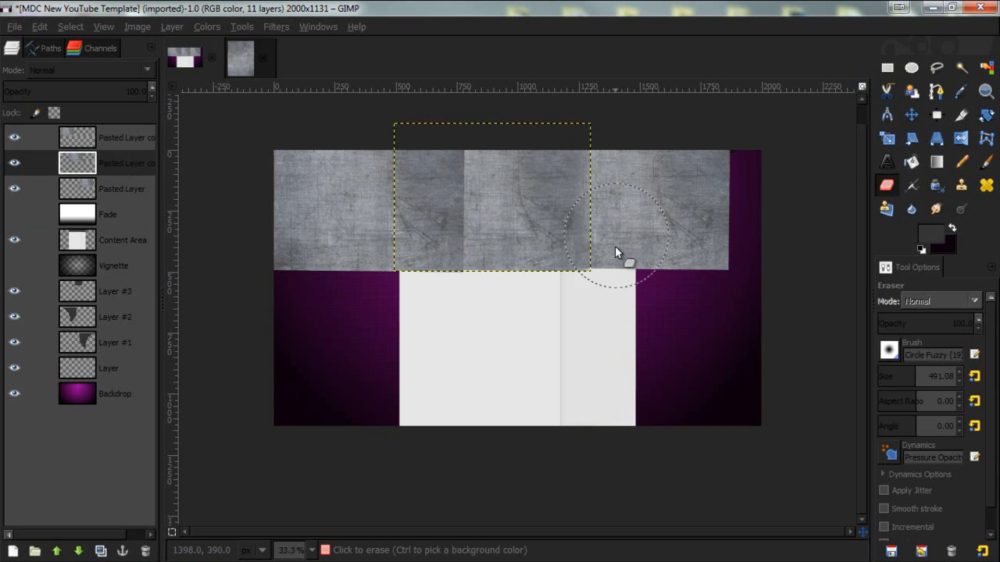
left_click(602, 297)
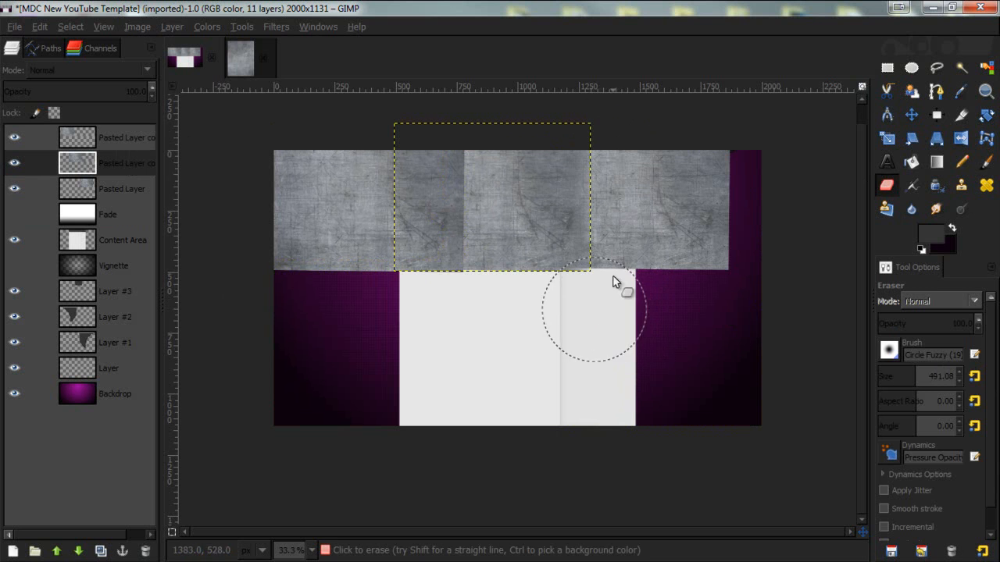
left_click(97, 134)
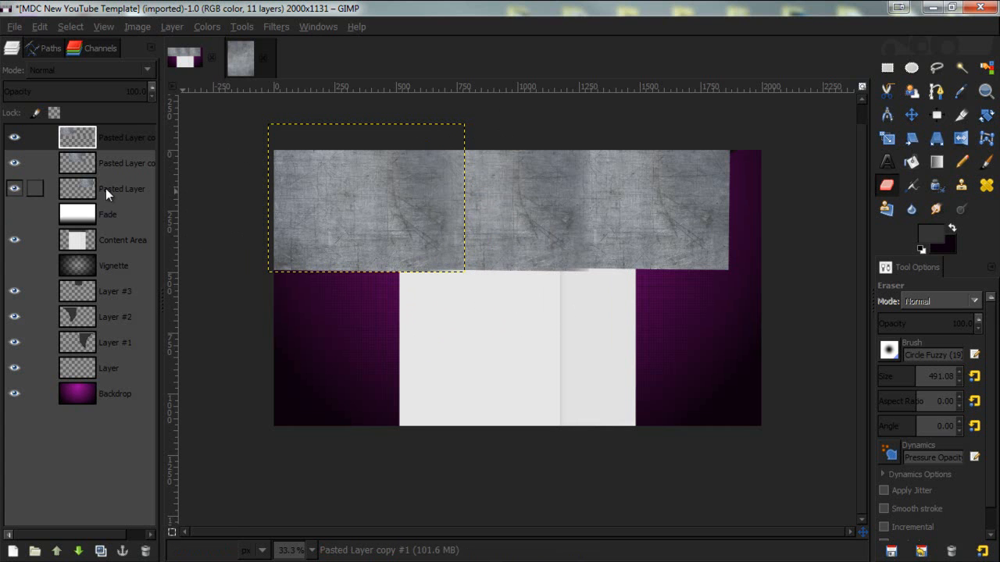
right_click(95, 134)
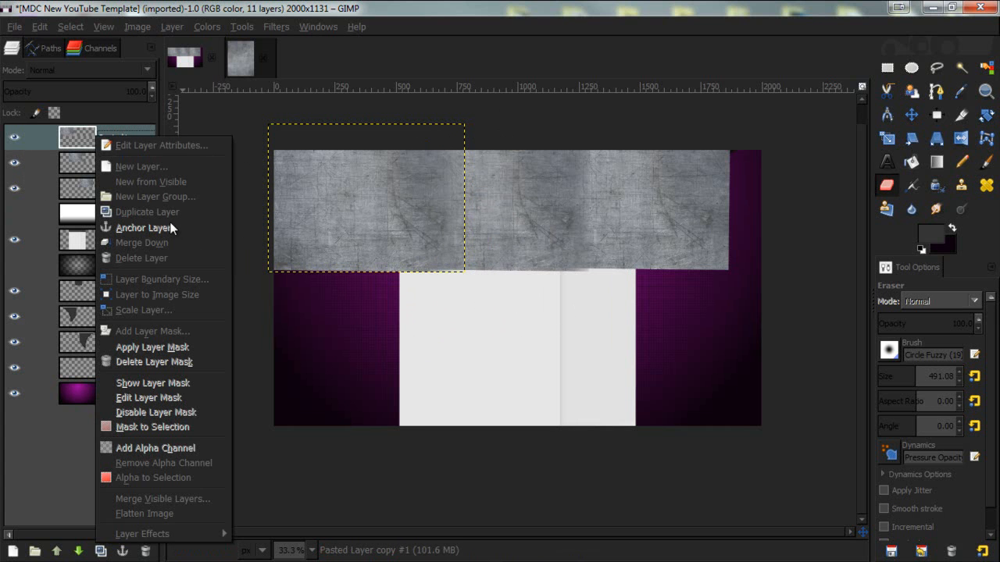
left_click(172, 244)
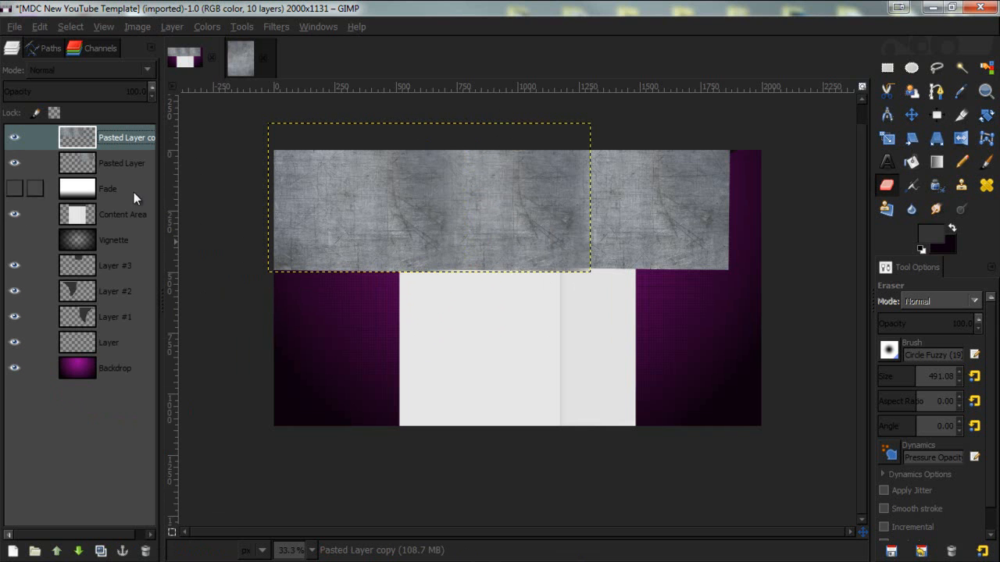
right_click(85, 139)
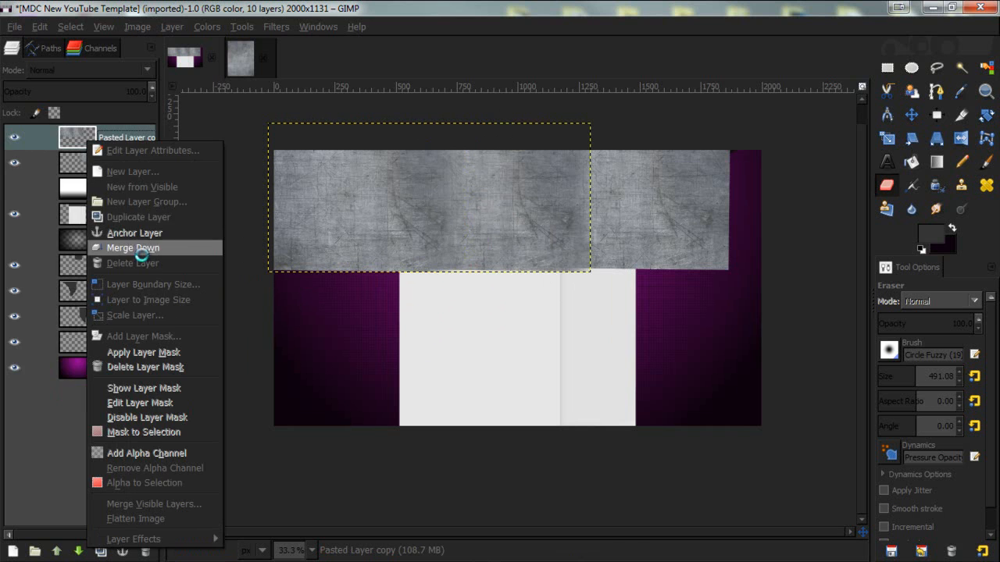
left_click(130, 243)
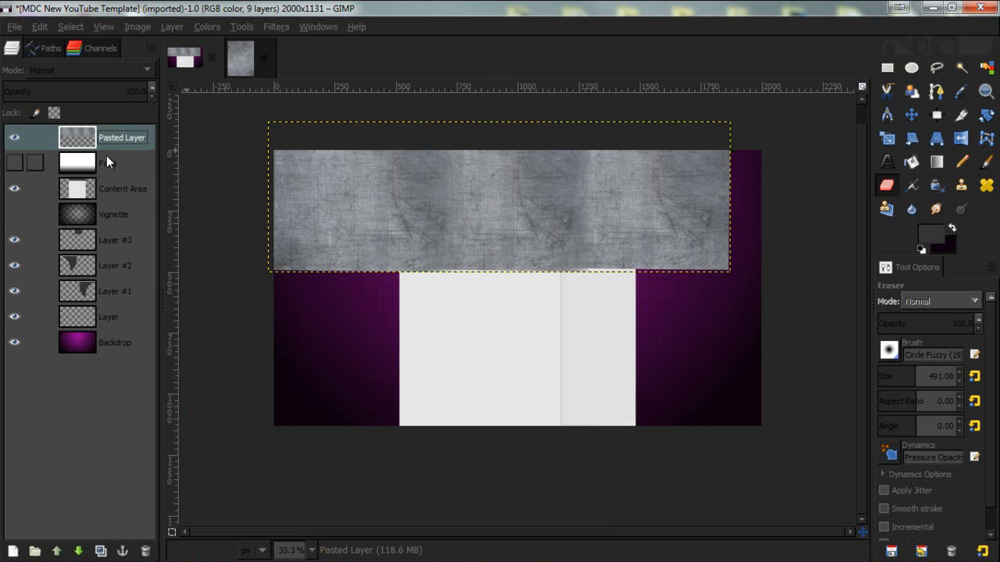
- Hide the texture layer and merge Layer #3 and Layer #2 down into Layer #1
left_click(105, 242)
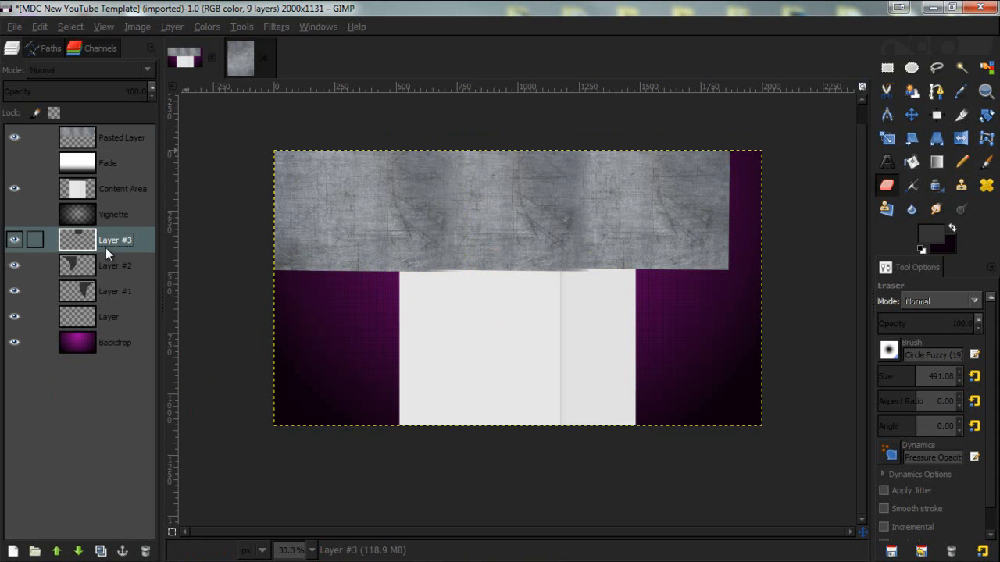
left_click(17, 139)
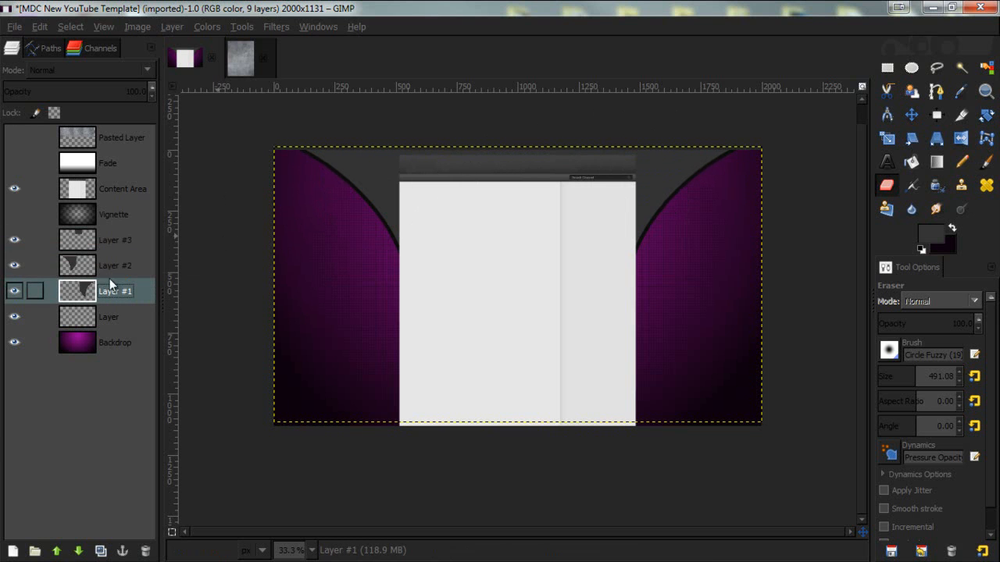
right_click(121, 240)
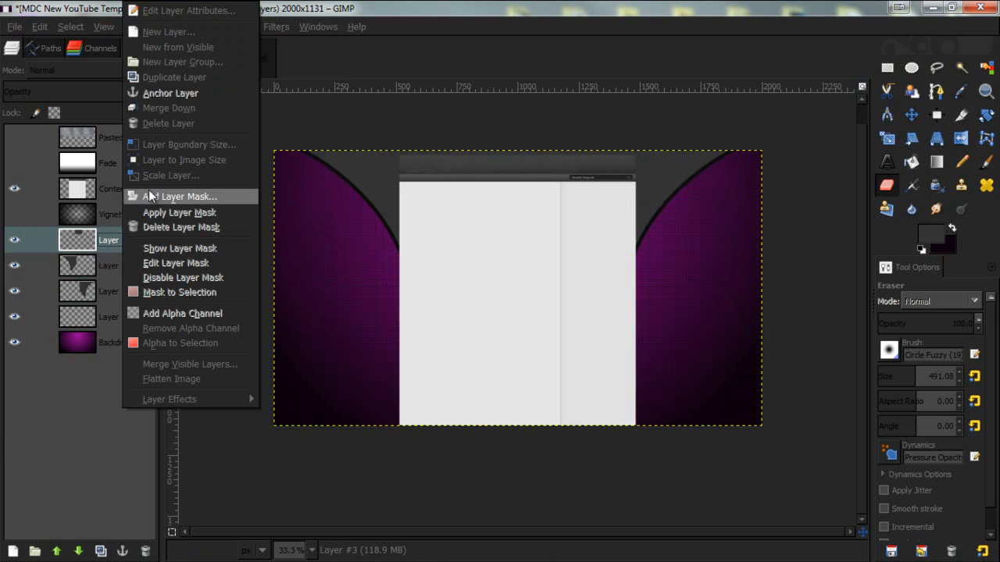
left_click(174, 111)
right_click(91, 242)
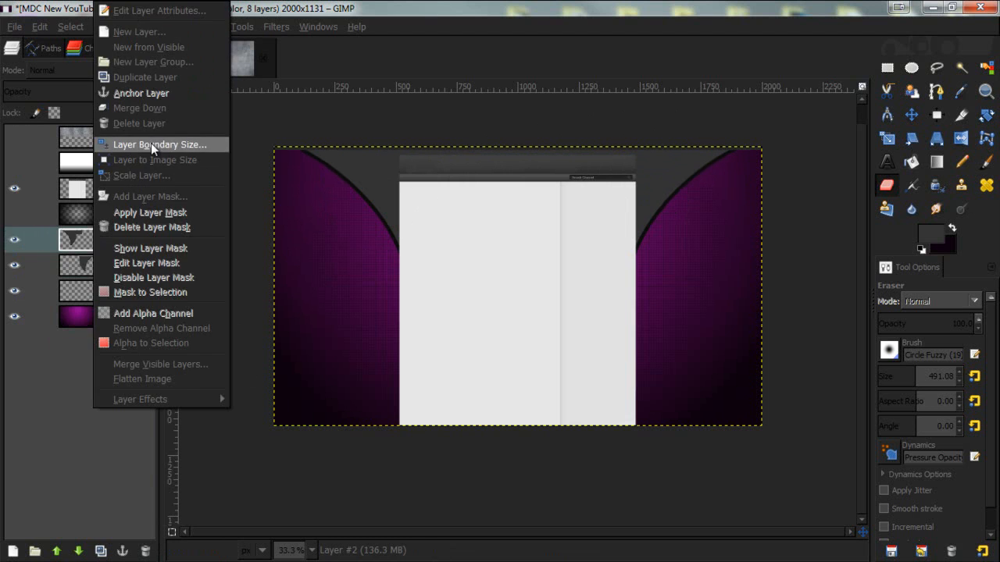
left_click(161, 102)
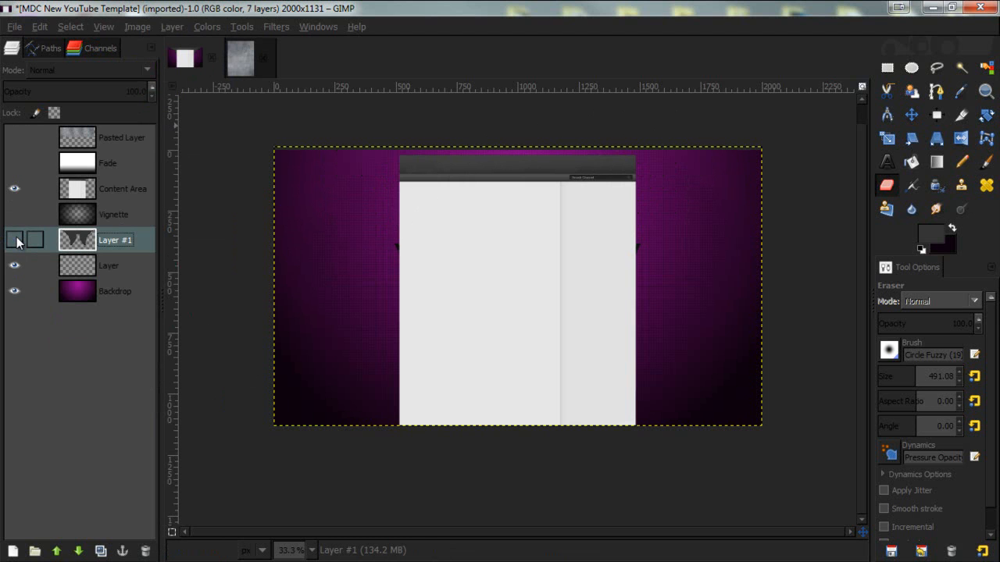
- Lower the texture layer to sit directly above Layer #1 and make it visible again
left_click_drag(84, 132, 95, 224)
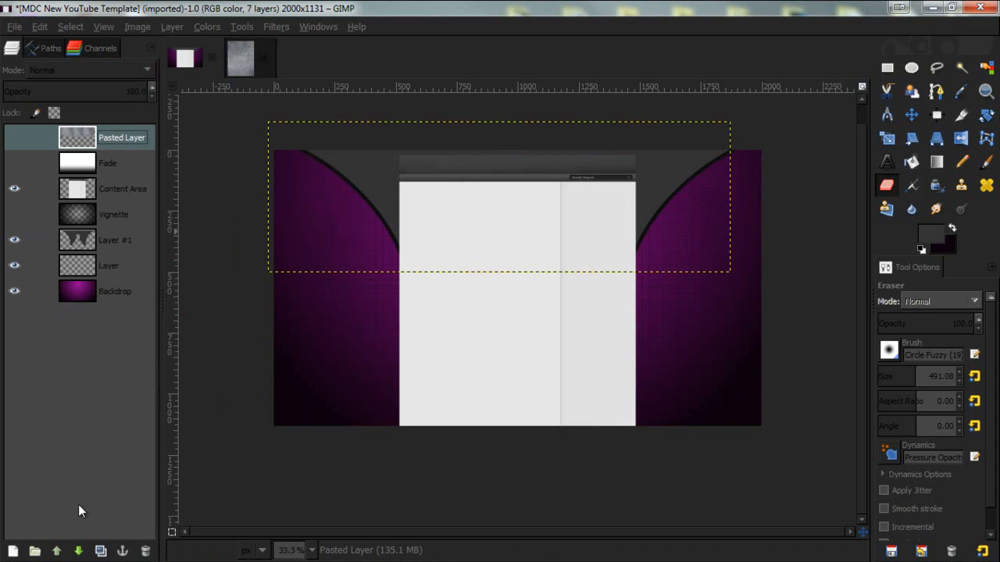
left_click(79, 551)
left_click(80, 553)
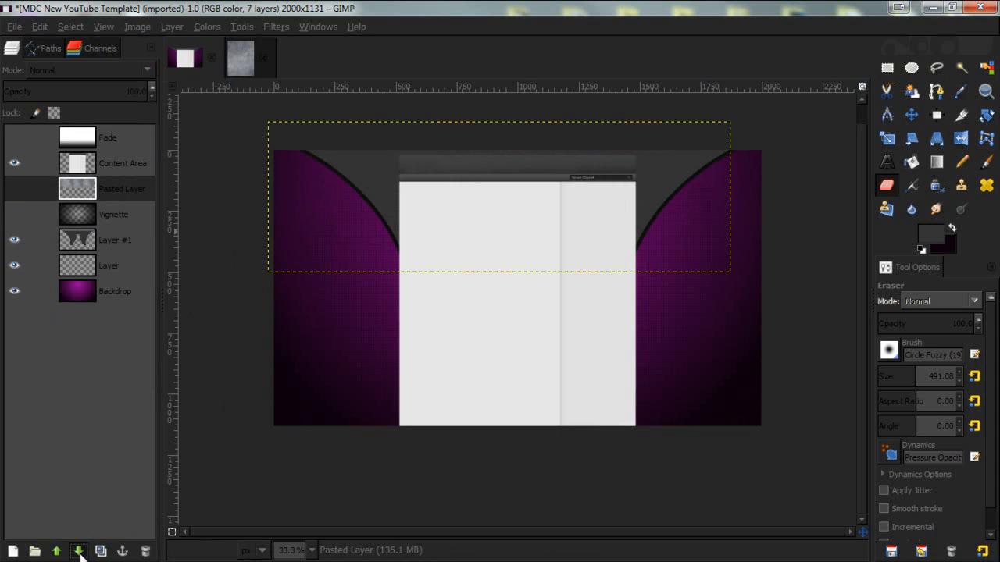
left_click(79, 552)
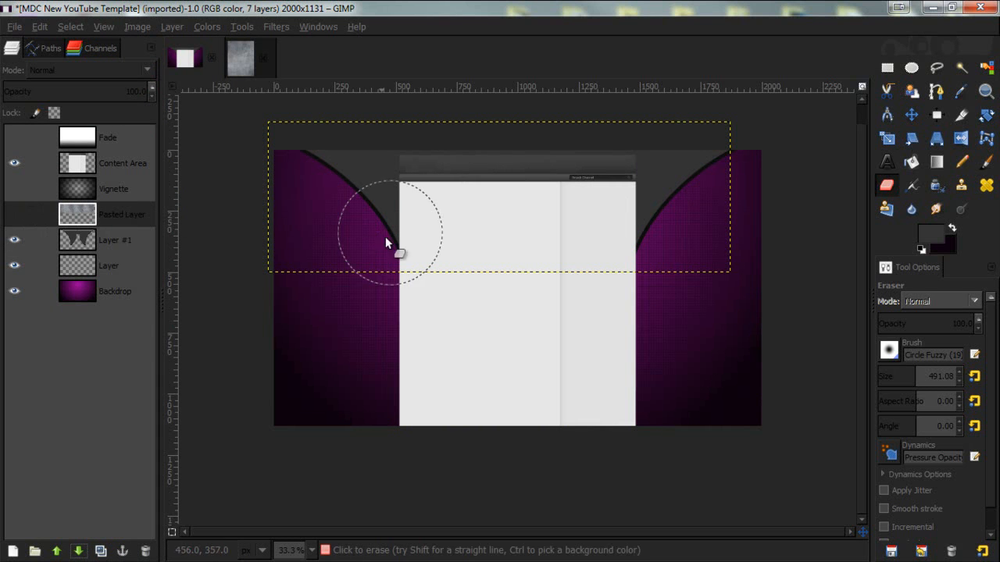
left_click(22, 215)
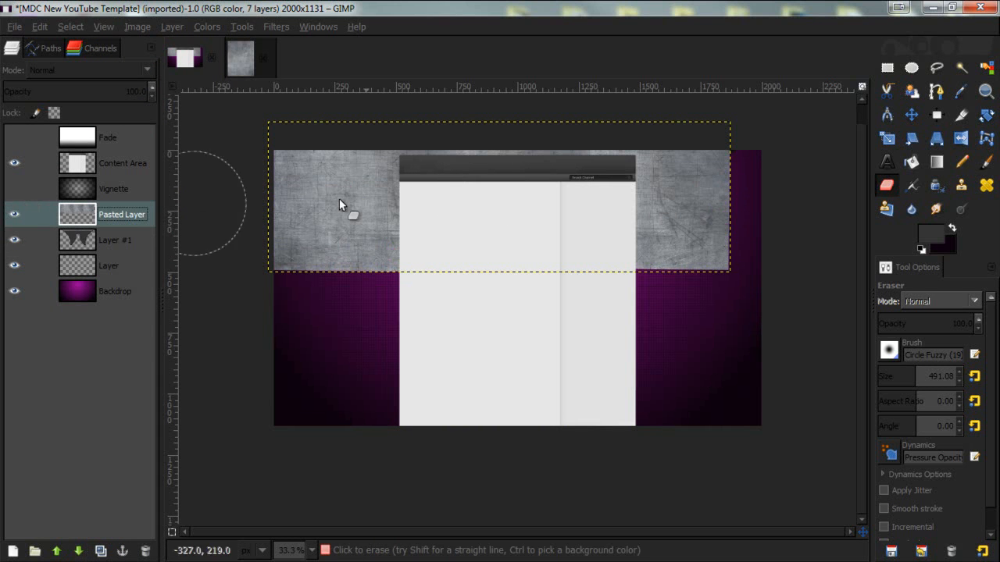
- Load Layer #1's alpha channel as a selection of the curved shapes
left_click(99, 238)
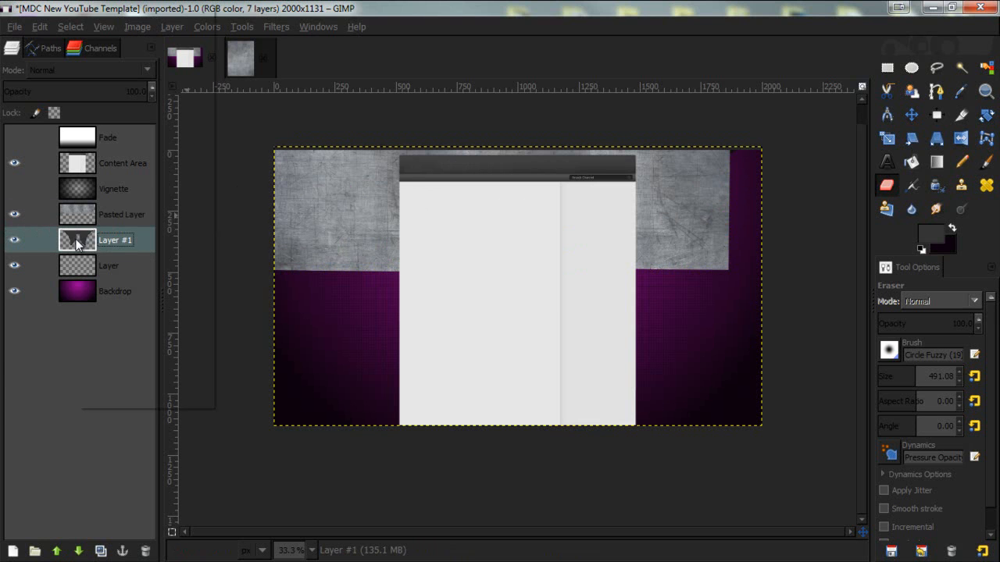
right_click(76, 239)
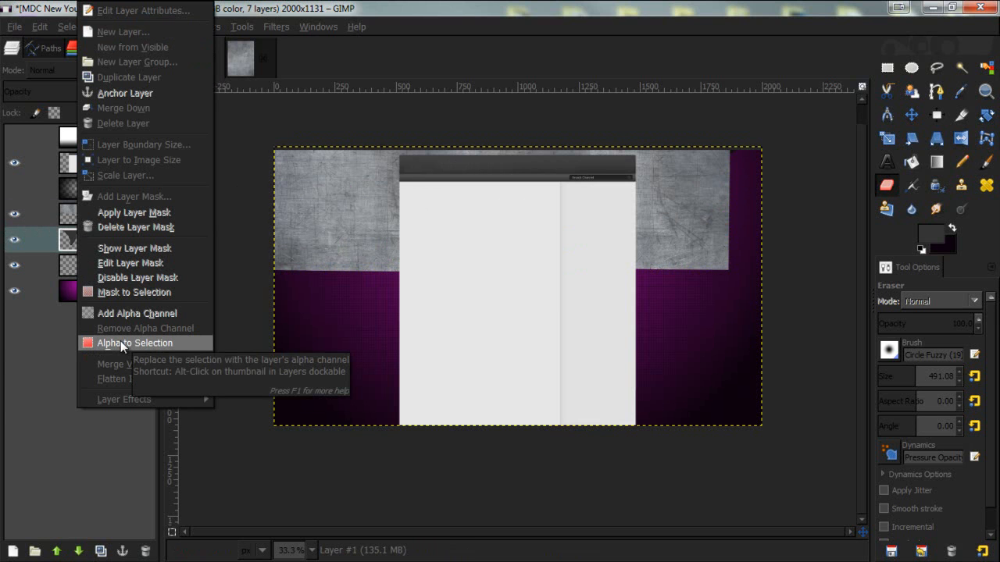
left_click(61, 236)
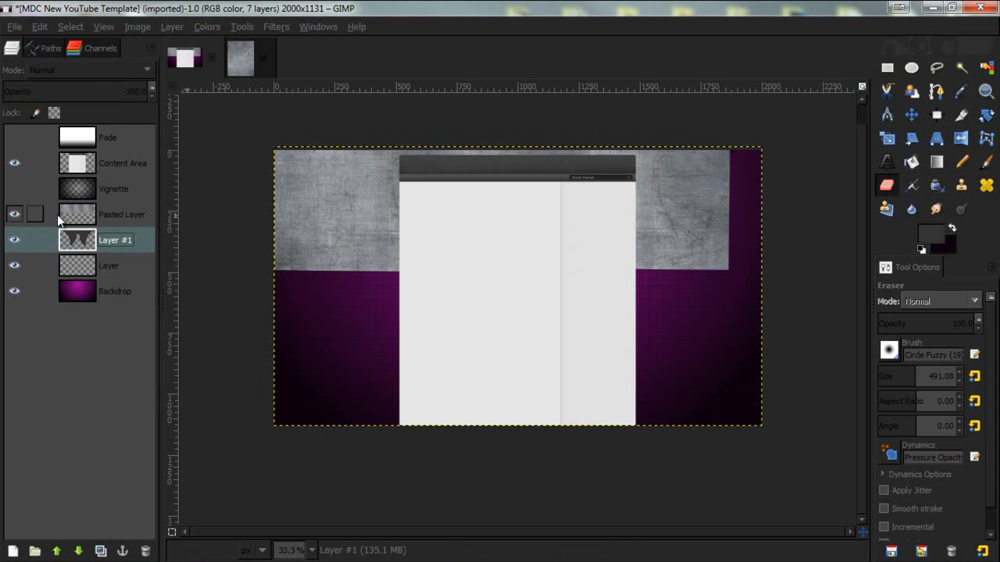
left_click(76, 211)
left_click(72, 240)
right_click(74, 240)
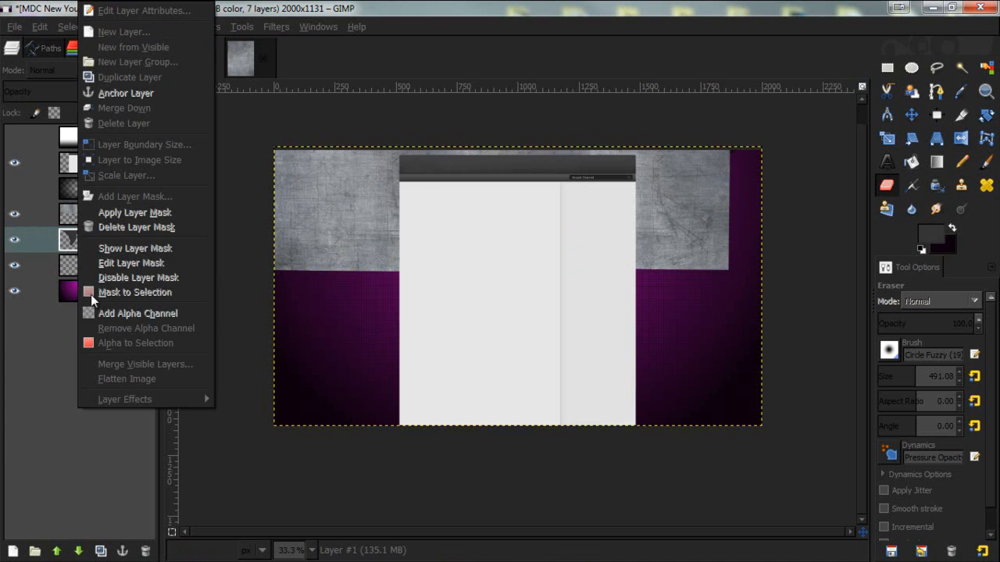
left_click(113, 343)
mouse_move(366, 201)
left_mouse_down()
mouse_move(495, 232)
mouse_move(684, 324)
left_mouse_up()
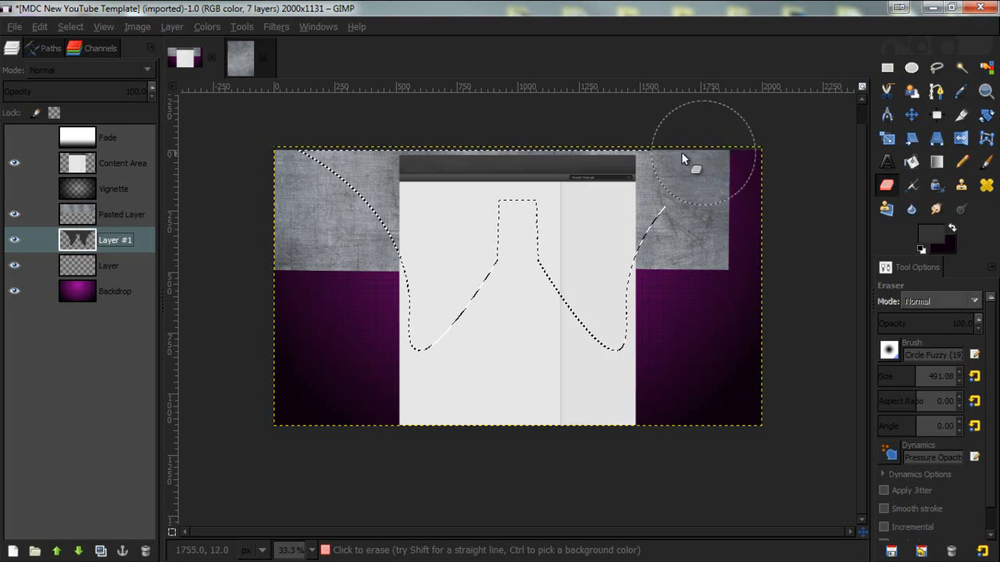
- On the texture layer, invert the selection, delete the texture outside the curved shapes, and deselect
left_click(102, 218)
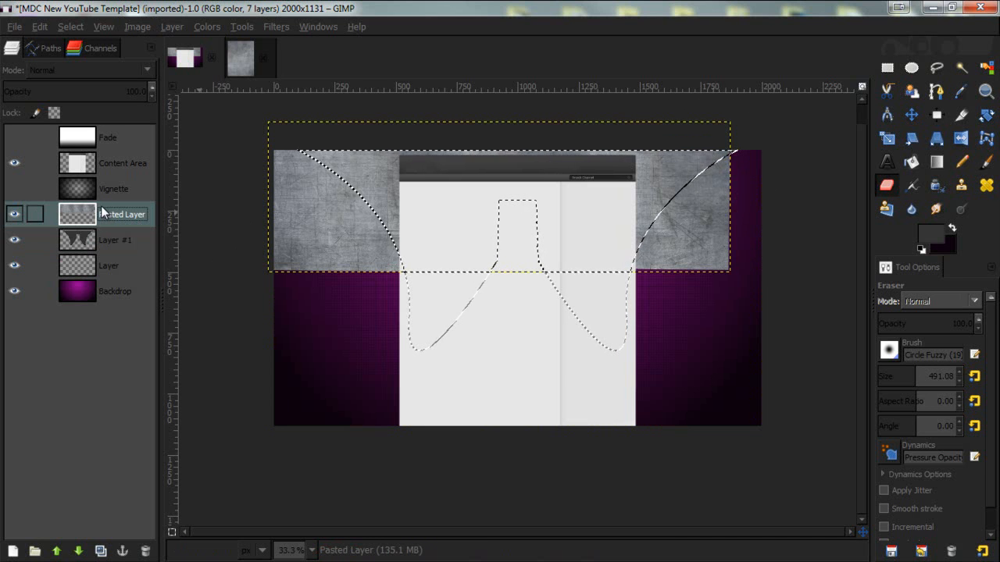
left_click(77, 26)
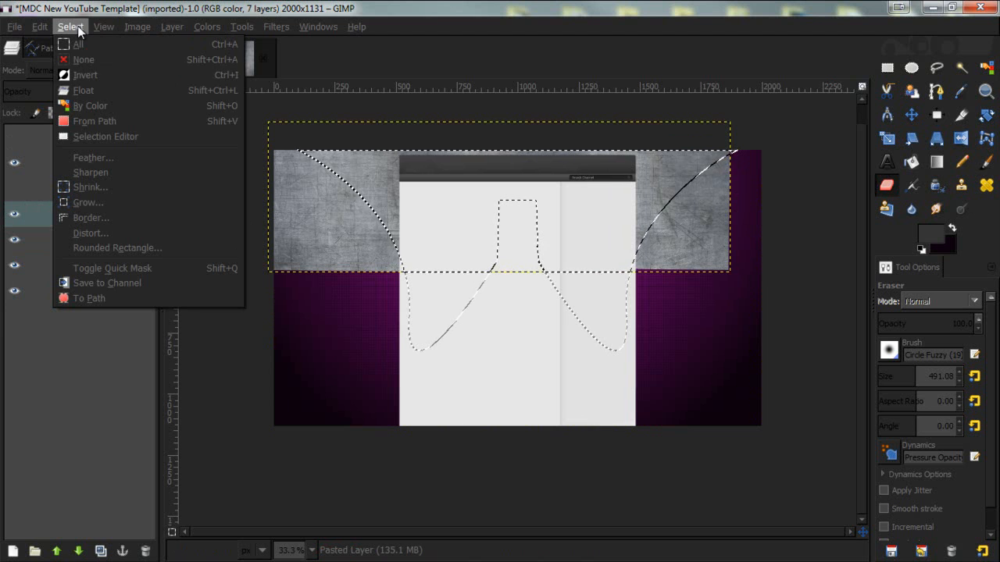
left_click(98, 78)
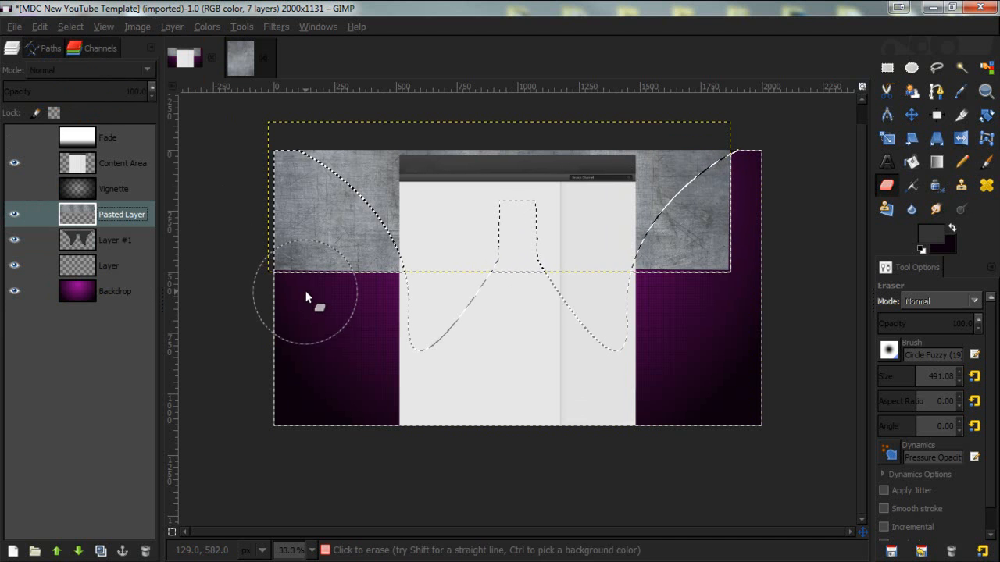
key("Delete")
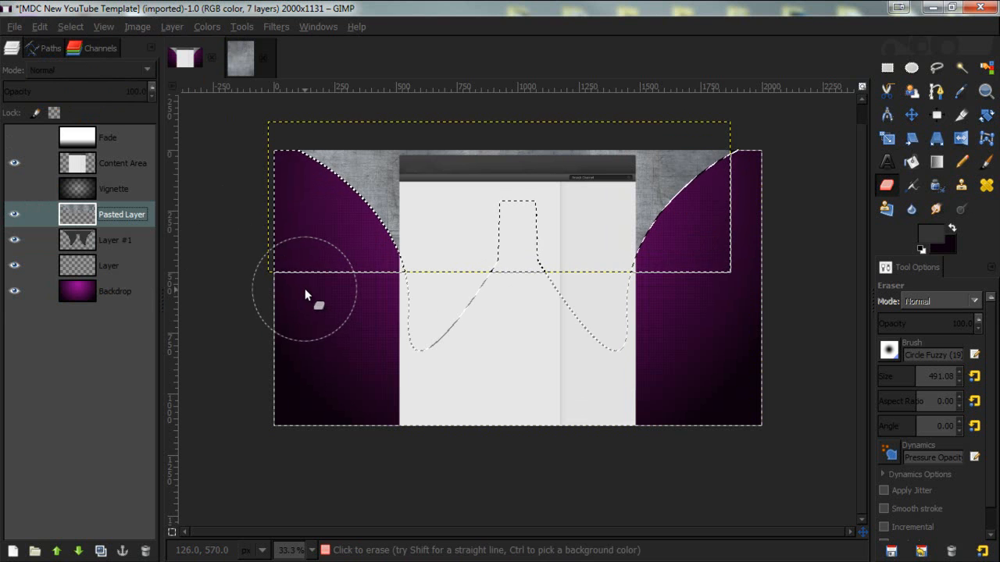
key("ctrl+shift+a")
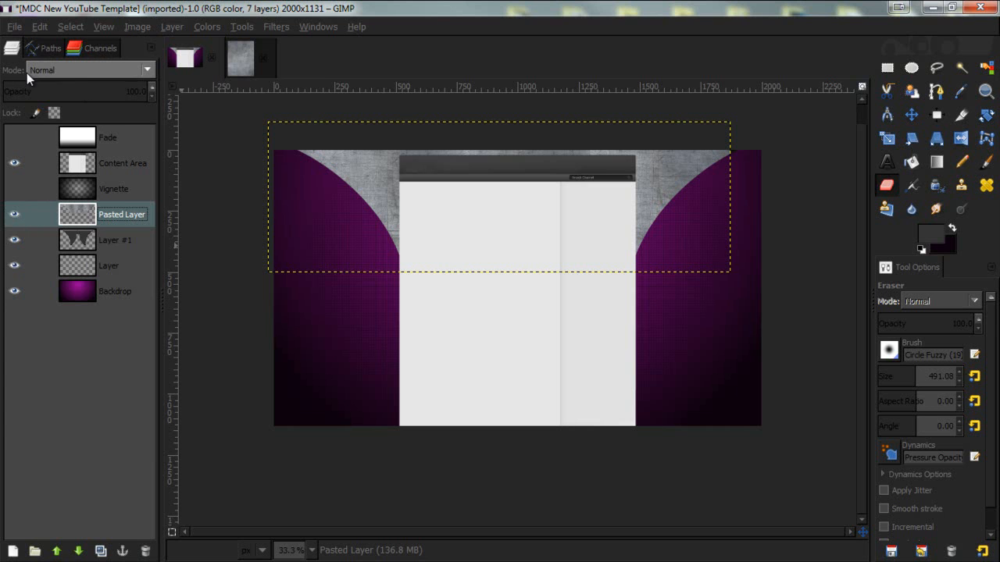
- Set the texture layer's blend mode to Overlay
left_click(79, 71)
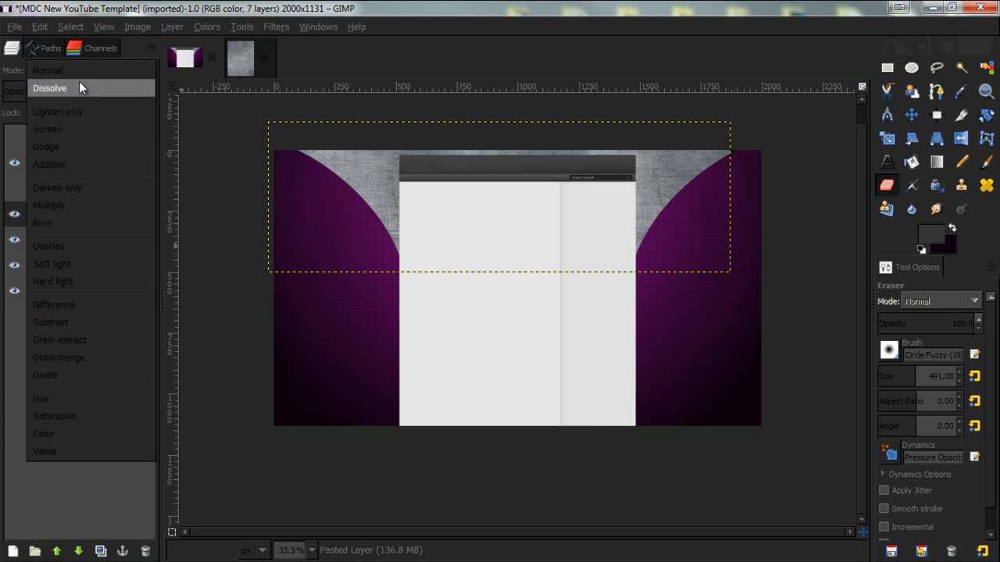
left_click(65, 248)
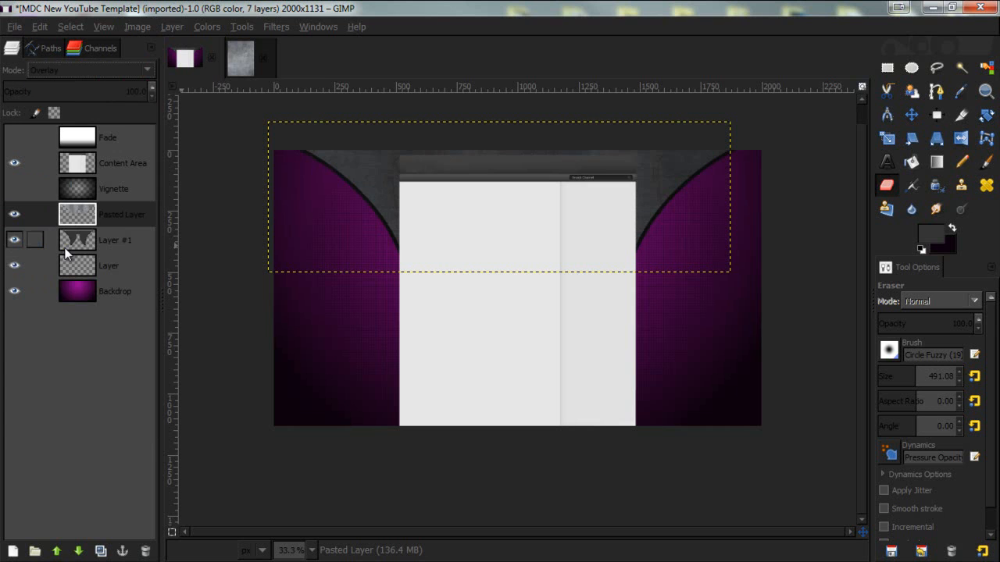
scroll(660, 187, "up", 2)
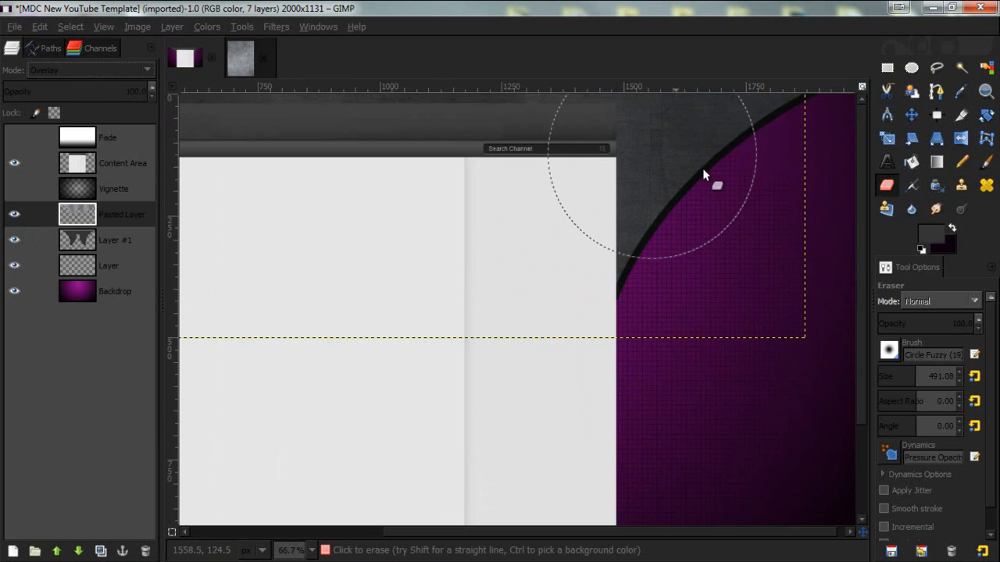
scroll(659, 152, "down", 2)
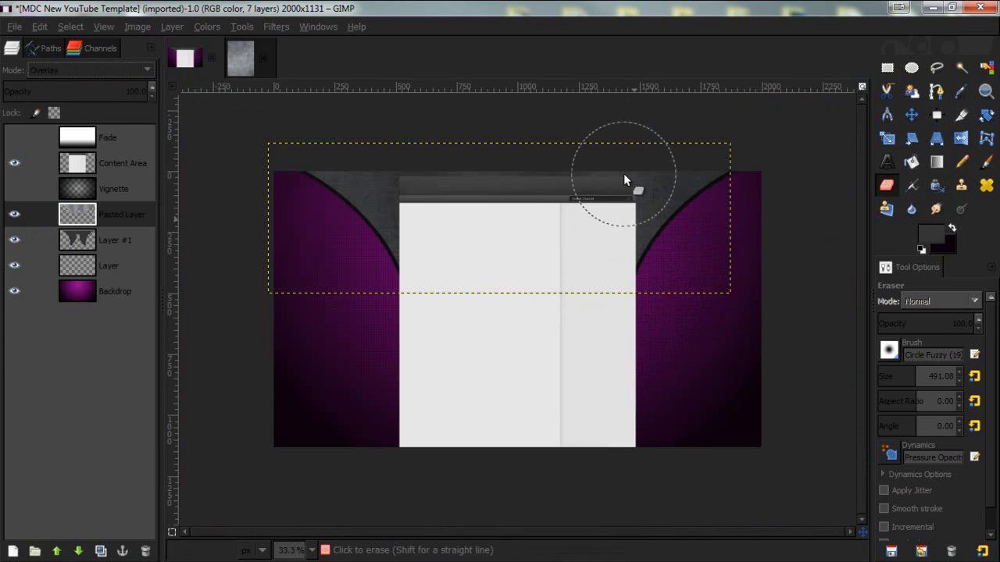
- Set the grid Layer's opacity to 17.0
left_click(116, 270)
left_click(150, 96)
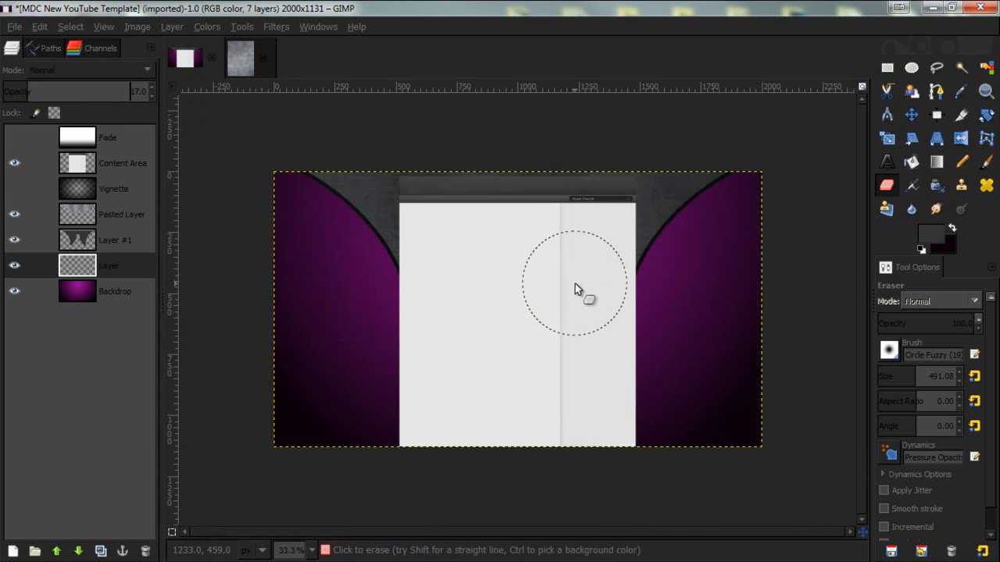
scroll(575, 283, "up", 3)
scroll(660, 270, "down", 1)
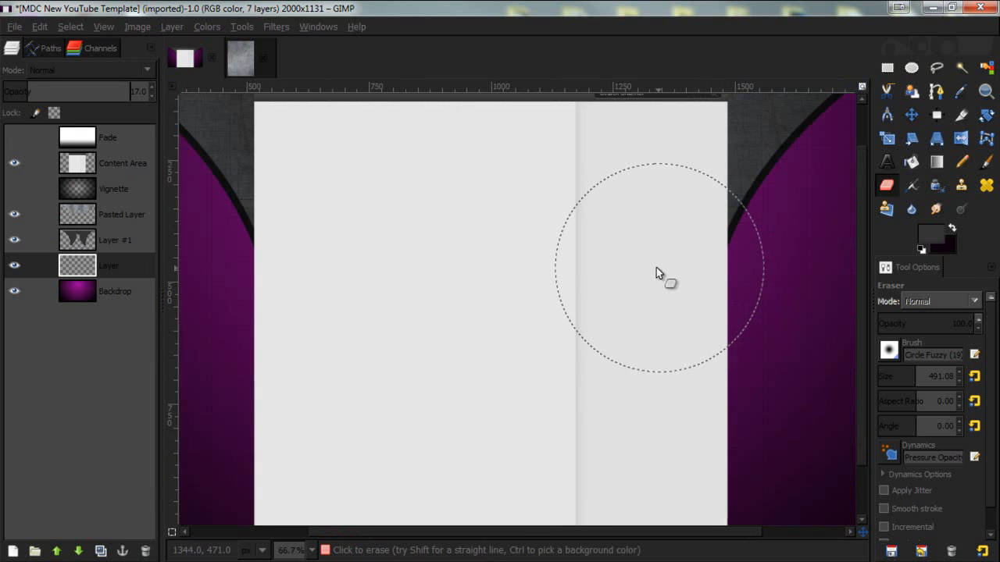
scroll(658, 270, "up", 2)
scroll(584, 238, "down", 1)
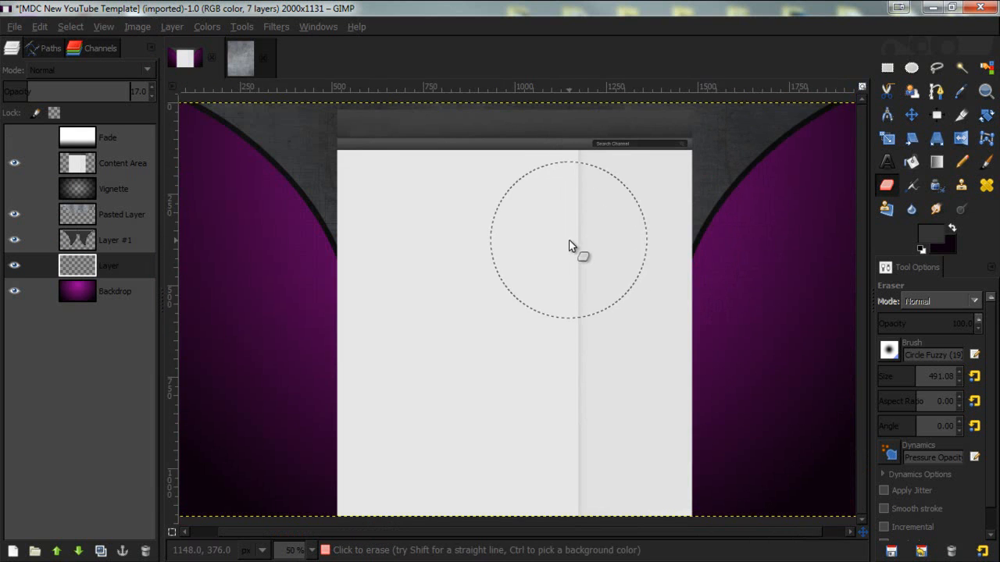
scroll(564, 242, "down", 1)
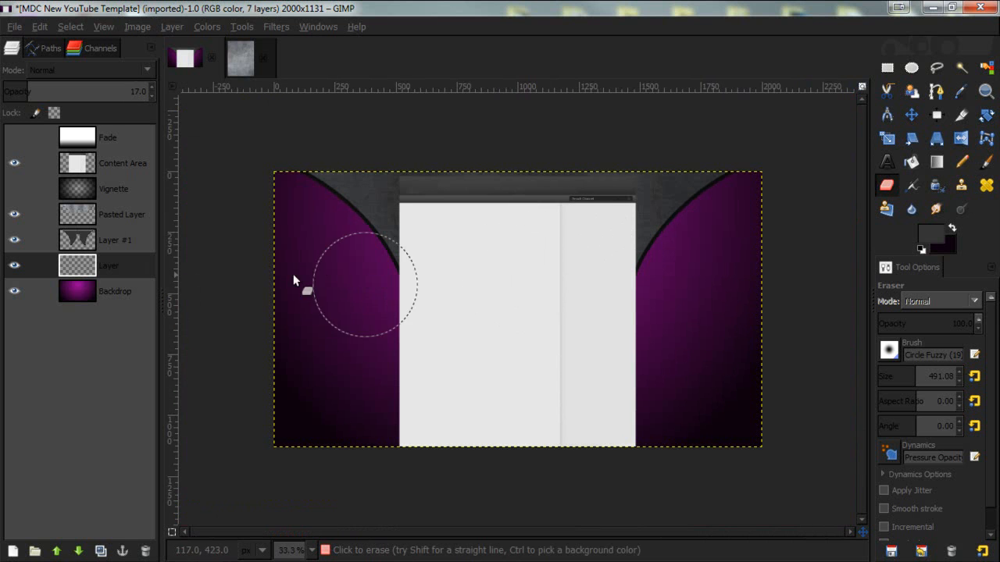
- Merge the texture layer down into Layer #1
left_click(112, 241)
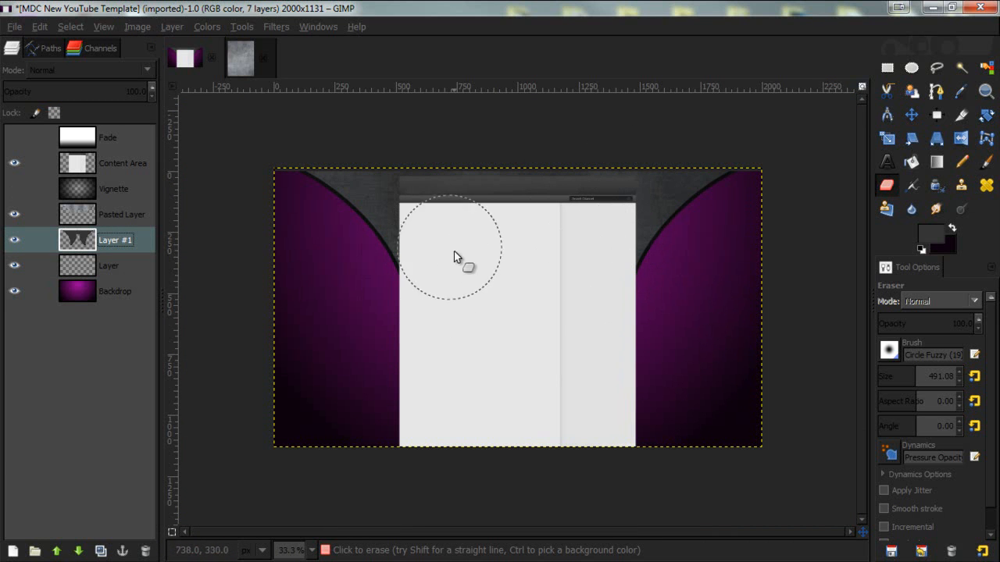
right_click(120, 222)
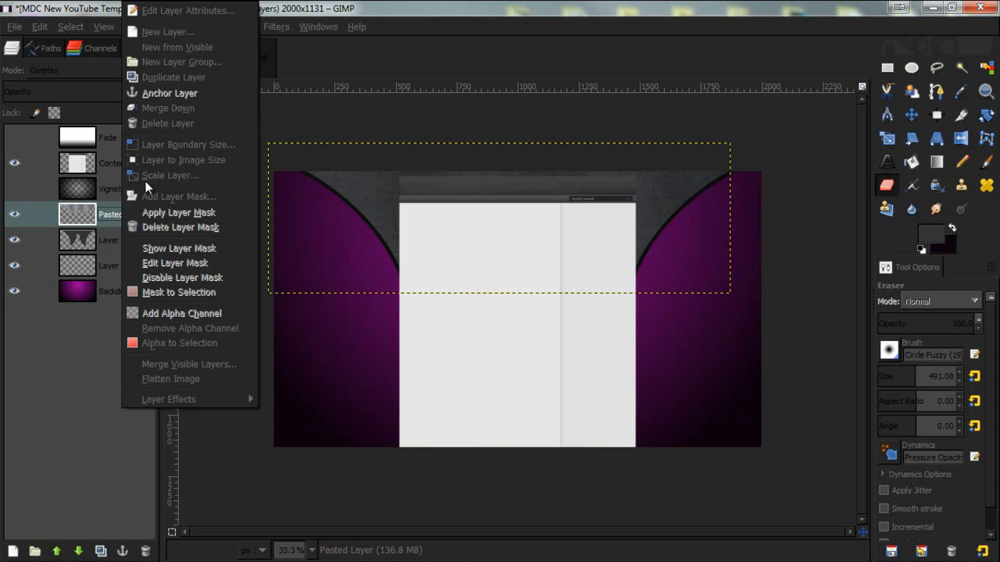
left_click(174, 110)
left_click(14, 214)
left_click(14, 215)
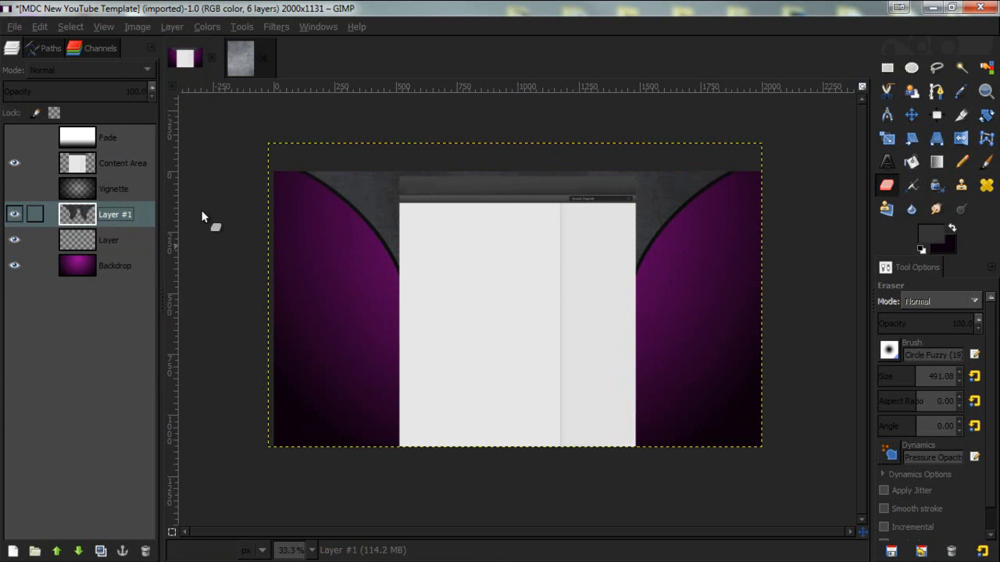
- Draw a closed curved path from the right shape's top corner down to the content area's middle and convert it to a selection
left_click(936, 93)
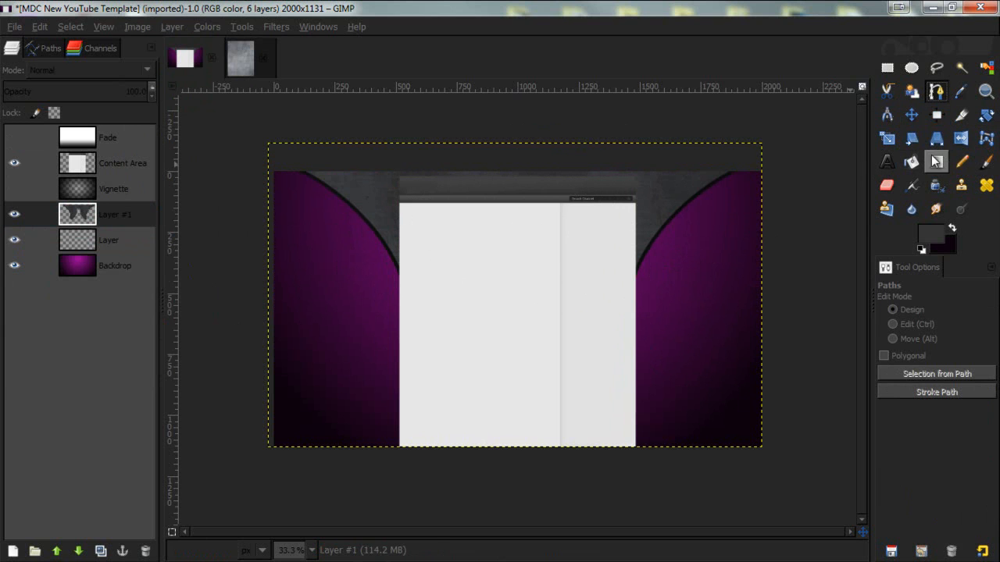
left_click(708, 183)
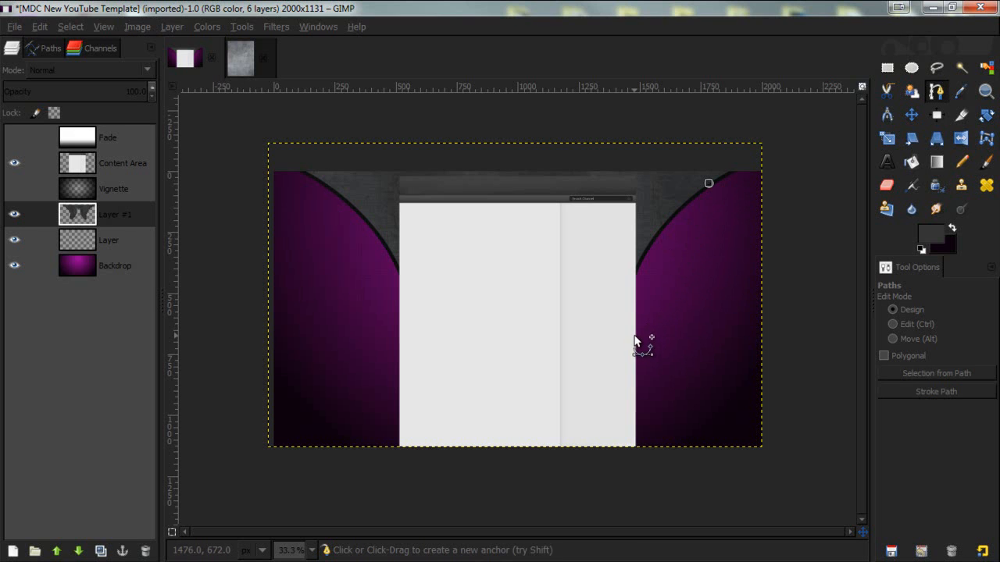
left_click_drag(633, 336, 639, 401)
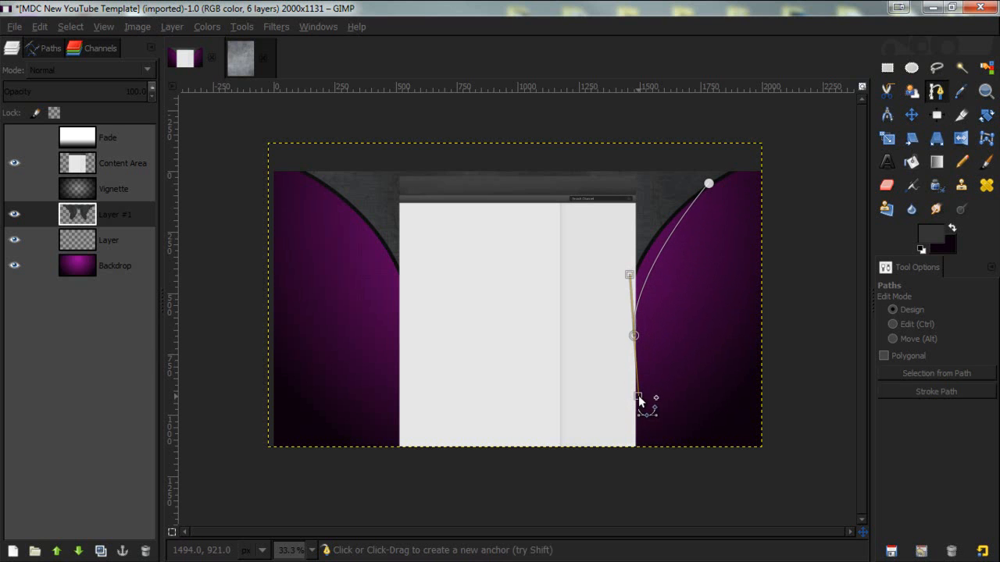
left_click_drag(708, 183, 719, 183)
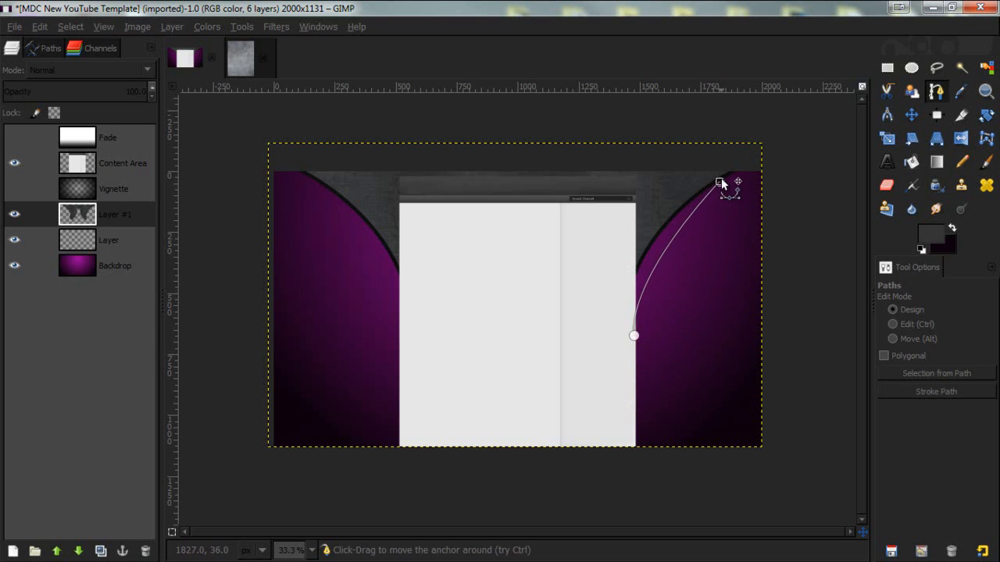
left_click(636, 339)
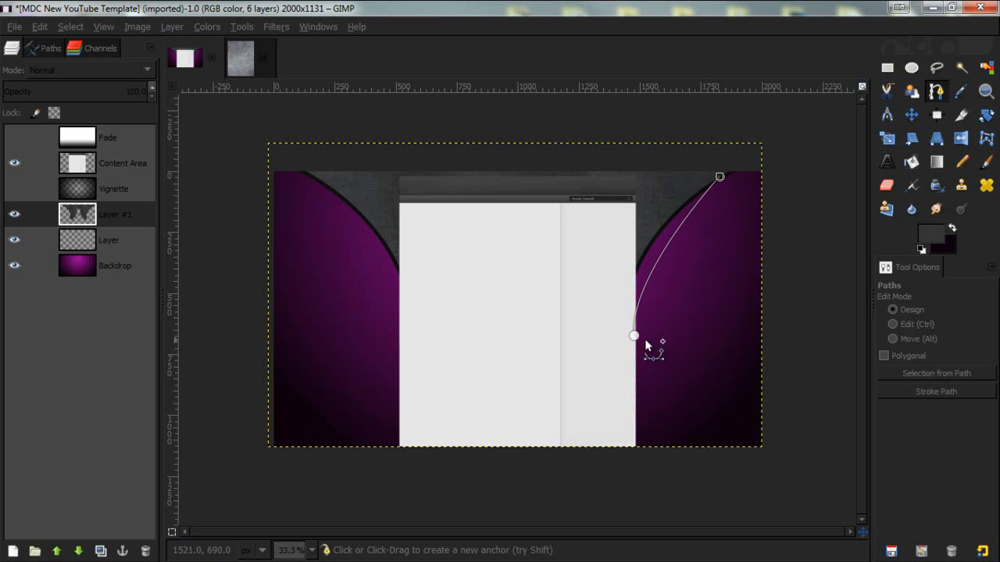
left_click_drag(636, 339, 632, 371)
left_click_drag(663, 273, 655, 261)
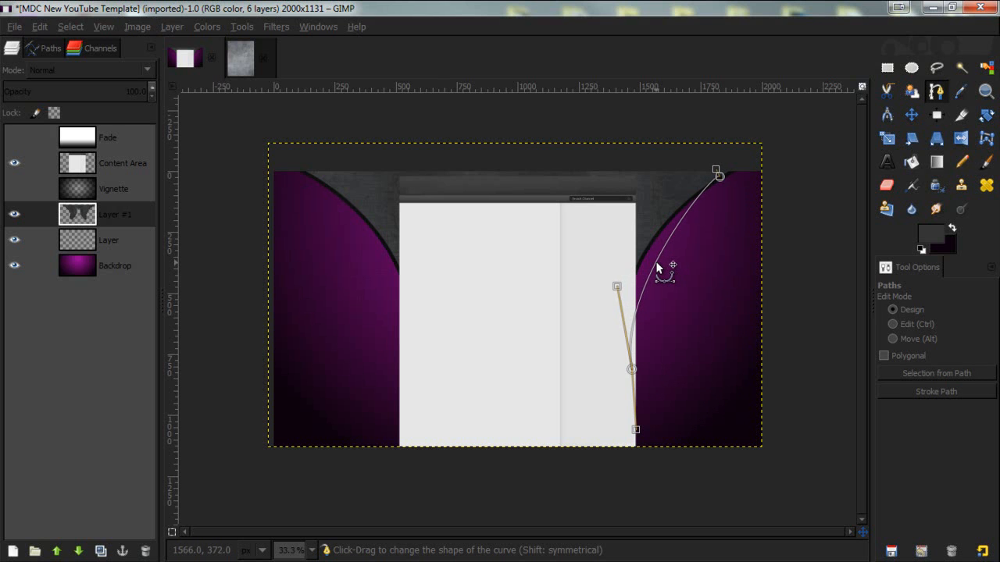
left_click(543, 328)
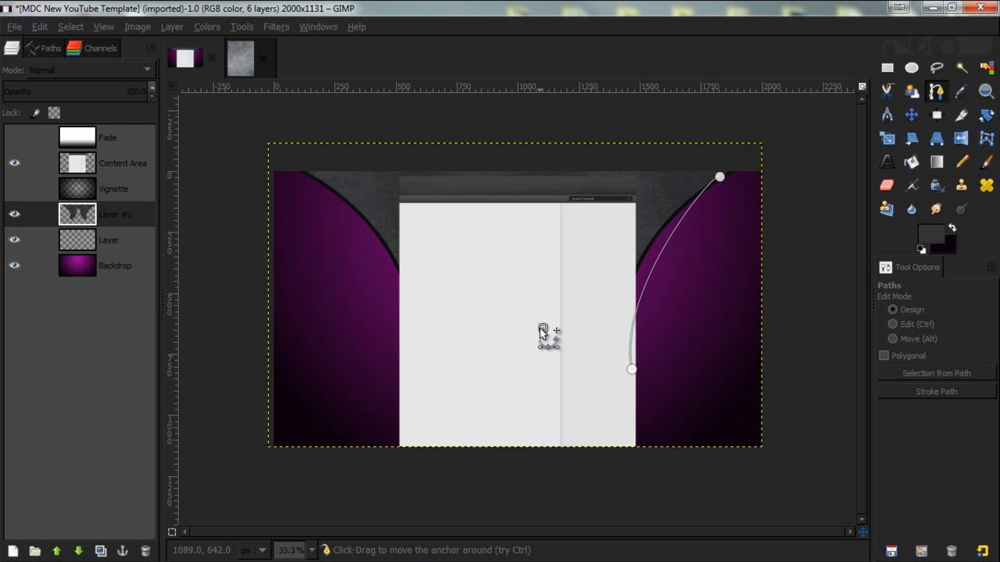
key("ctrl")
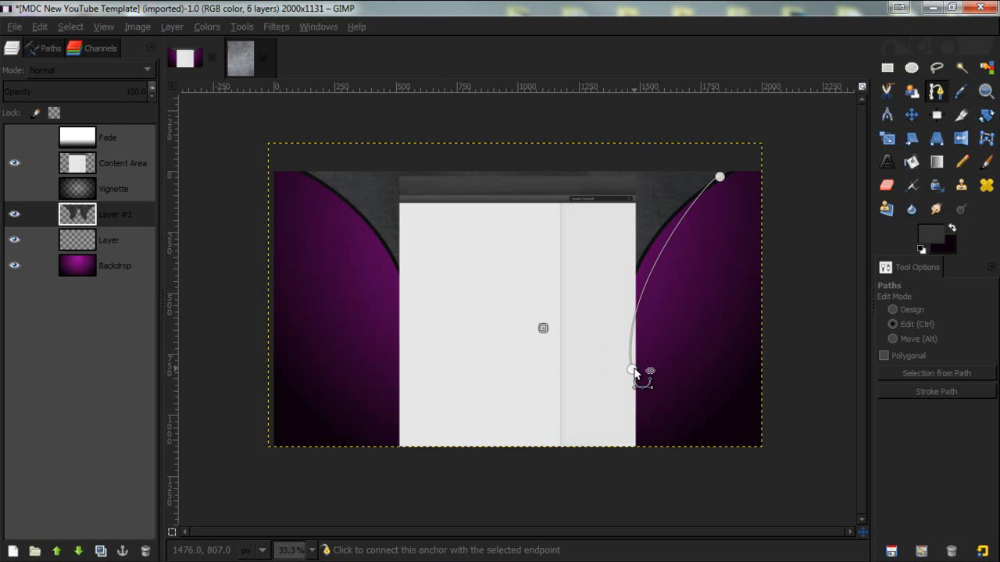
left_click(630, 371, "ctrl")
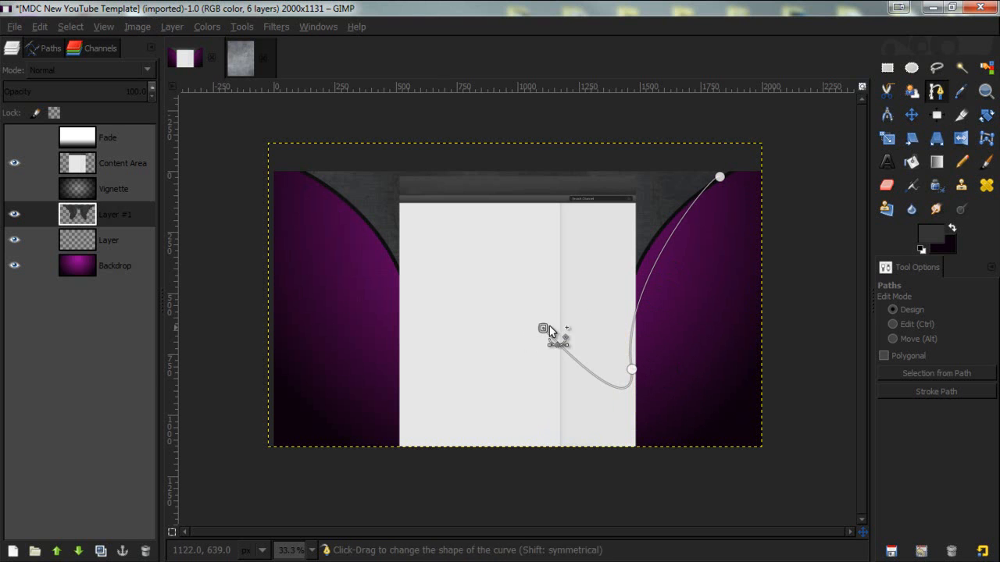
left_click(719, 176, "ctrl")
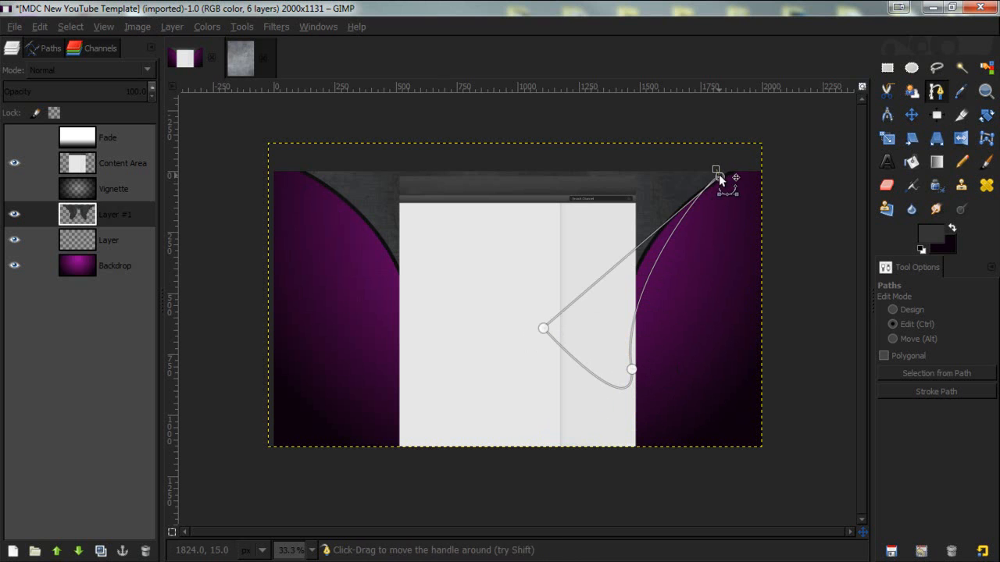
left_click_drag(666, 224, 643, 212)
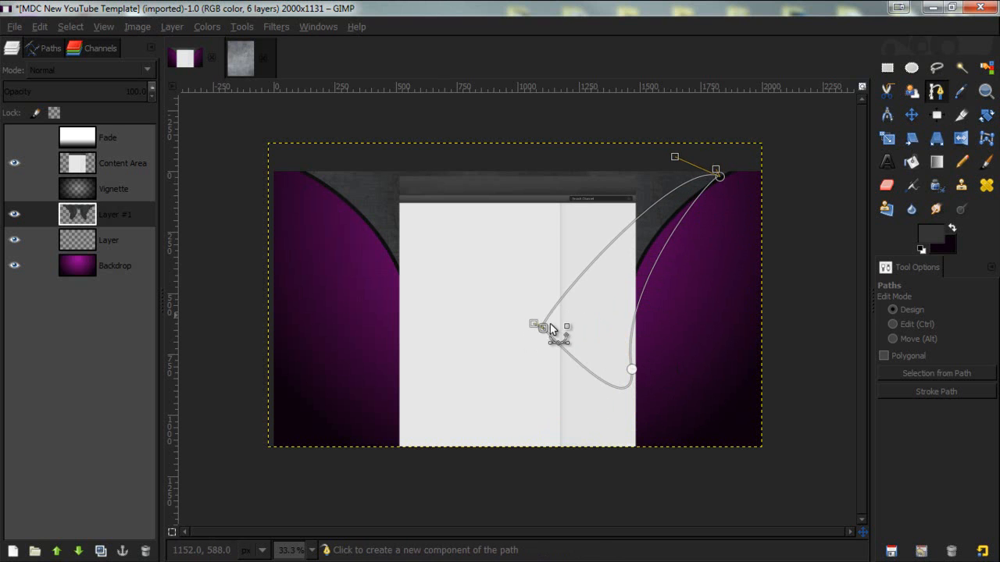
left_click(632, 371)
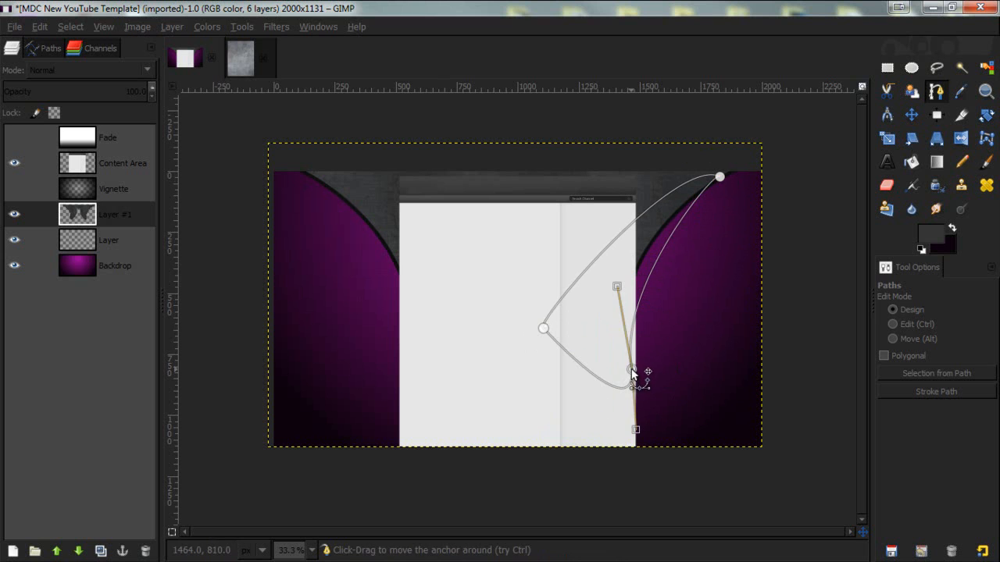
left_click(544, 328)
key("shift+v")
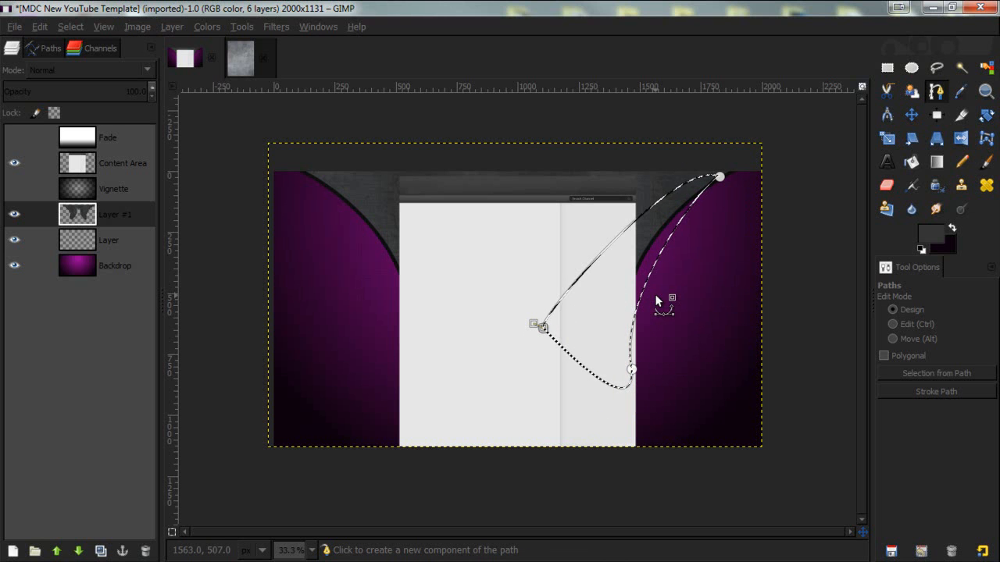
- Add a new transparent layer, bucket fill the curved selection with the dark foreground color, and deselect
left_click(912, 162)
left_click(12, 552)
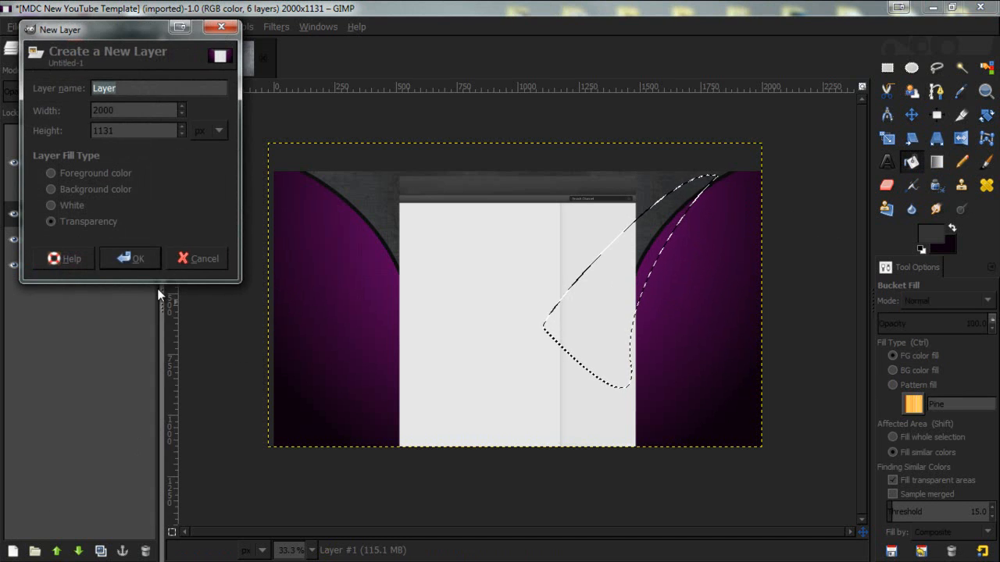
left_click(137, 258)
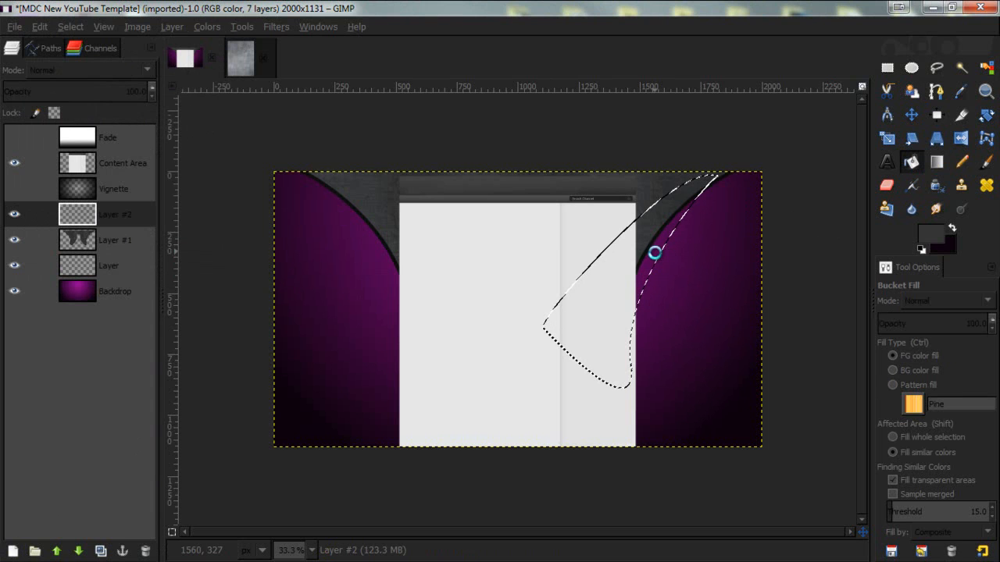
left_click(656, 251)
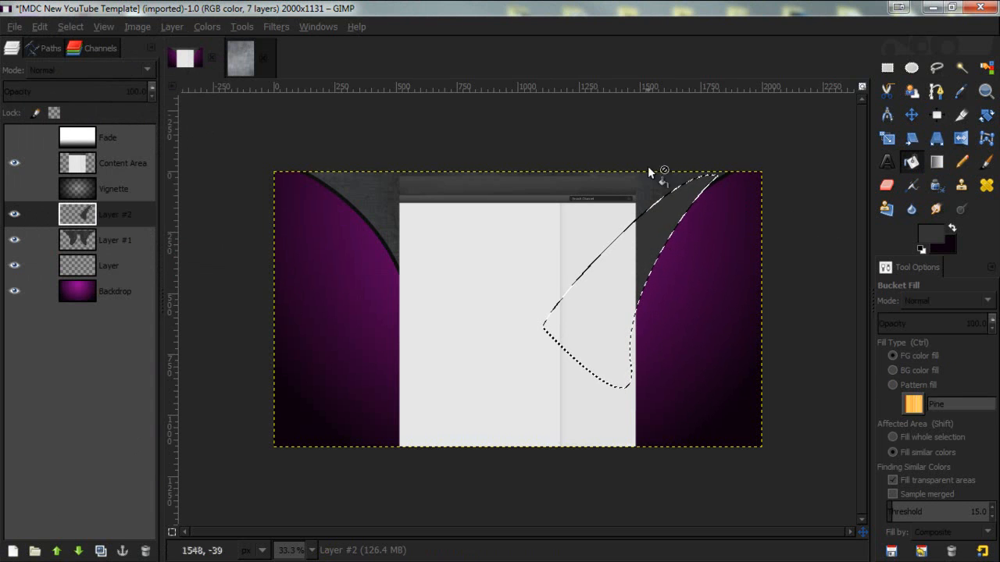
key("ctrl+shift+a")
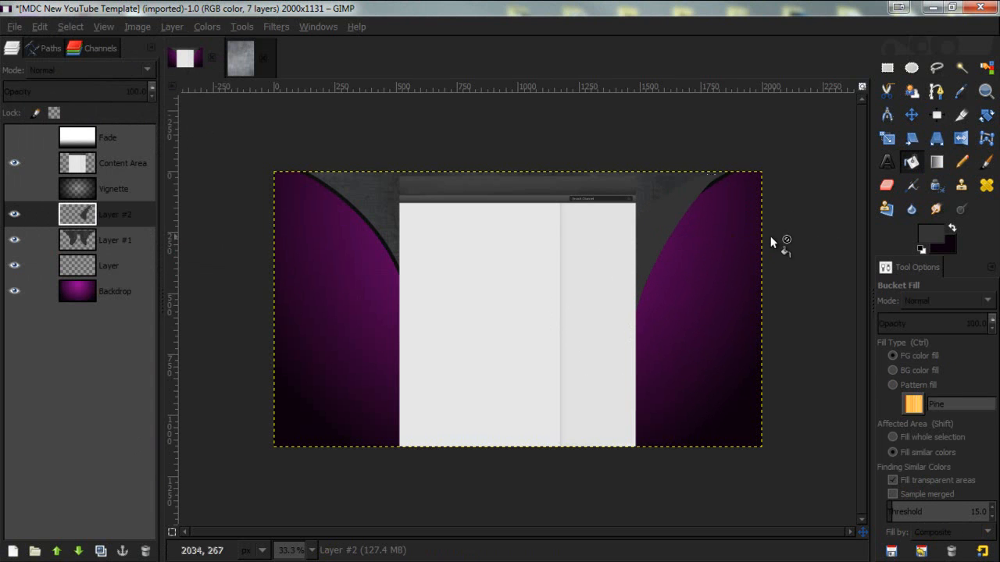
- Apply the Bevel and Emboss layer effect to Layer #2 with its default Inner Bevel settings
left_click(101, 218)
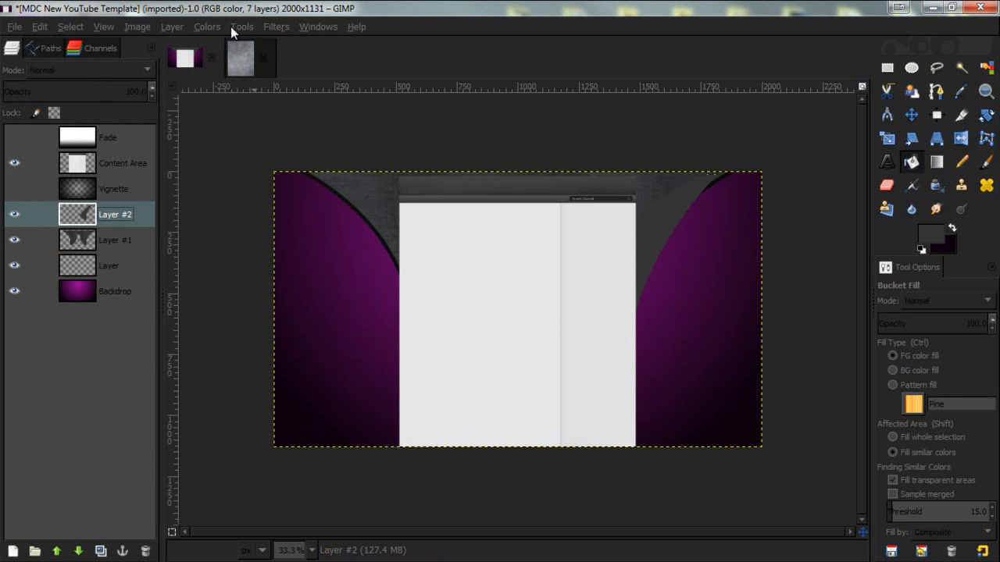
left_click(207, 28)
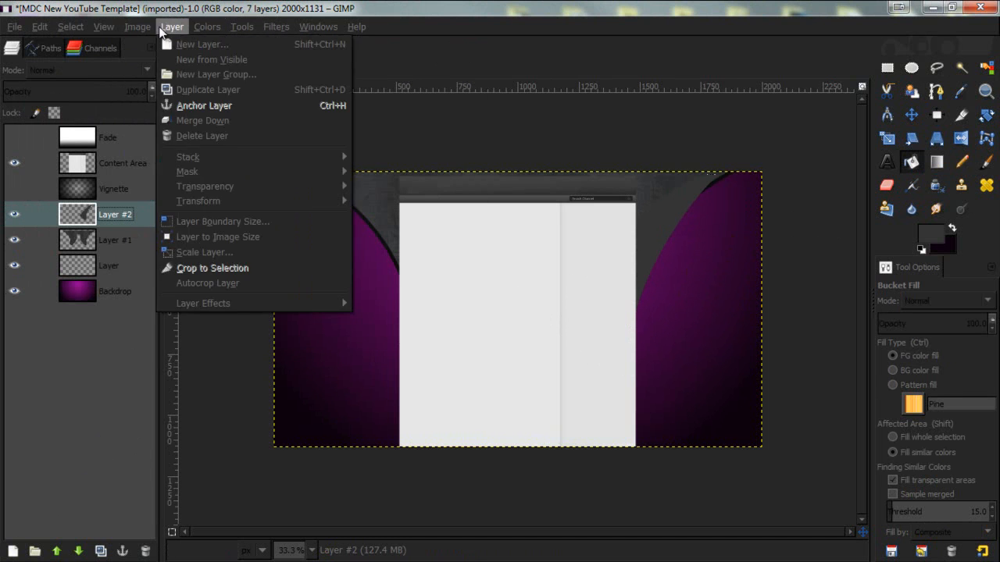
mouse_move(209, 304)
left_click(382, 303)
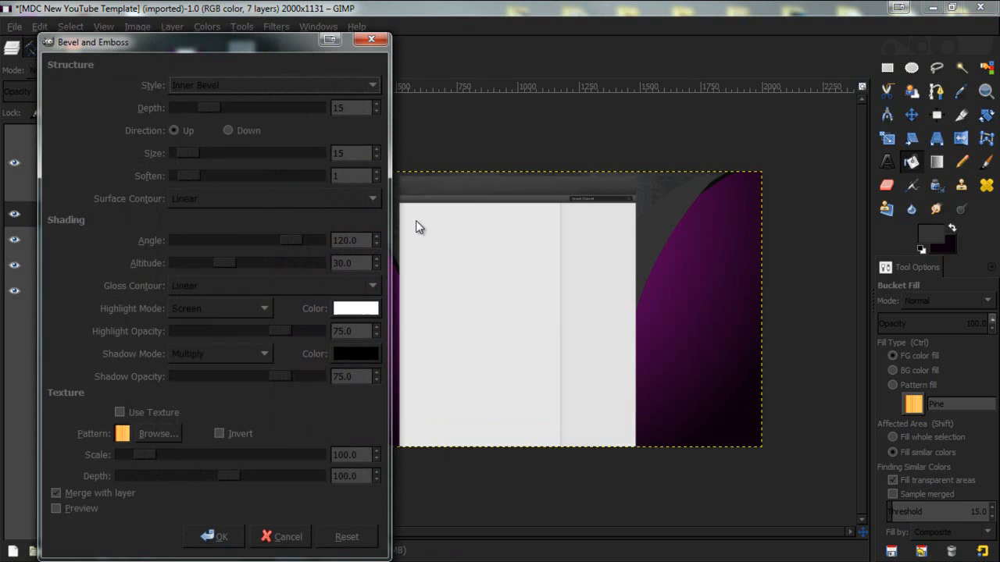
left_click_drag(221, 46, 250, 24)
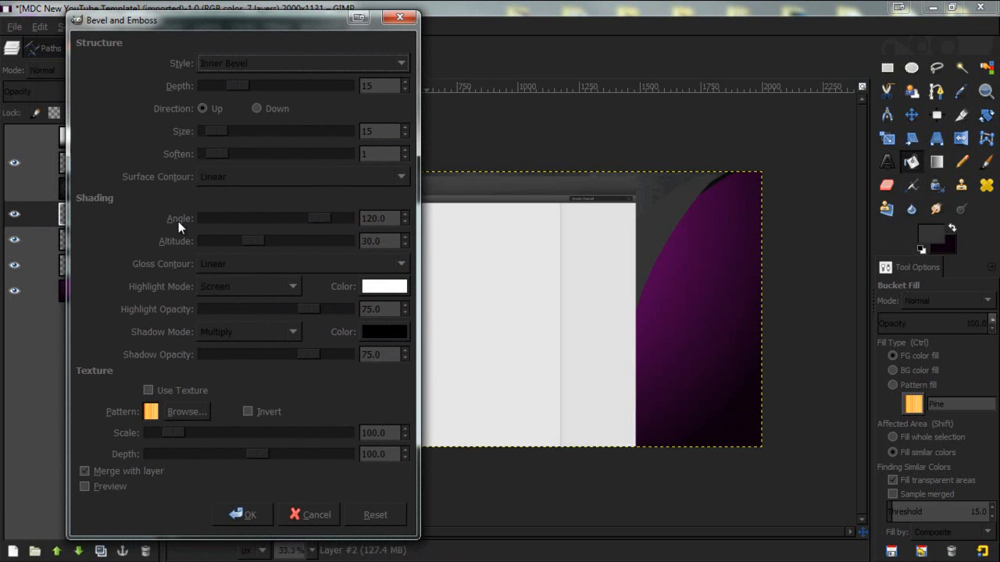
left_click(241, 515)
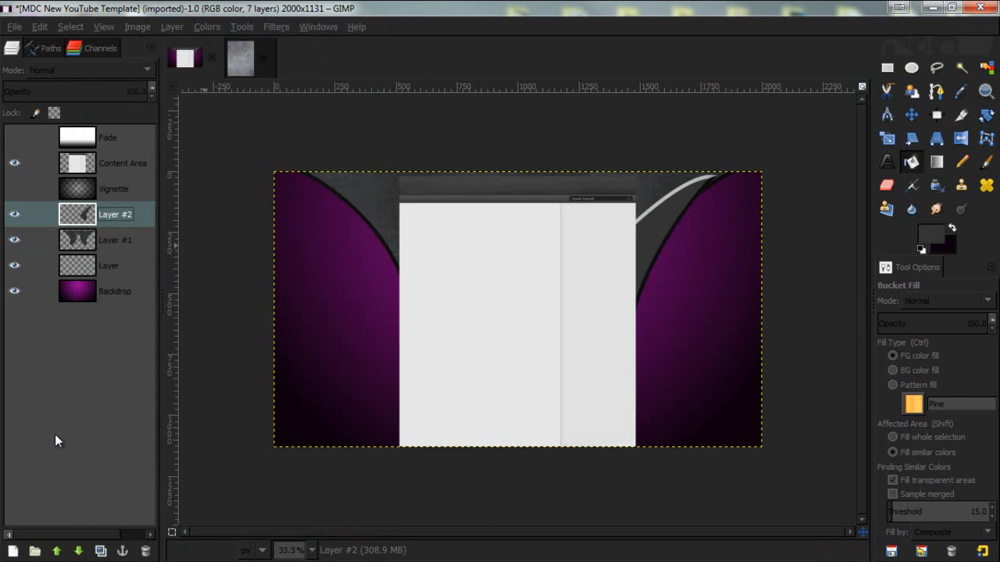
- Duplicate Layer #2 and flip the copy horizontally onto the left side
left_click(101, 552)
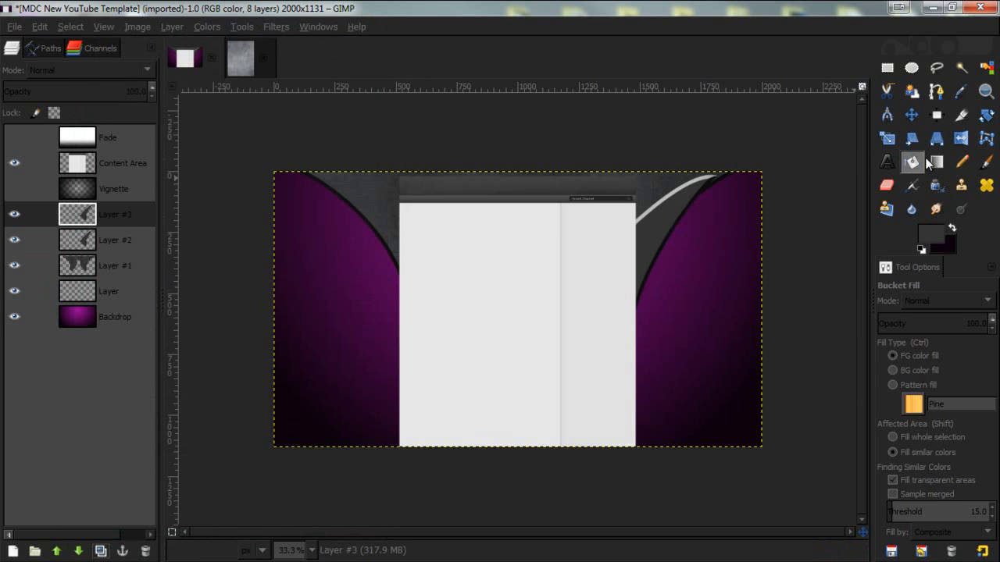
left_click(961, 139)
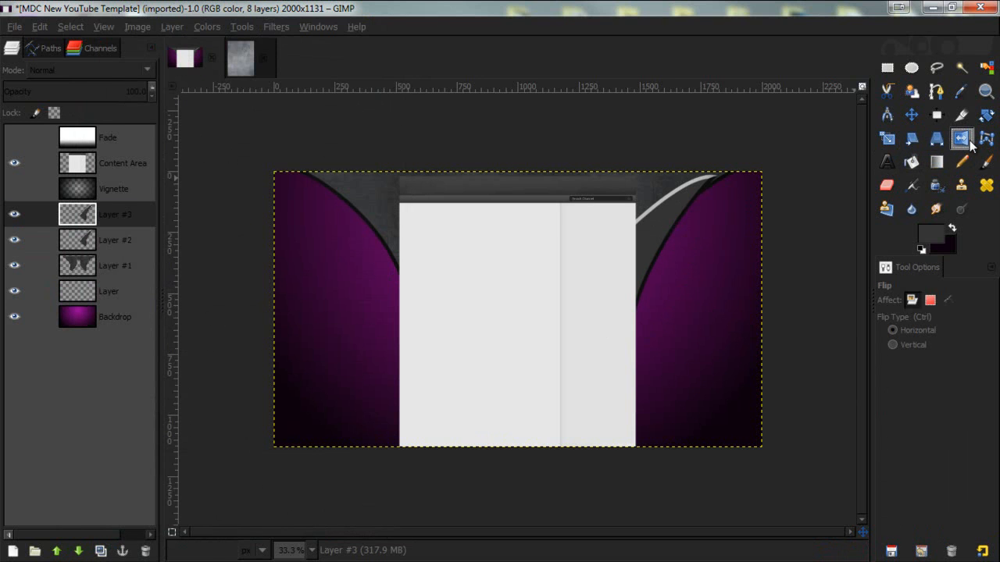
left_click(646, 229)
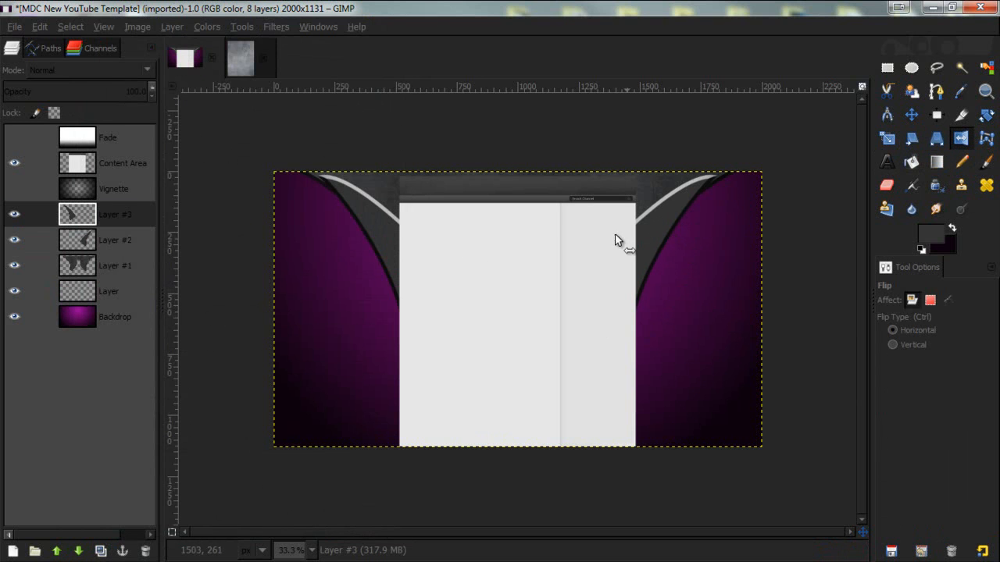
- Merge the flipped copy down into Layer #2 and lower Layer #2 beneath Layer #1
right_click(118, 213)
left_click(185, 108)
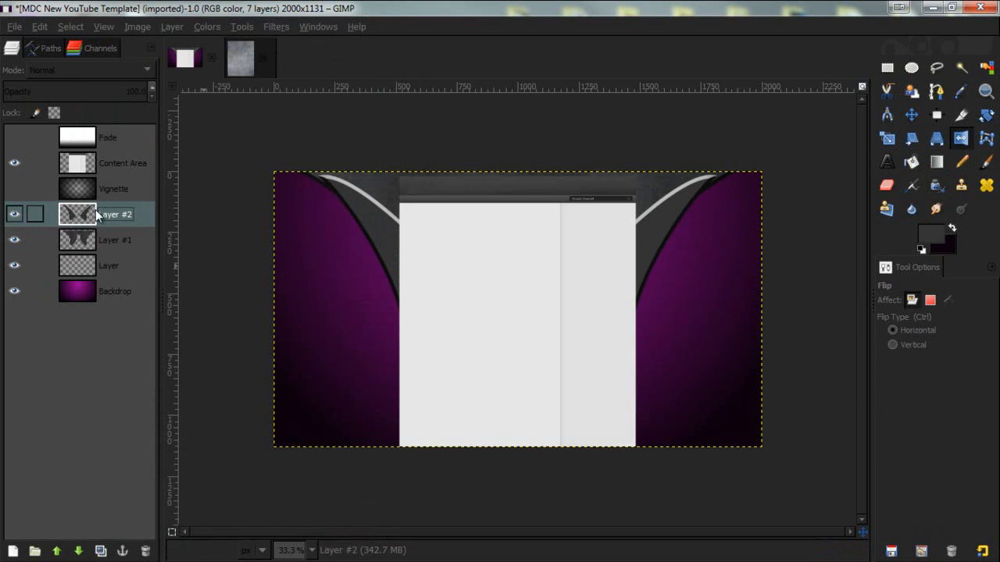
left_click_drag(84, 219, 94, 543)
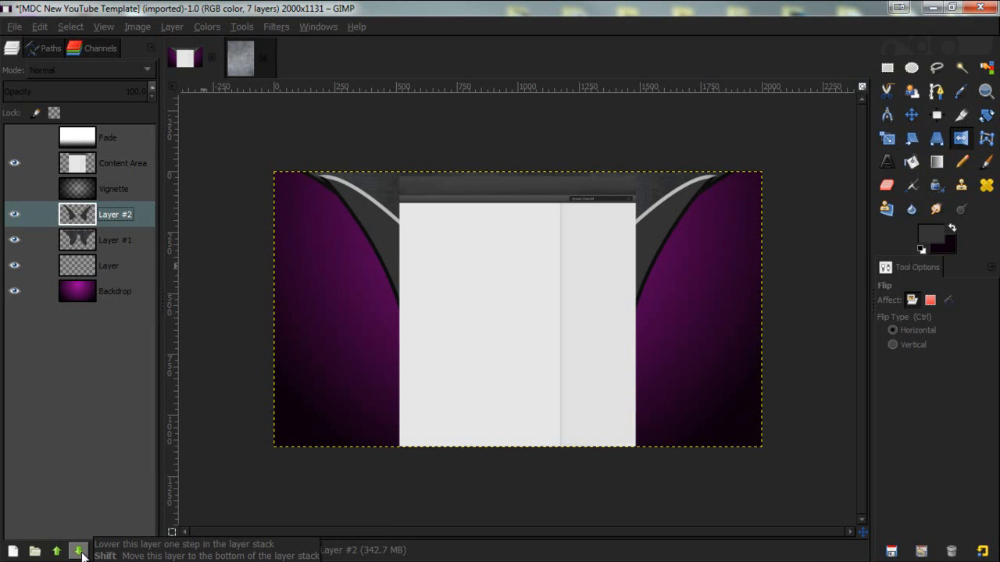
left_click(79, 551)
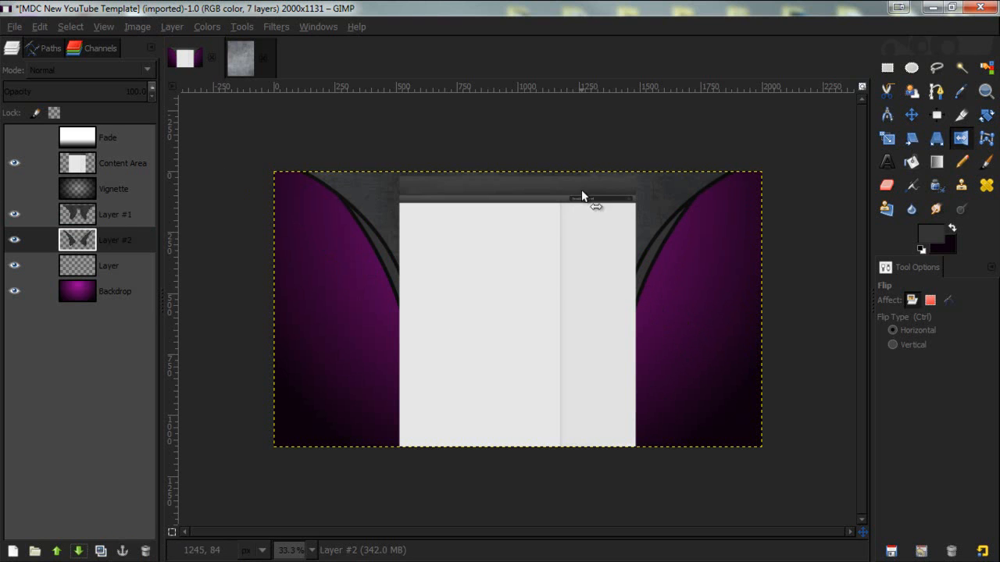
- Copy the Texture (9) image and paste it into the template as a new layer
left_click(240, 56)
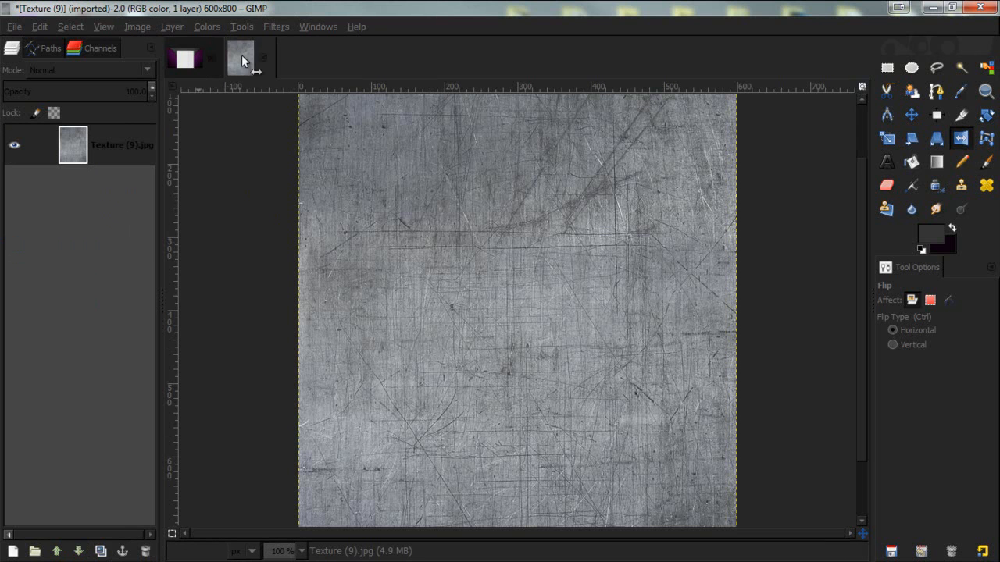
left_click(472, 277)
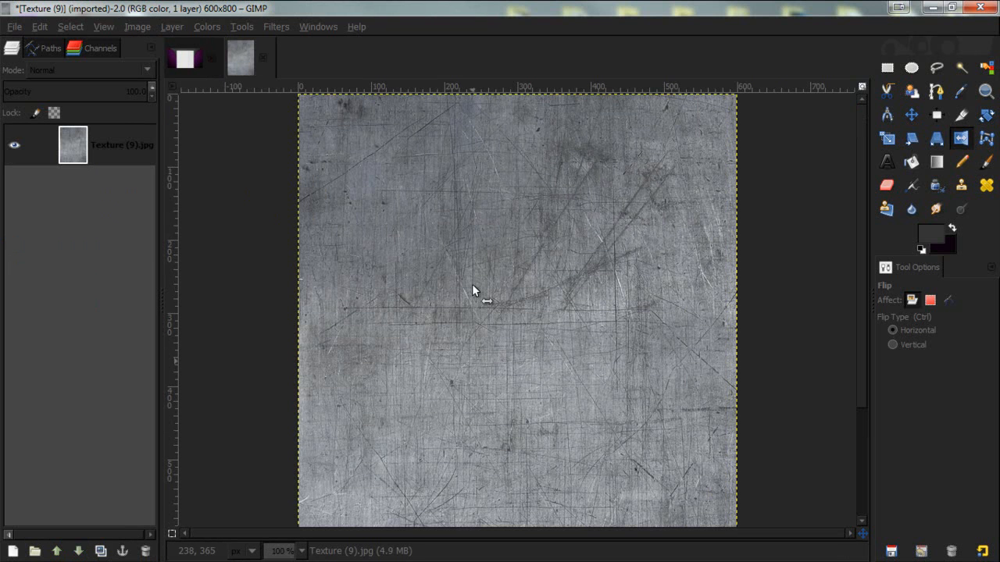
key("ctrl+c")
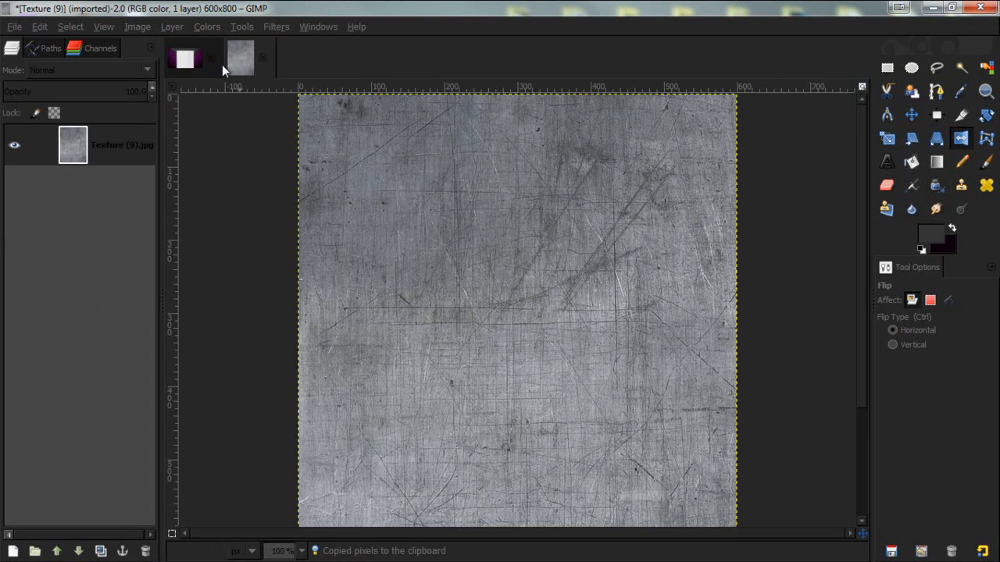
left_click(185, 58)
key("ctrl+v")
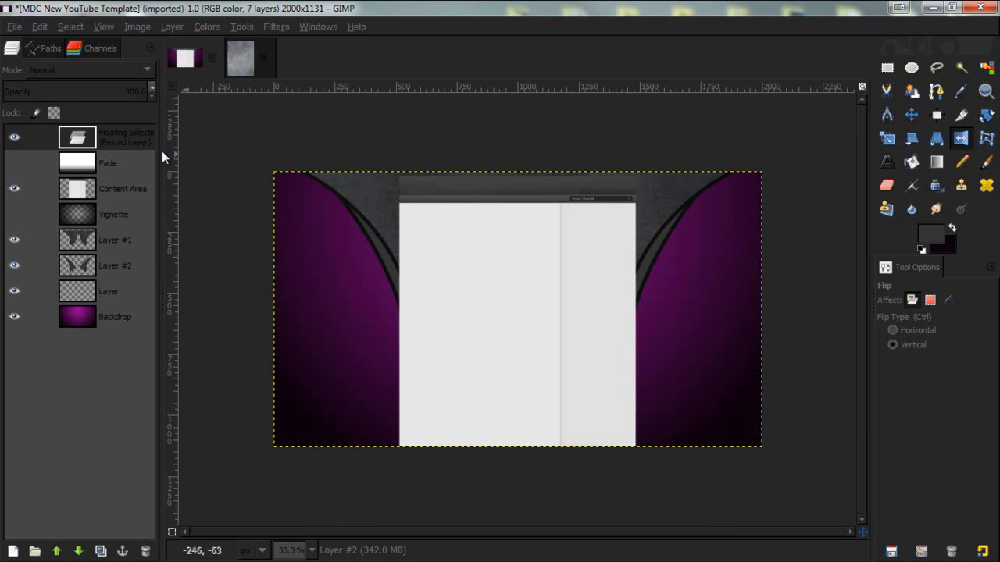
right_click(82, 137)
left_click(151, 166)
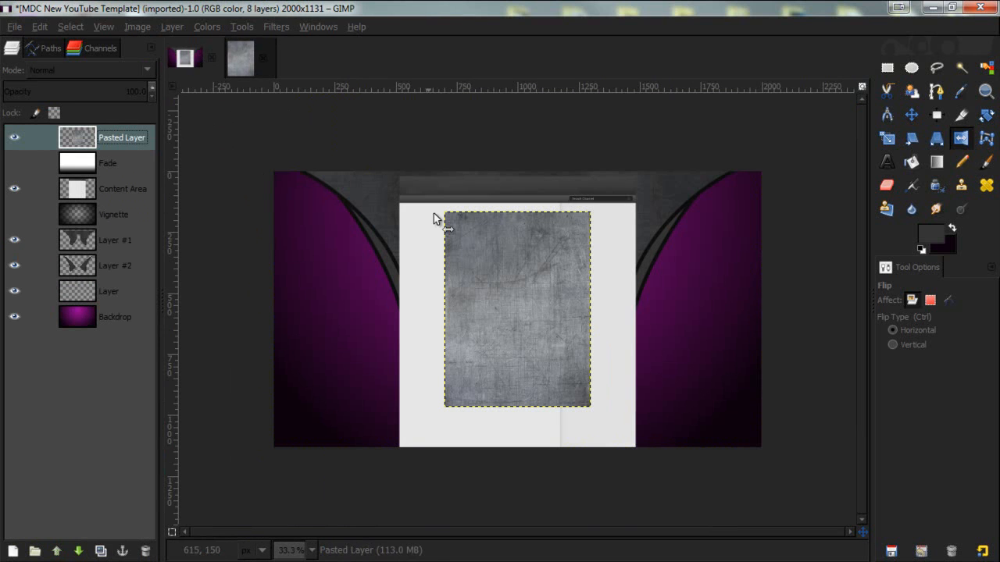
- Position the texture over the left curved shape, duplicate it over the right shape, and merge both copies together
left_click(912, 115)
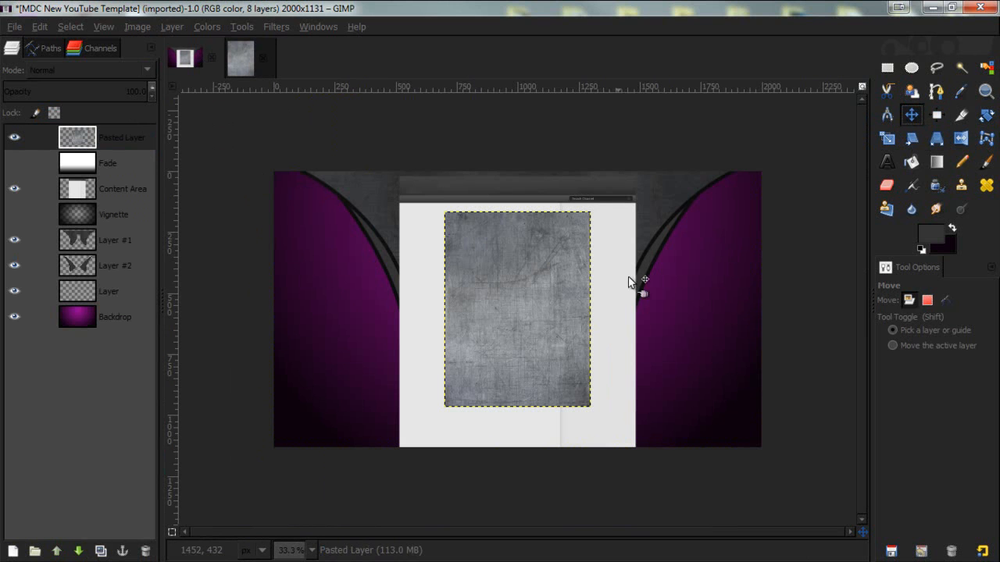
left_click_drag(508, 288, 446, 271)
left_click_drag(363, 244, 655, 244)
left_click(100, 551)
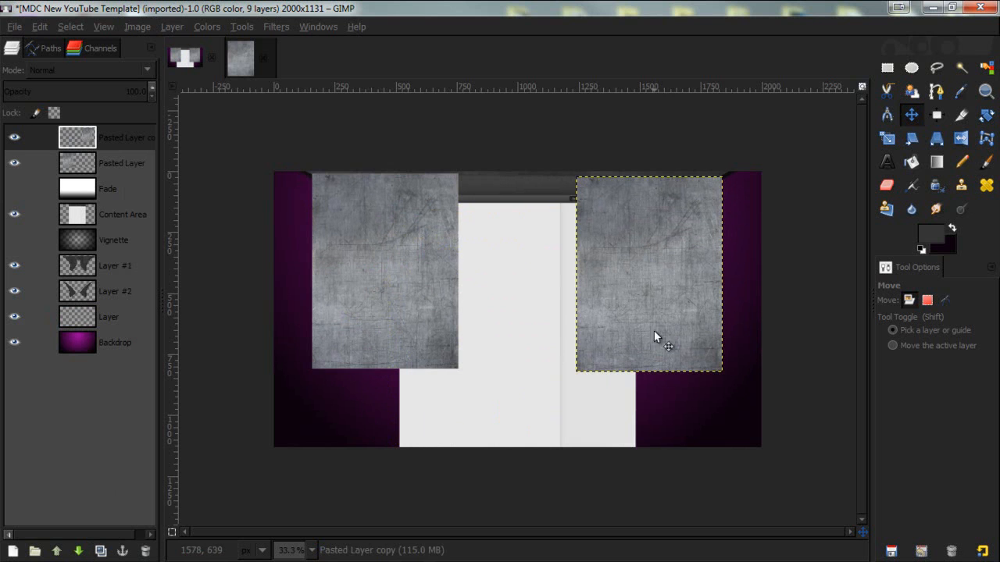
right_click(121, 137)
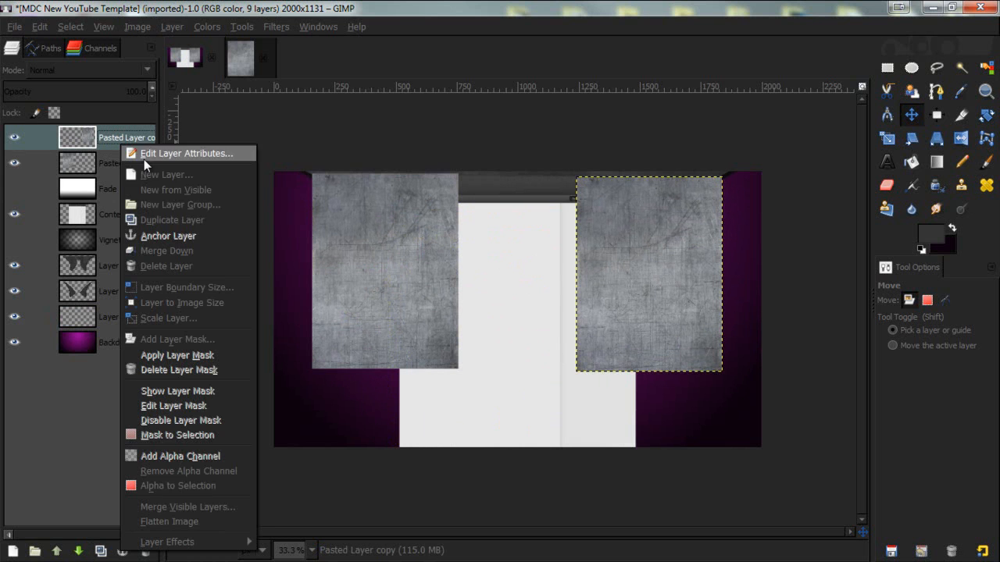
left_click(177, 250)
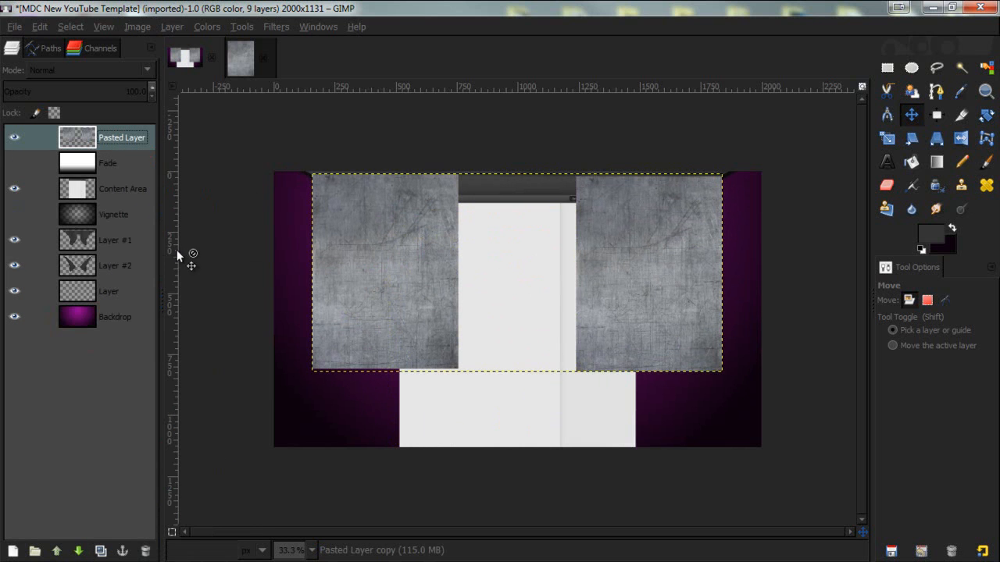
- Trim the texture to Layer #2's shapes by deleting everything outside its alpha selection, then deselect
right_click(92, 266)
left_click(155, 345)
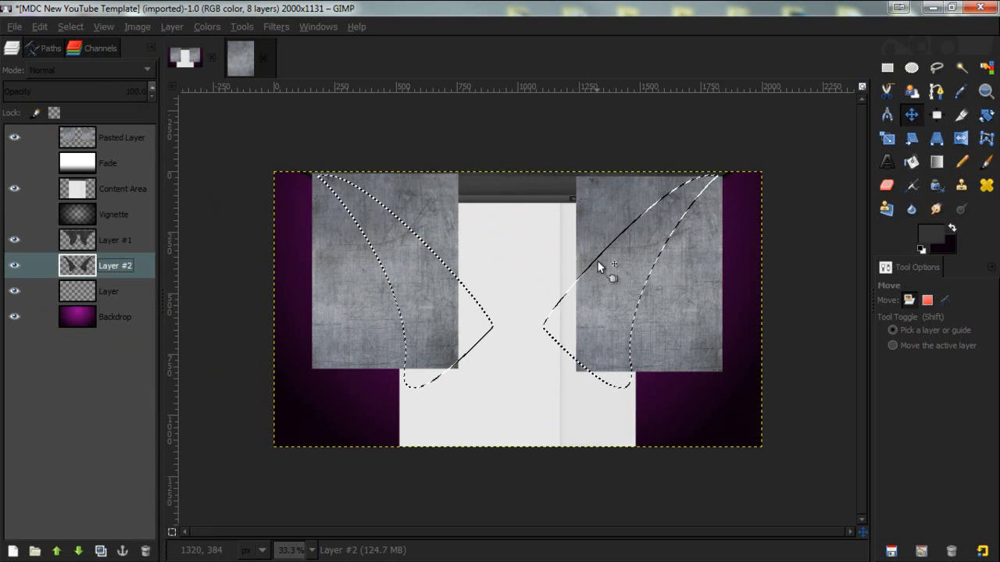
left_click(117, 136)
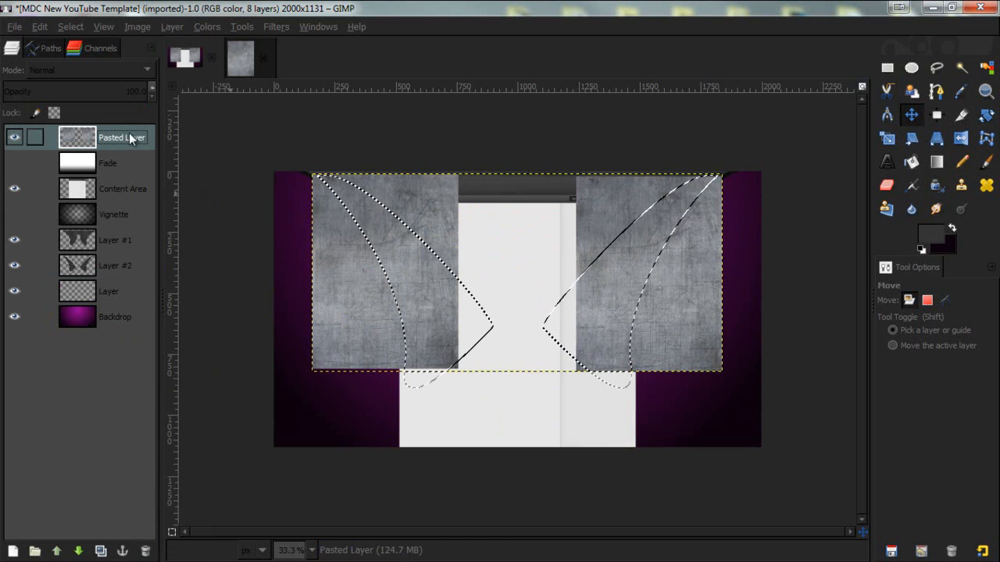
left_click(69, 26)
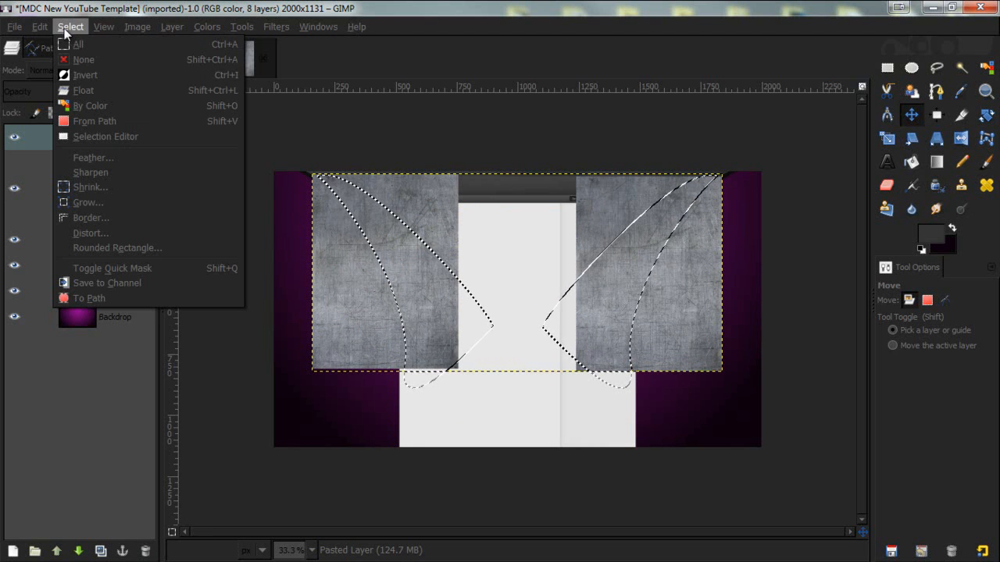
left_click(108, 78)
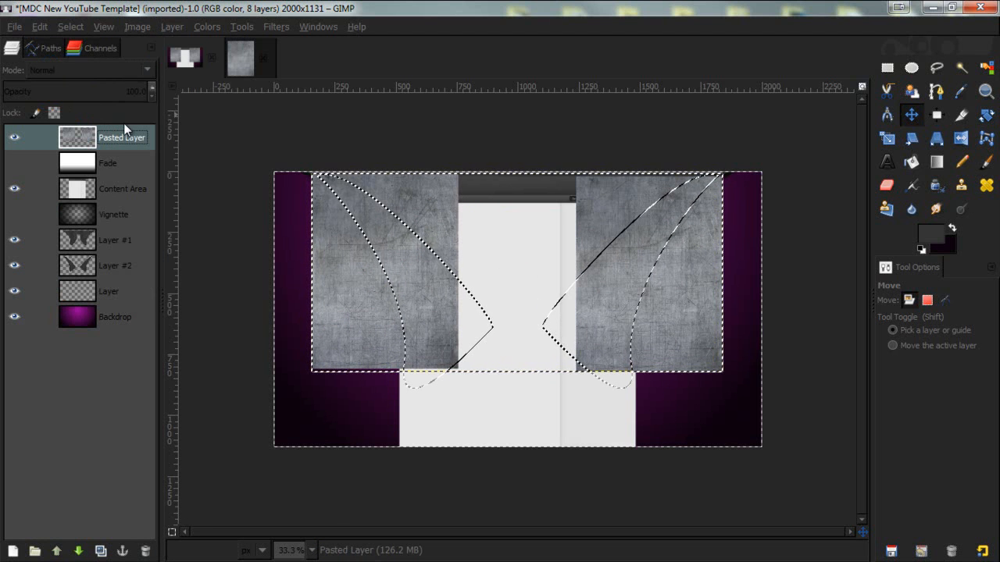
key("Delete")
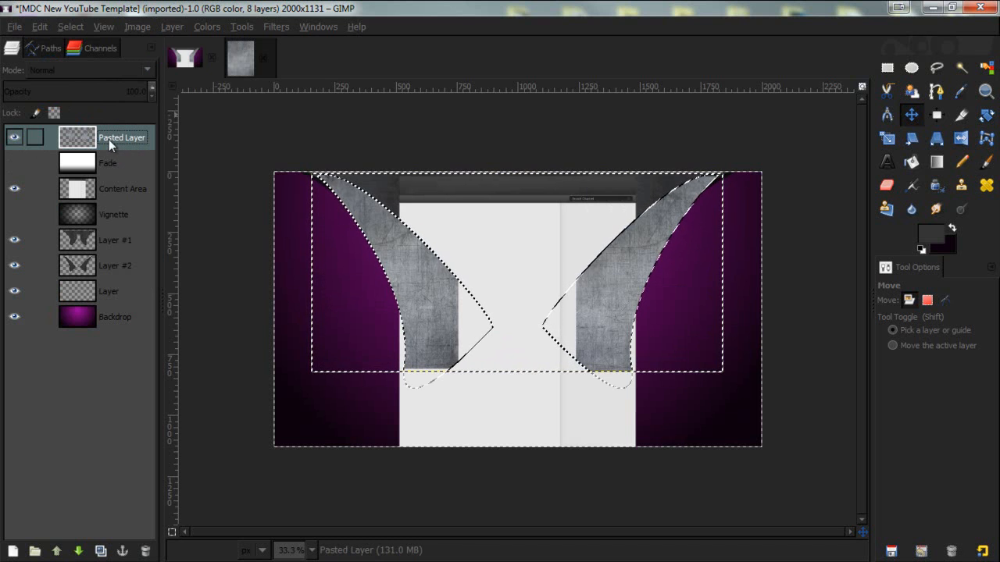
key("shift+ctrl+a")
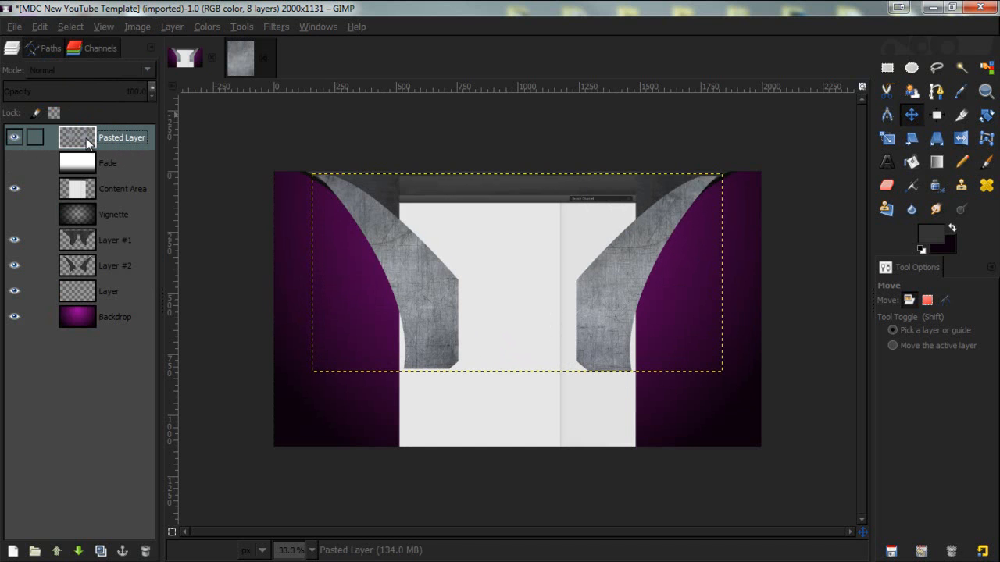
- Lower the texture layer beneath Layer #1 and set its blend mode to Overlay
mouse_move(123, 142)
left_mouse_down()
mouse_move(113, 258)
mouse_move(120, 150)
left_mouse_up()
left_click(79, 552)
left_click(79, 552)
left_click(79, 551)
left_click(79, 551)
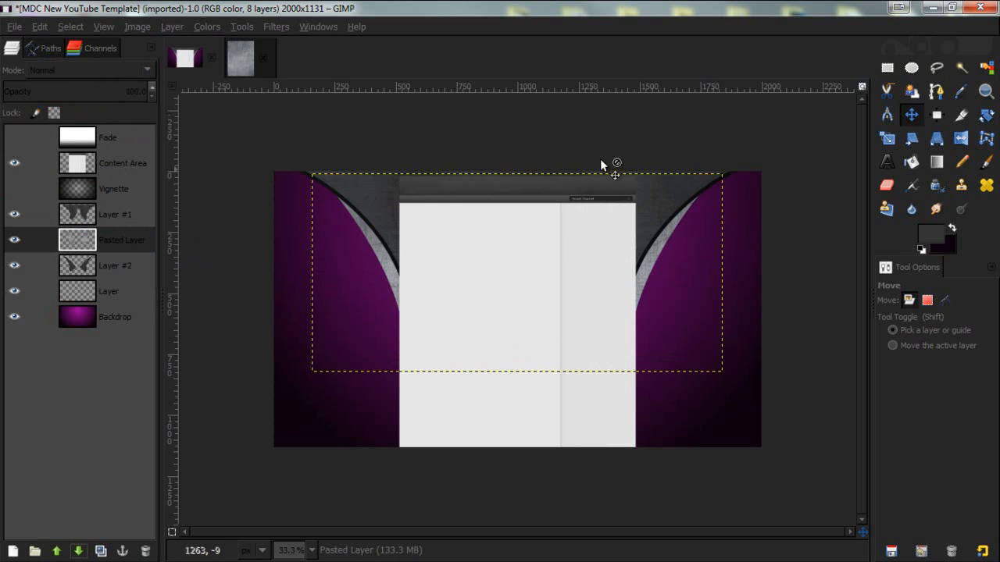
left_click(60, 67)
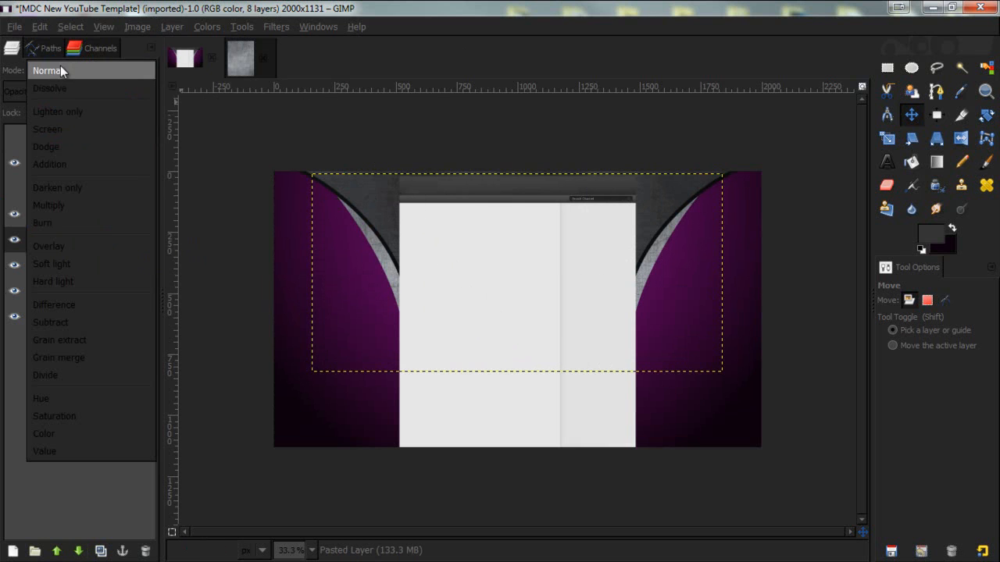
left_click(103, 240)
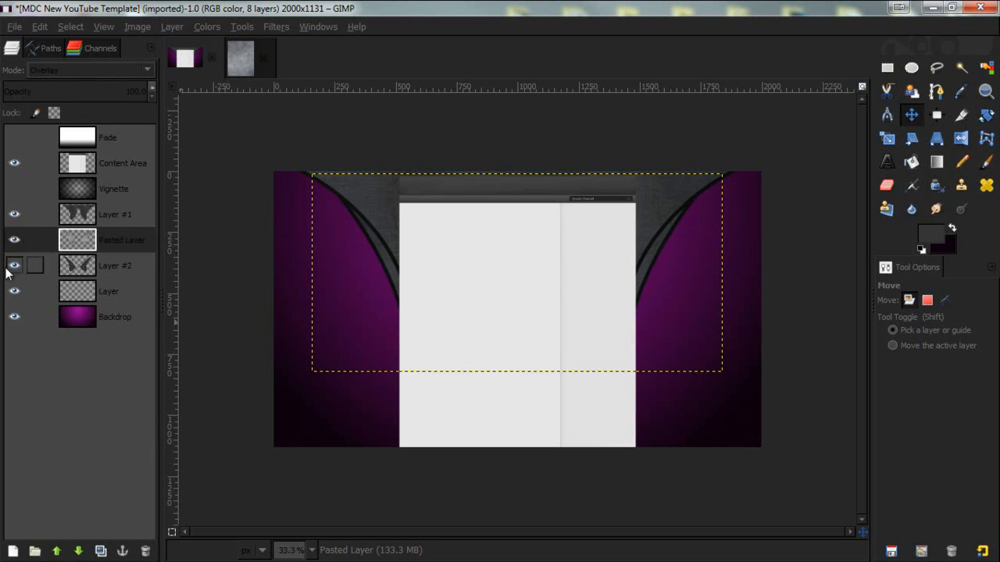
- Merge the texture layer down into Layer #2
right_click(102, 231)
left_click(143, 106)
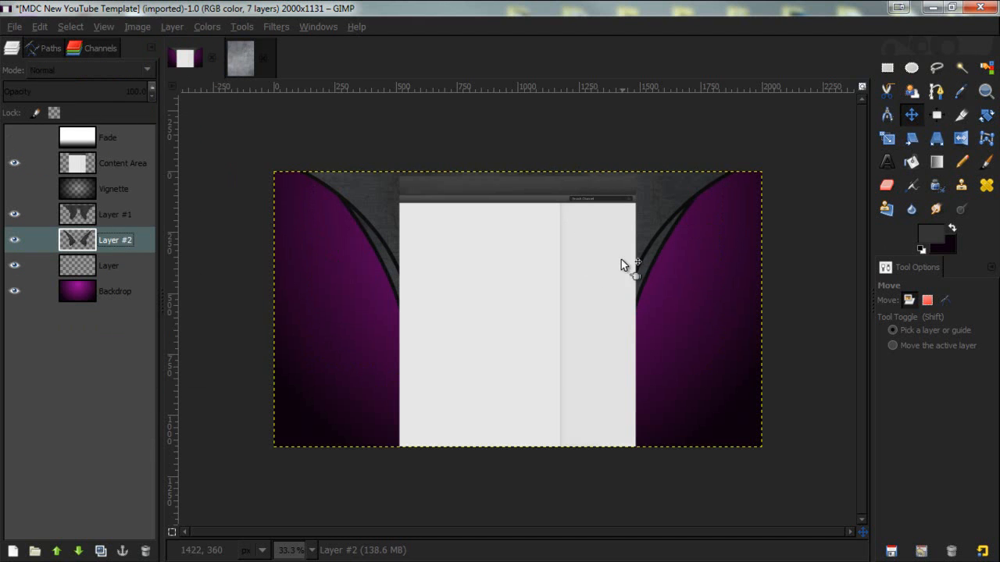
scroll(713, 226, "down", 1)
scroll(714, 227, "up", 1)
scroll(669, 230, "up", 1)
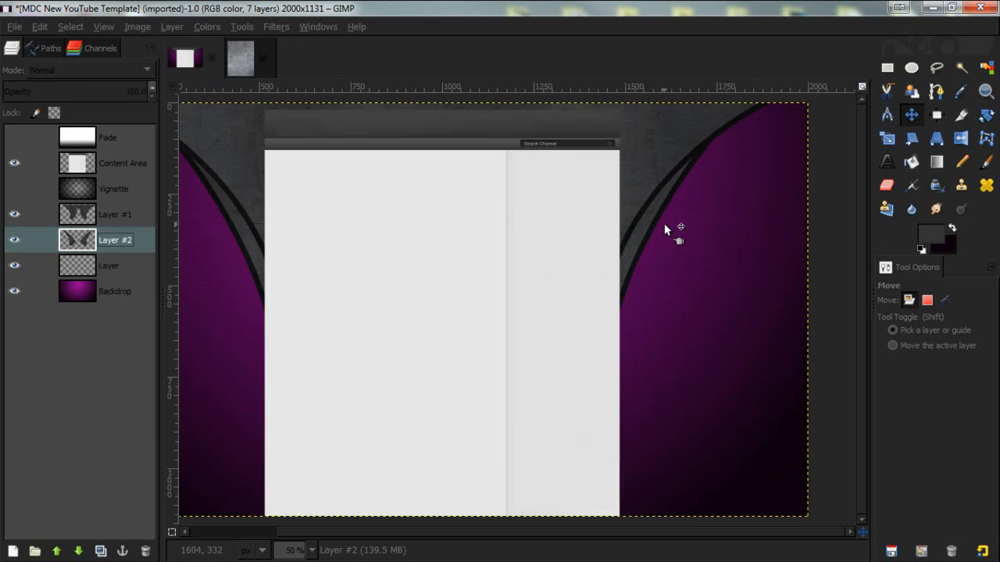
scroll(664, 226, "down", 1)
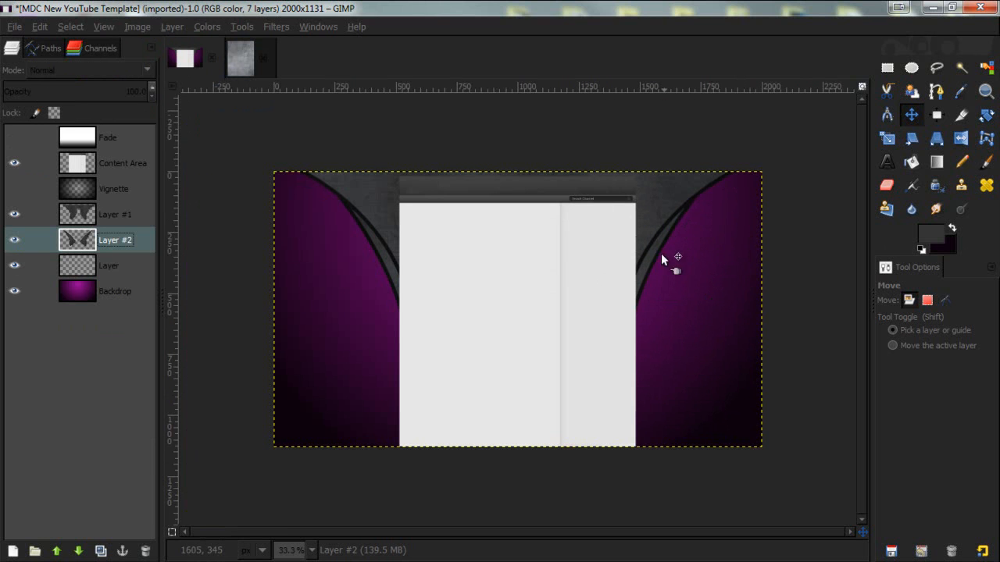